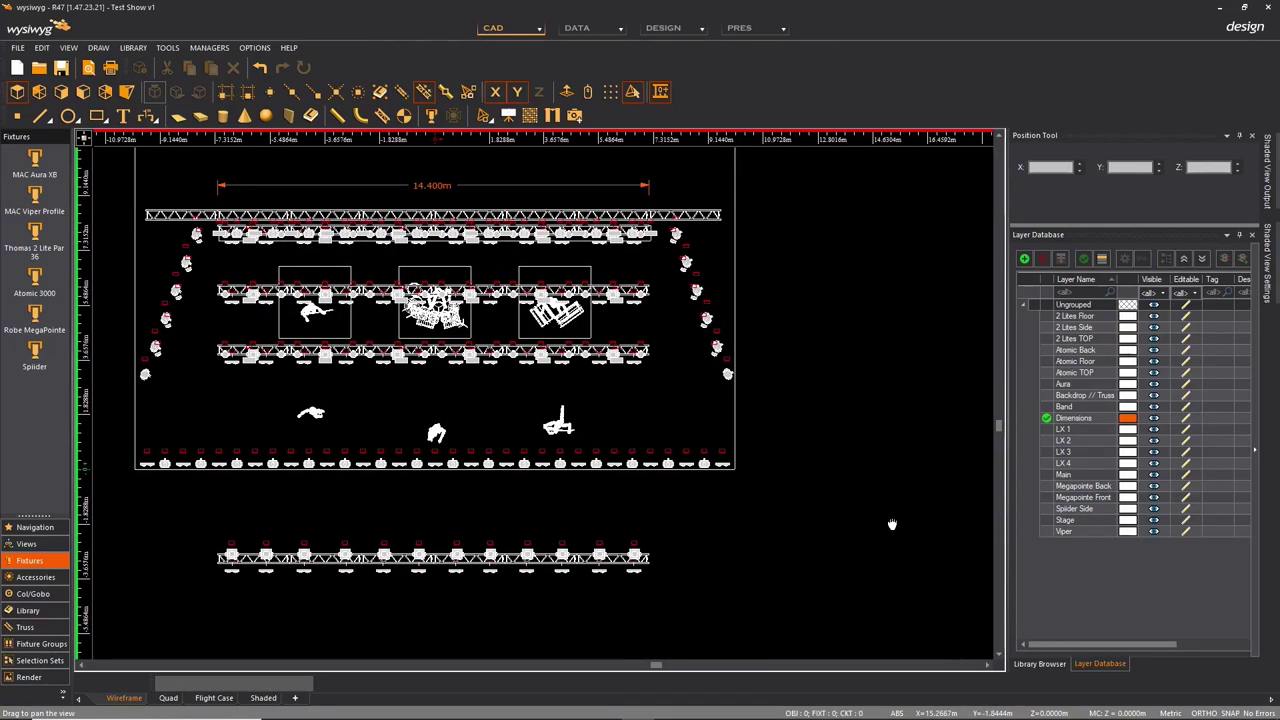
Examine the concert rig in the wireframe plan and the shaded view, looking at the lit stage from several angles.
scroll(483, 560, up, 5)
drag(789, 509, 243, 524)
click(263, 697)
mouse_move(623, 580)
mouse_down()
mouse_move(594, 591)
mouse_move(369, 555)
mouse_move(321, 570)
mouse_move(247, 635)
mouse_up()
drag(391, 485, 394, 523)
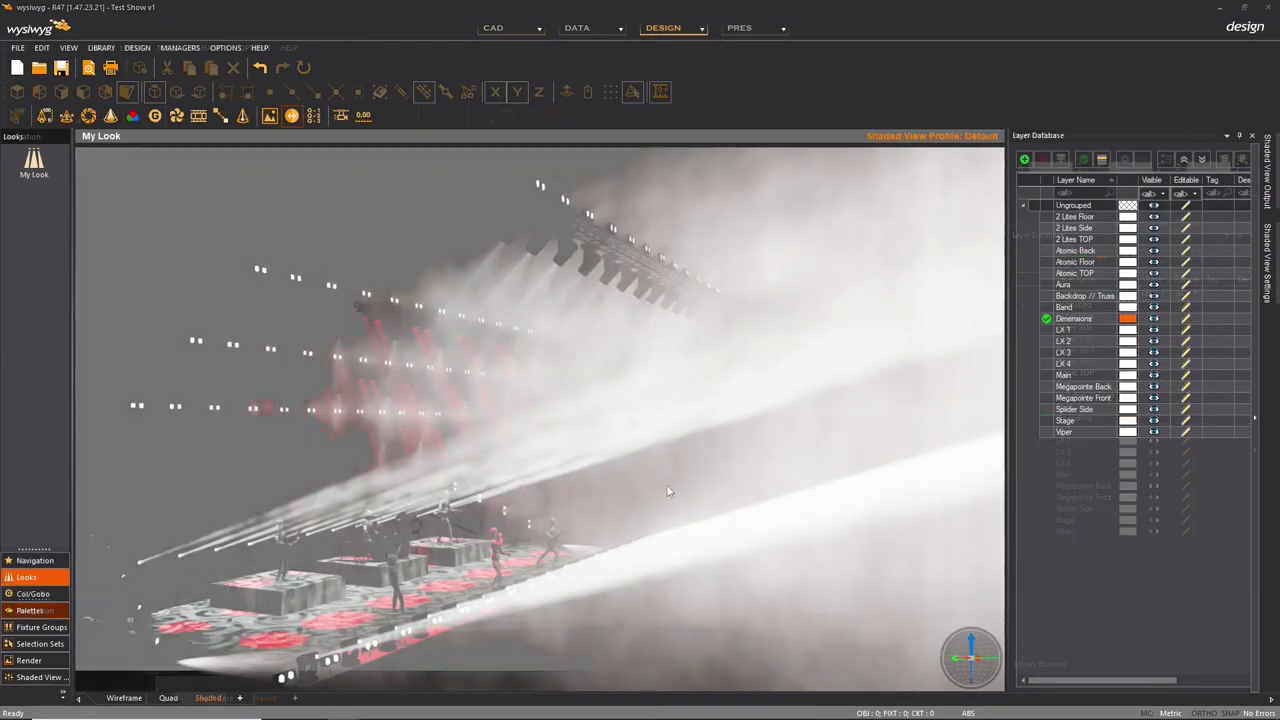
drag(720, 489, 485, 478)
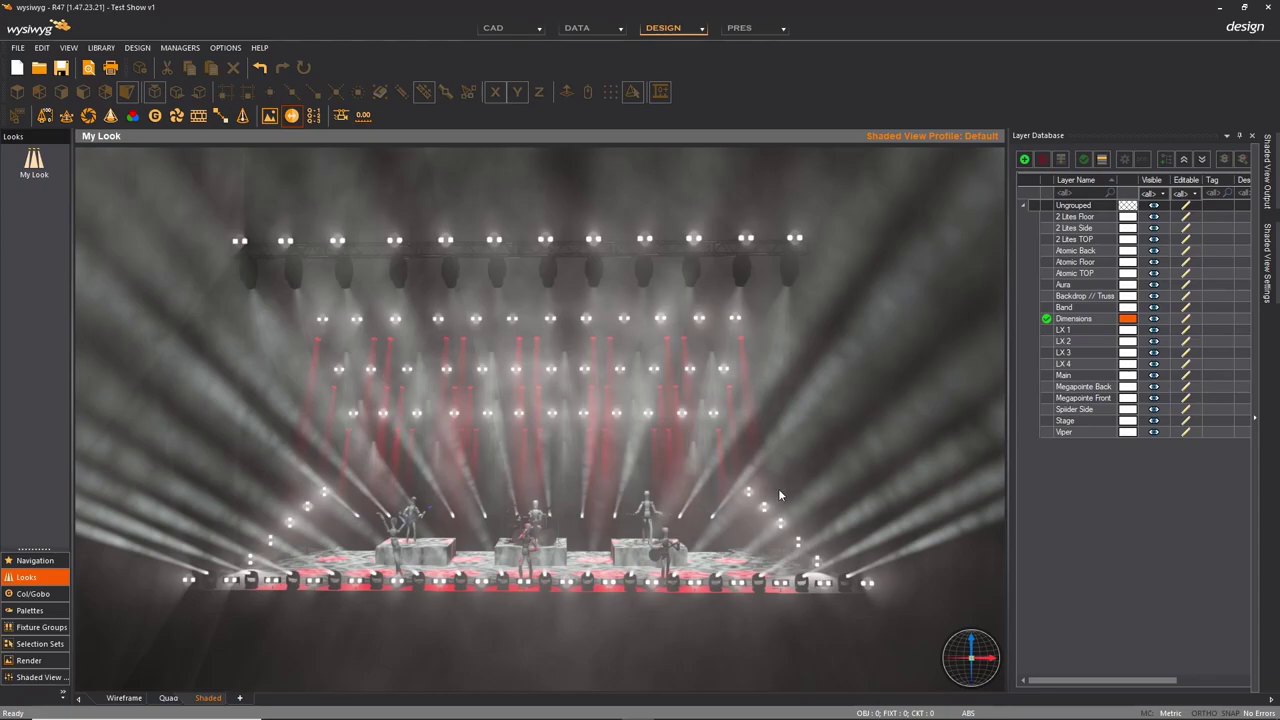
mouse_move(778, 494)
mouse_down()
mouse_move(672, 489)
mouse_move(755, 523)
mouse_move(827, 520)
mouse_up()
mouse_move(448, 566)
mouse_down()
mouse_move(443, 551)
mouse_move(364, 555)
mouse_up()
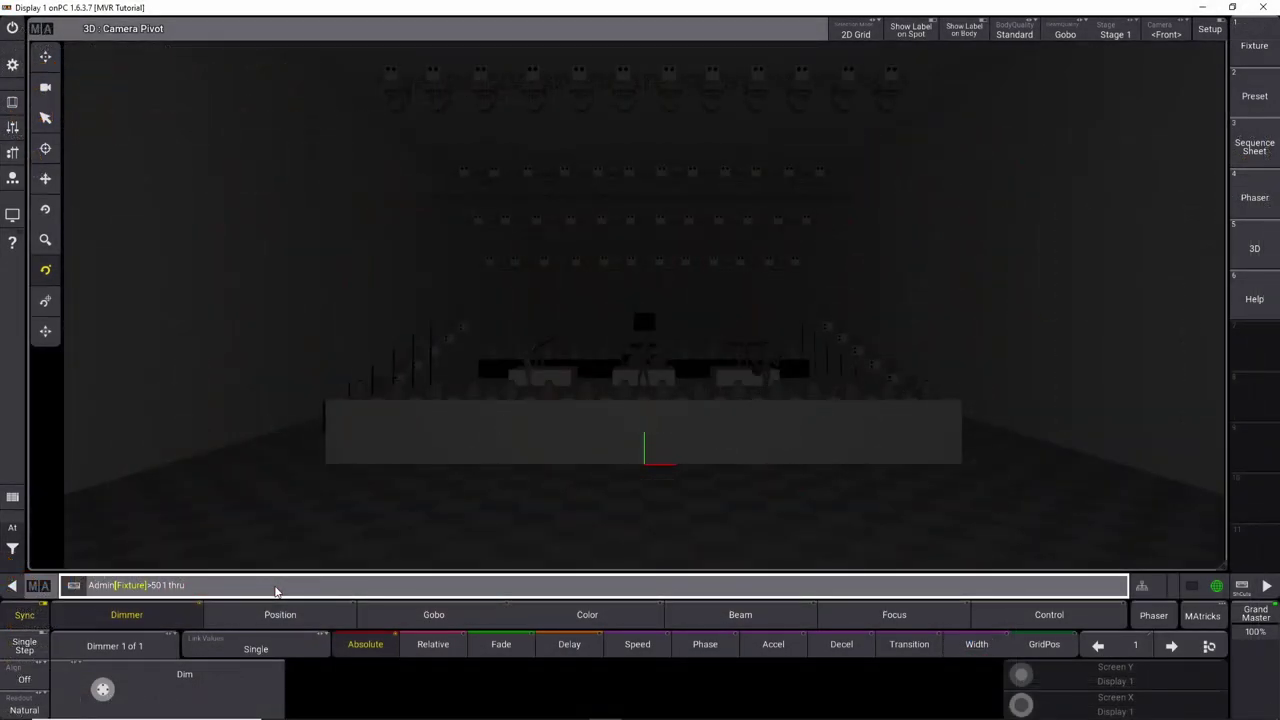
Select all fixtures from 501 onward in grandMA3 onPC, set their dimmers to full and view the lit rig in 3D.
key(Return)
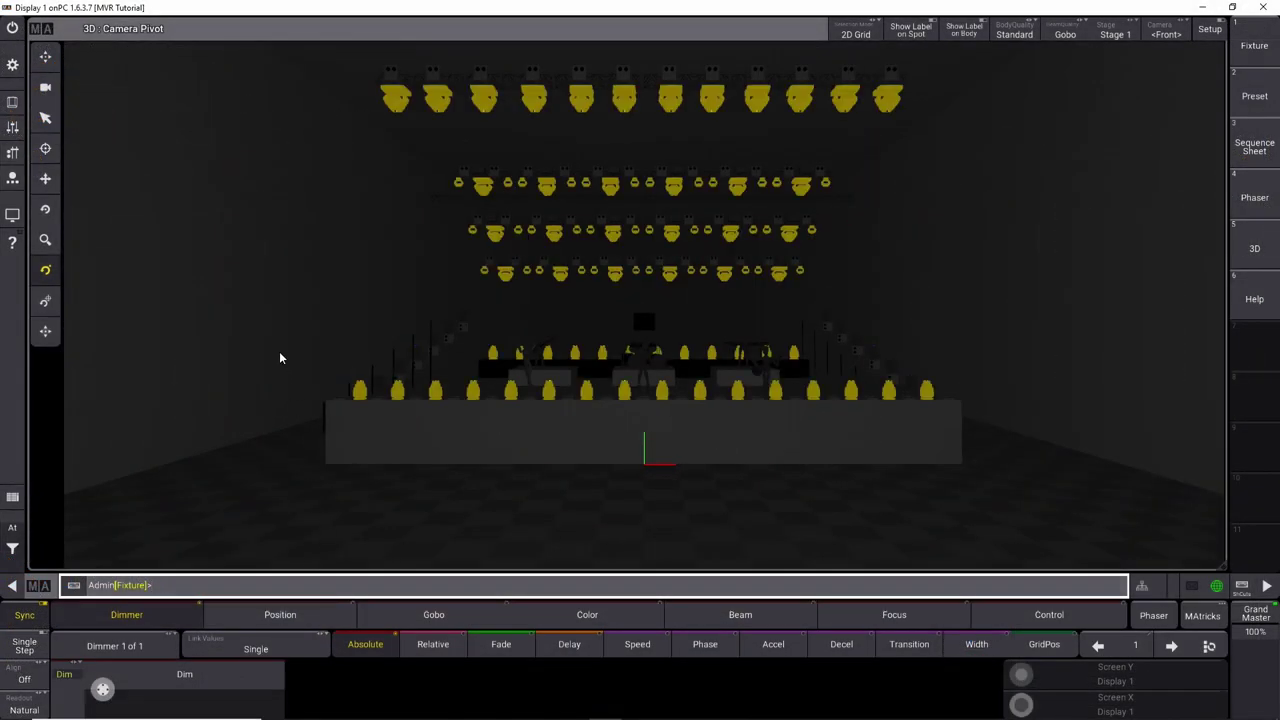
click(12, 527)
click(232, 521)
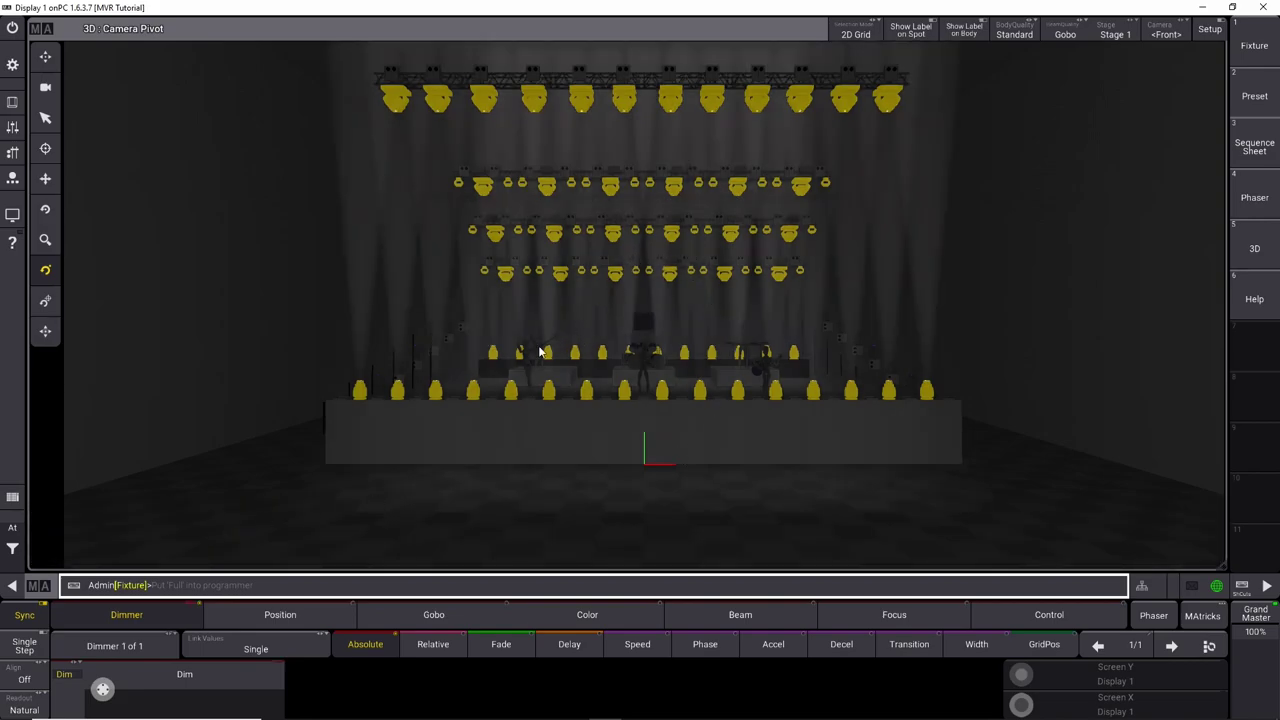
drag(406, 366, 676, 381)
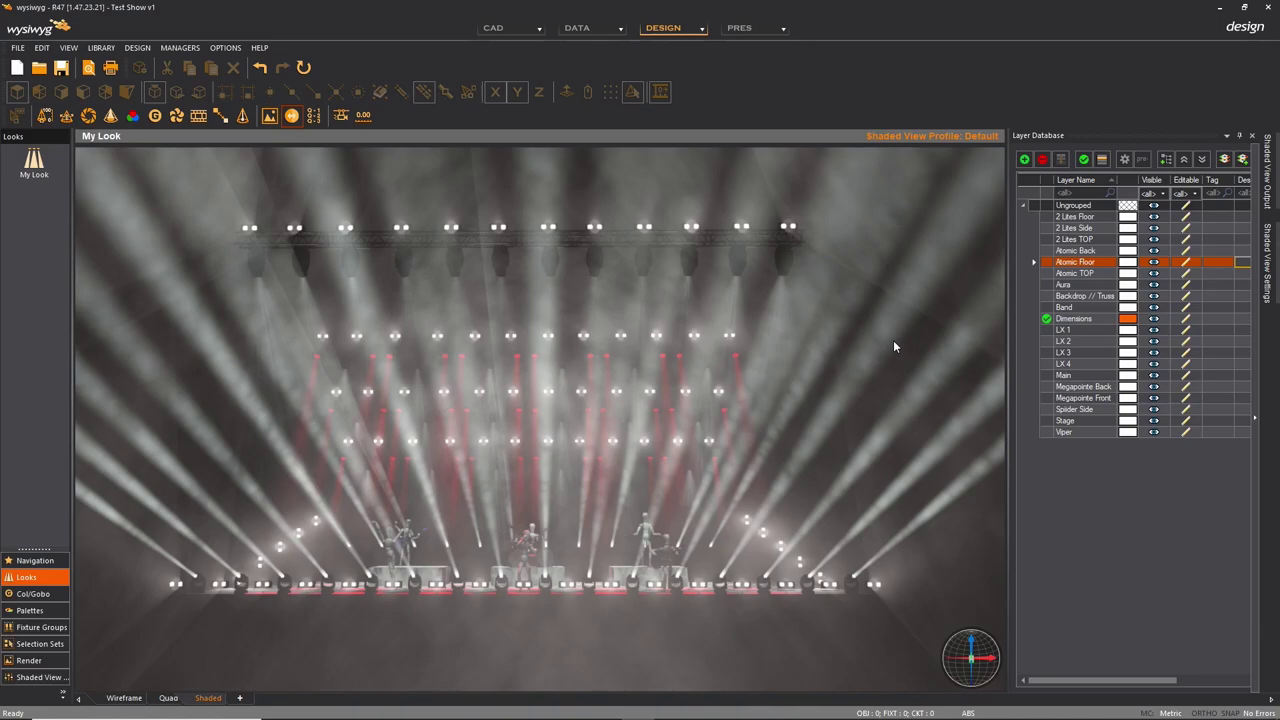
Switch to wysiwyg and examine the lit stage from the front and the sides in the shaded view.
click(893, 340)
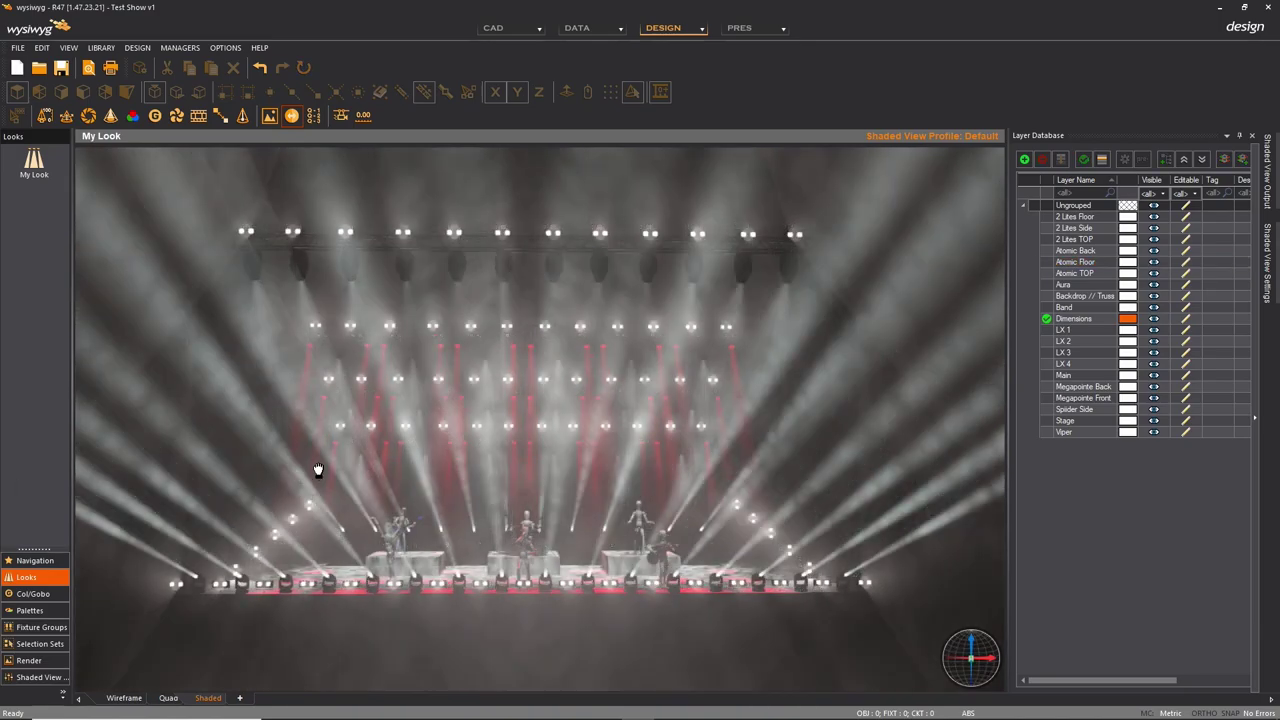
mouse_move(318, 470)
mouse_down()
mouse_move(649, 466)
mouse_move(401, 494)
mouse_up()
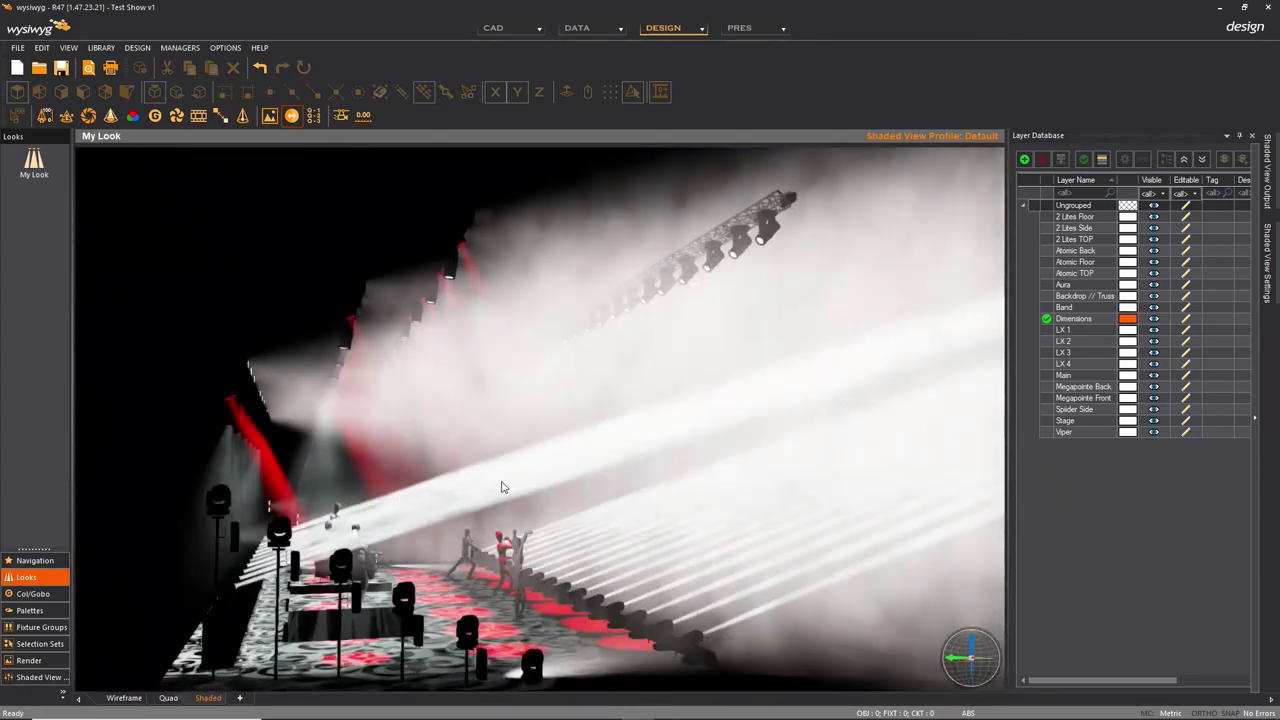
drag(502, 487, 415, 491)
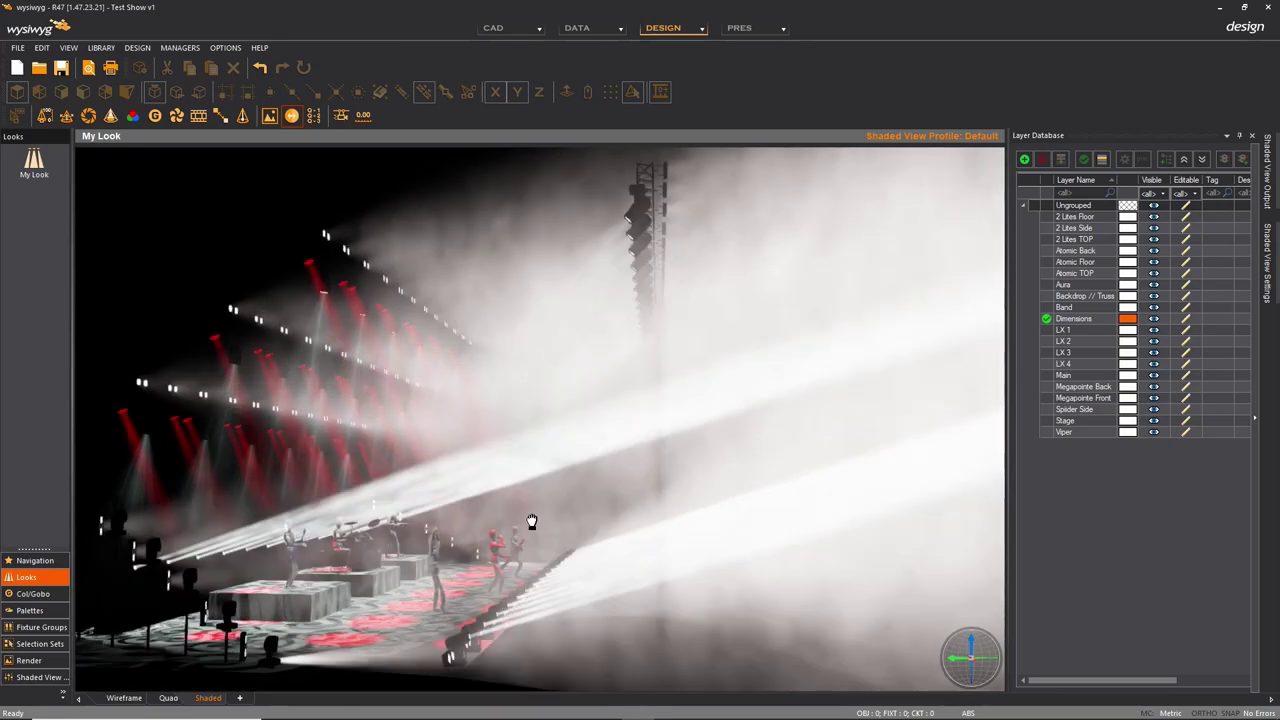
mouse_move(532, 521)
mouse_down()
mouse_move(443, 523)
mouse_move(429, 504)
mouse_move(517, 514)
mouse_move(443, 504)
mouse_up()
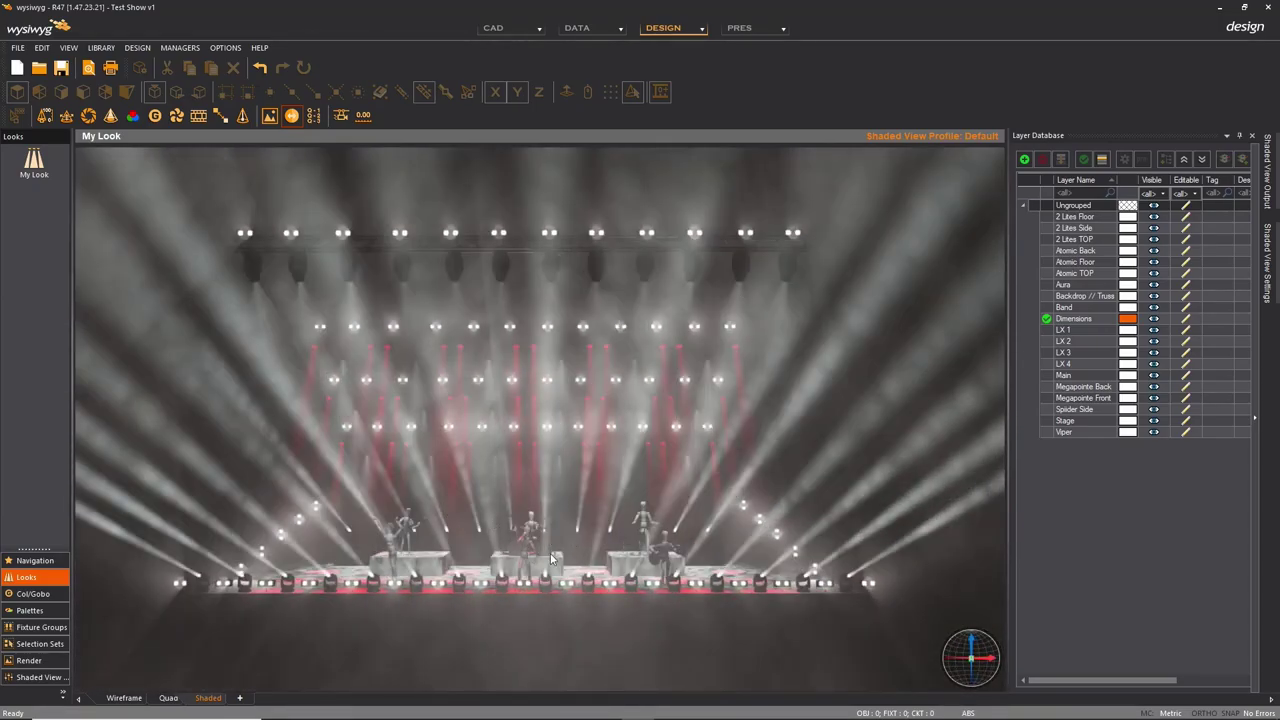
drag(403, 553, 613, 561)
mouse_move(469, 555)
mouse_down()
mouse_move(440, 580)
mouse_move(475, 597)
mouse_up()
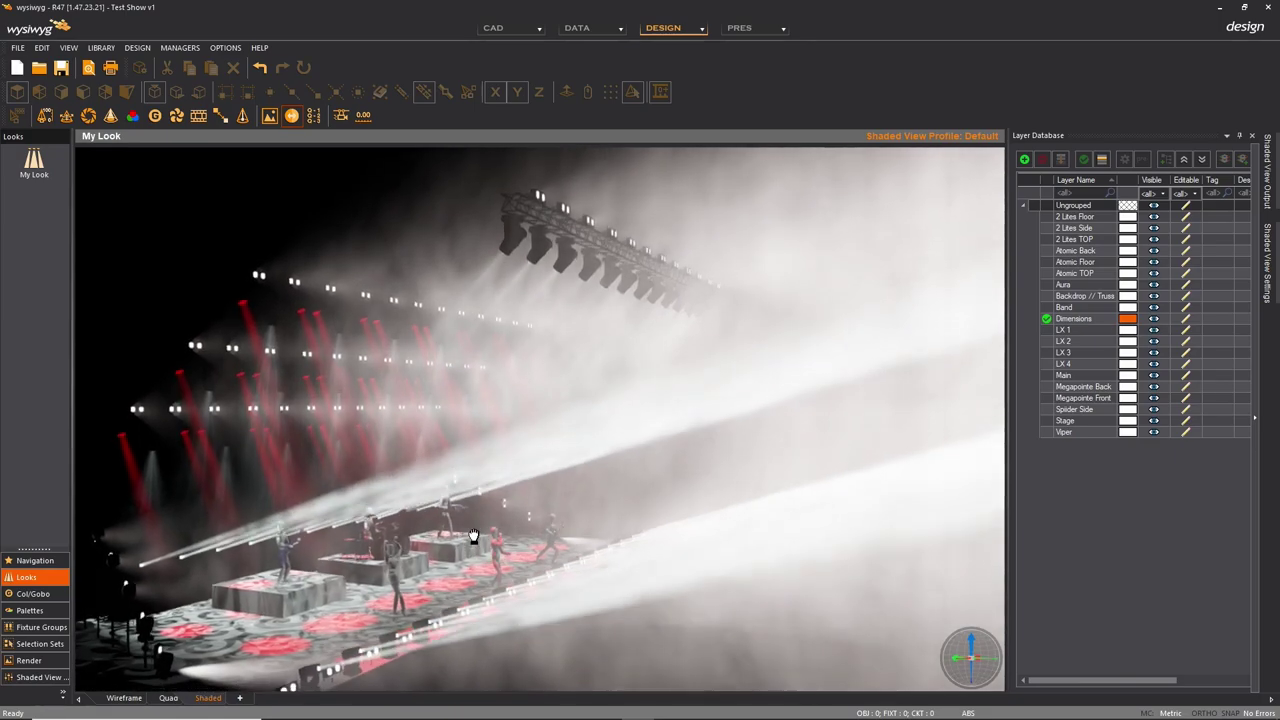
Switch to the CAD quad layout, clear the fixture selection, and hide and reshow the LX 1 layer.
click(539, 28)
click(500, 70)
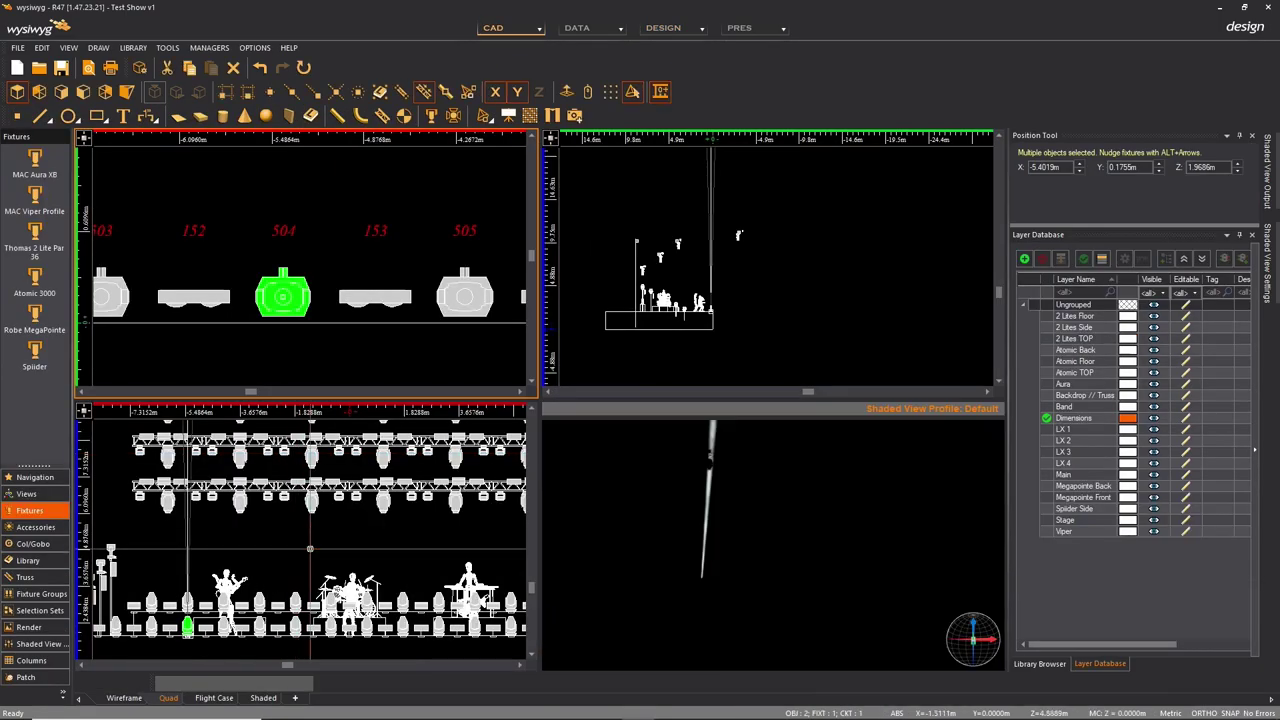
scroll(350, 530, down, 3)
click(418, 540)
scroll(418, 540, down, 2)
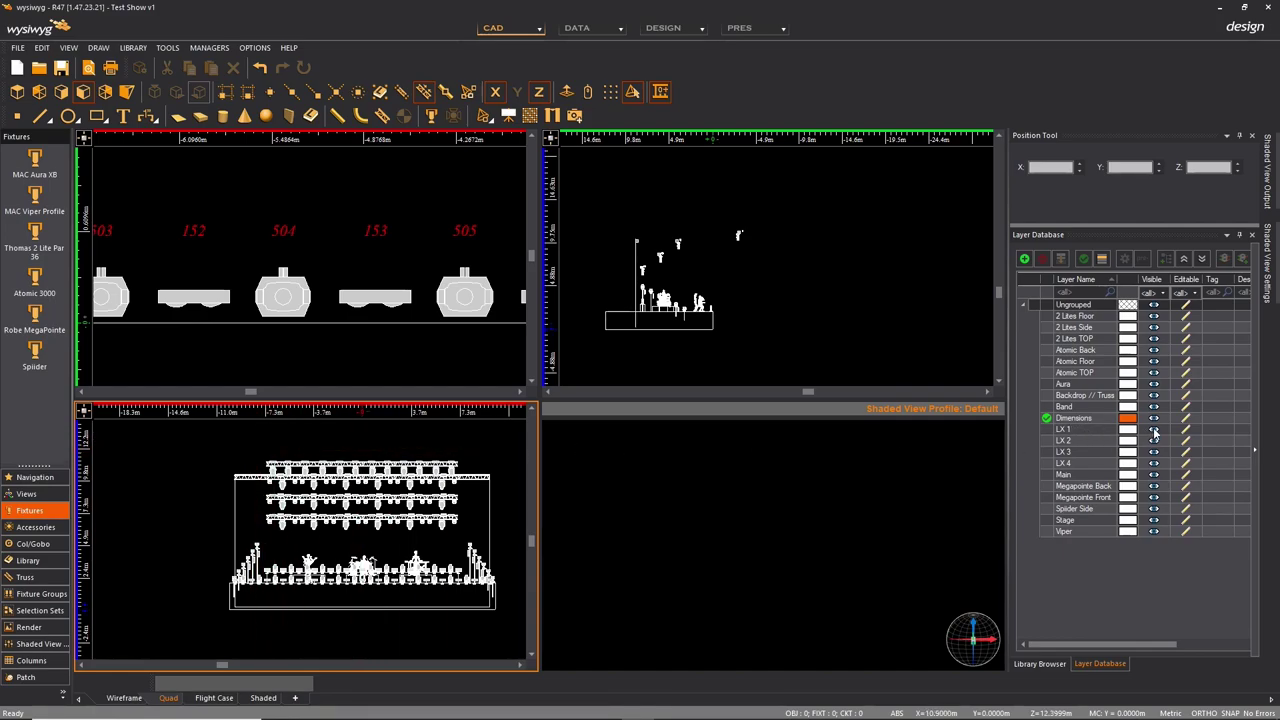
click(1154, 430)
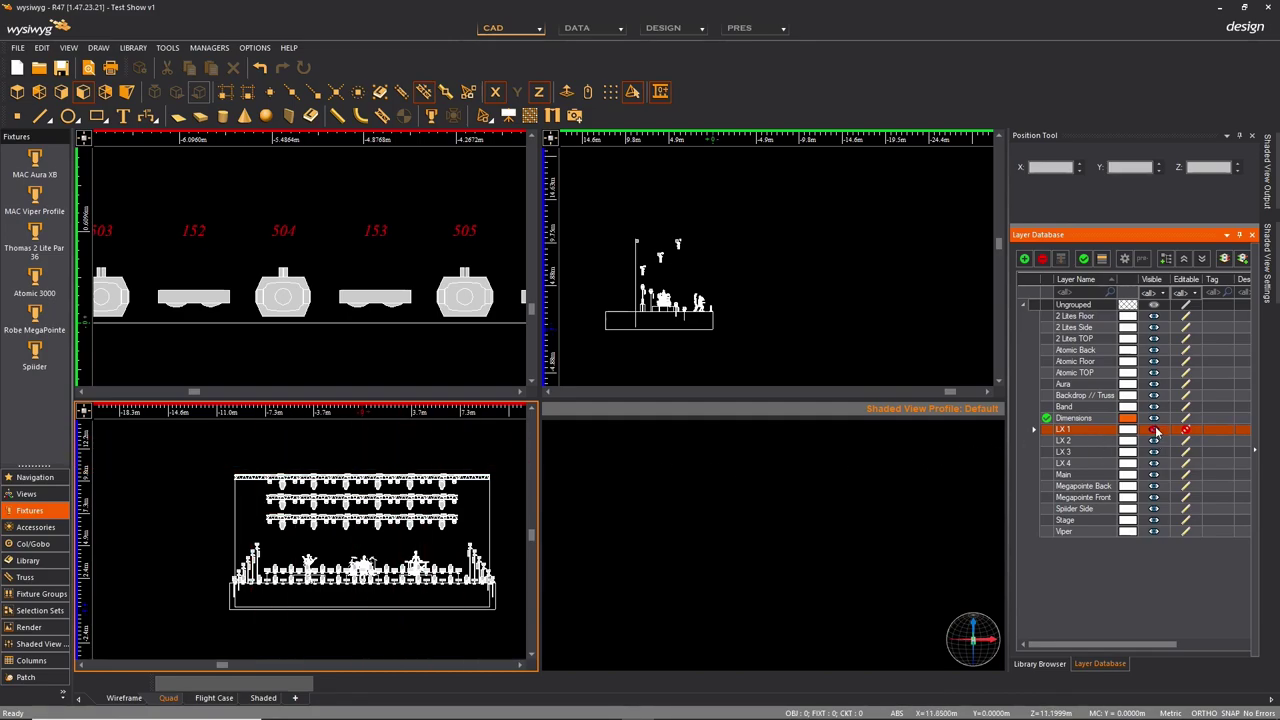
click(1155, 430)
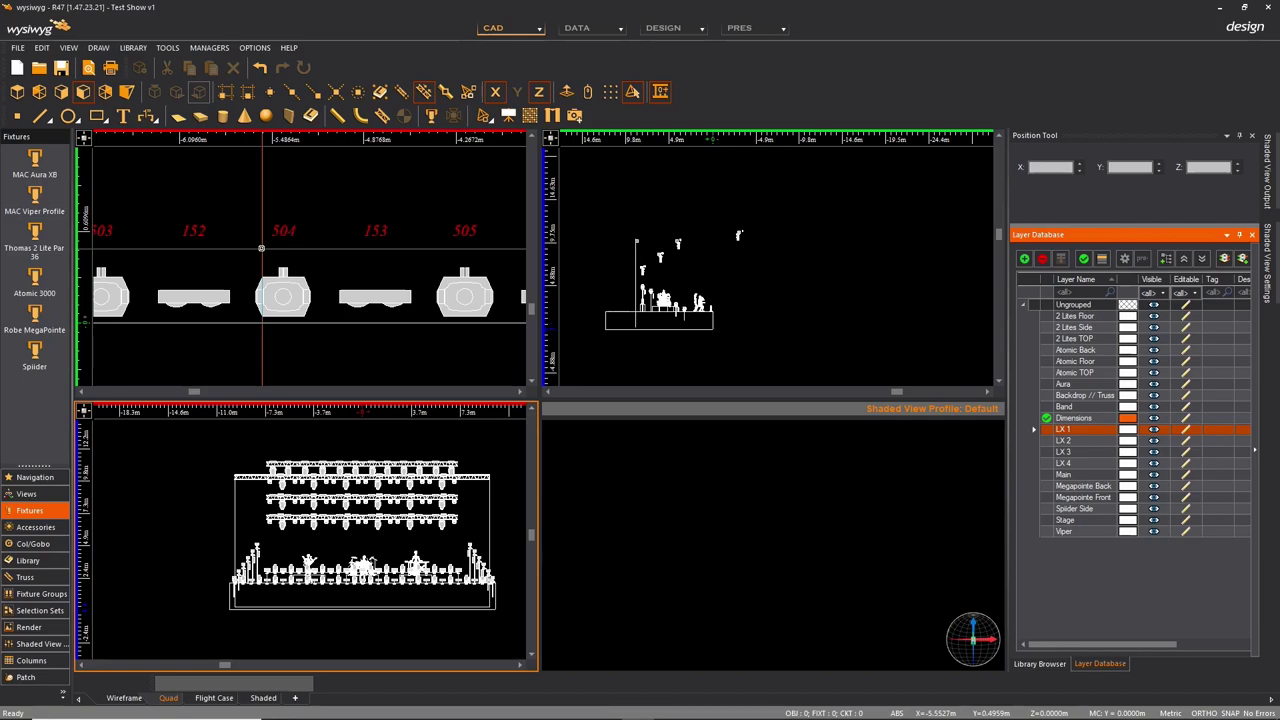
Check the spot number in the properties of the Thomas 2 Lite Par 36 at spot 150 on the front stage edge.
scroll(261, 247, down, 1)
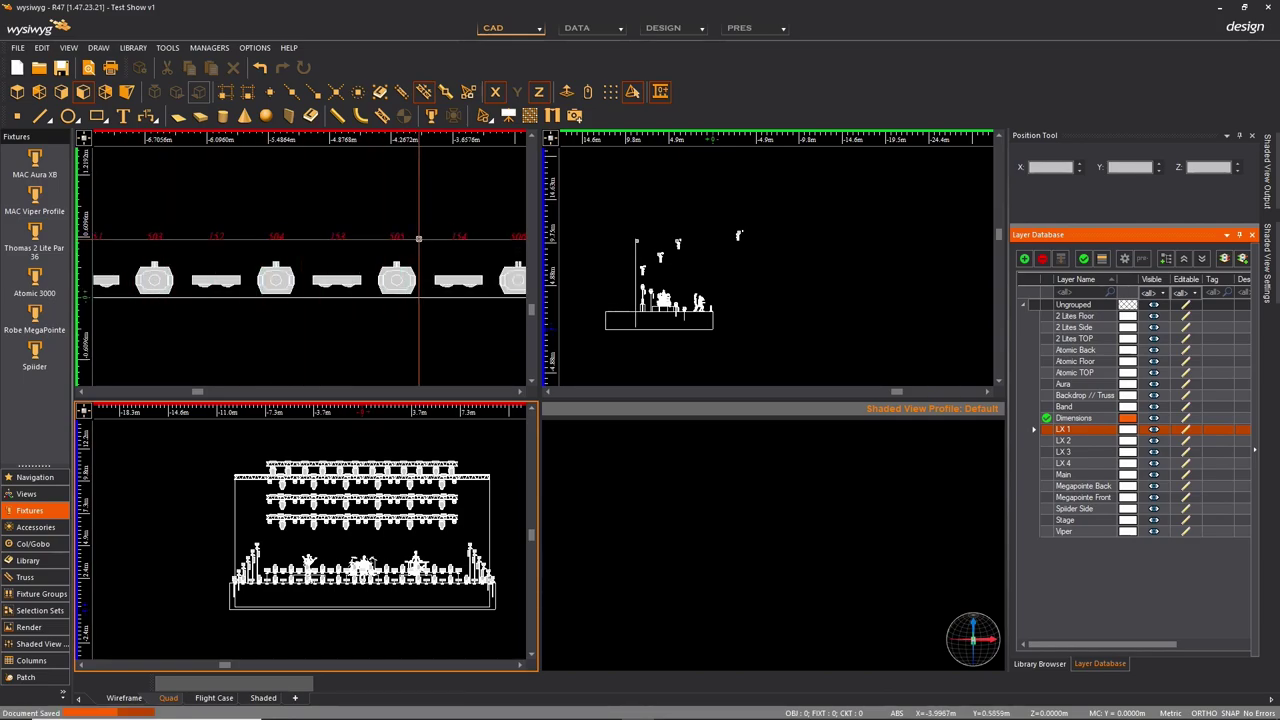
scroll(436, 258, down, 3)
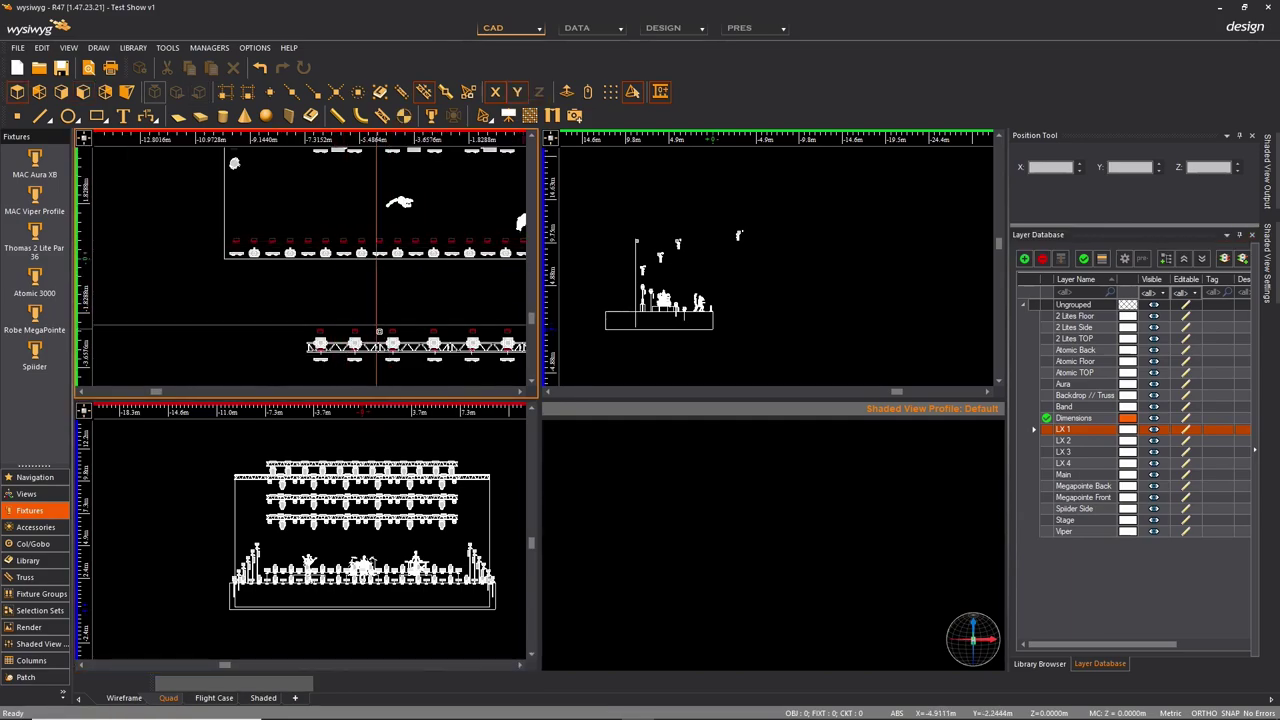
scroll(385, 369, up, 2)
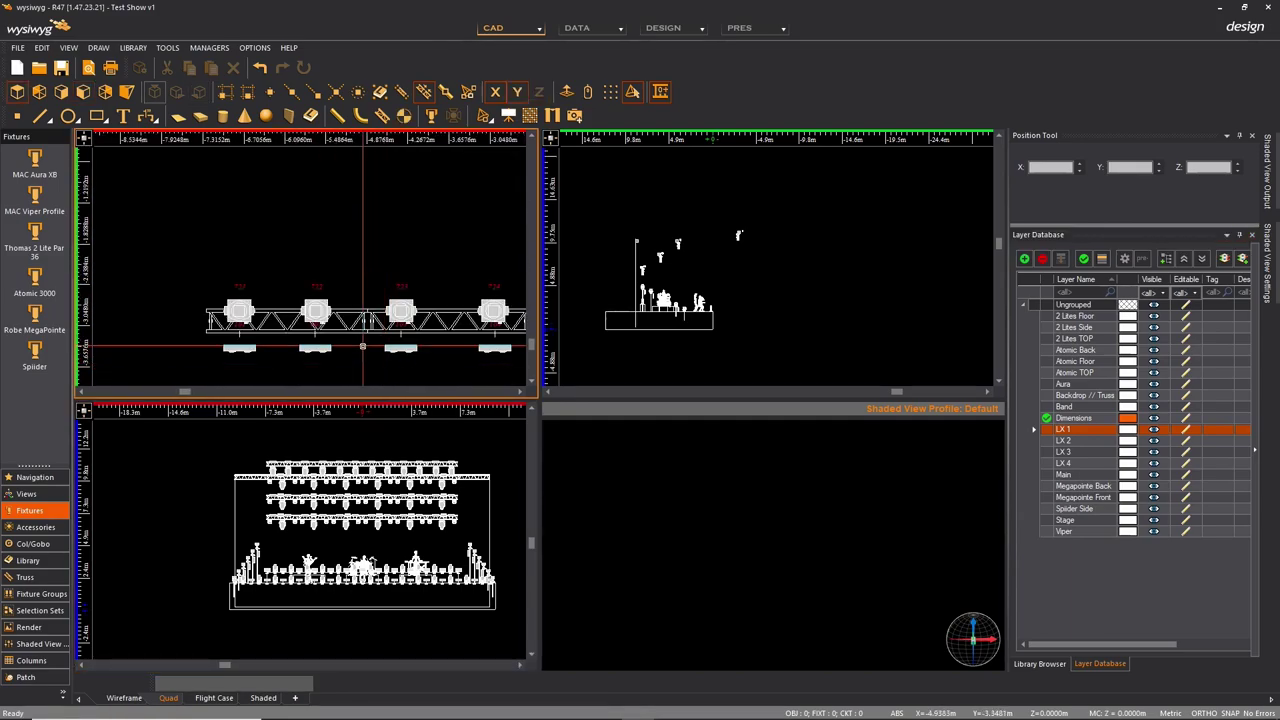
scroll(328, 271, down, 2)
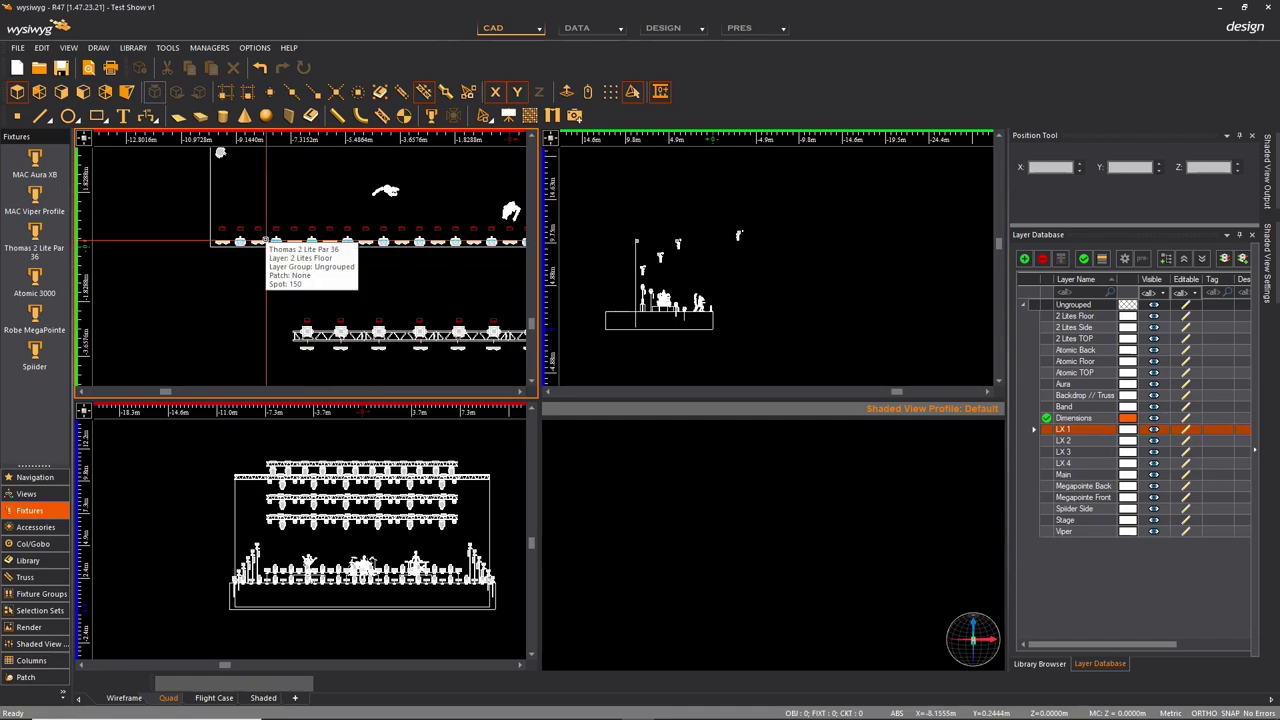
double_click(262, 244)
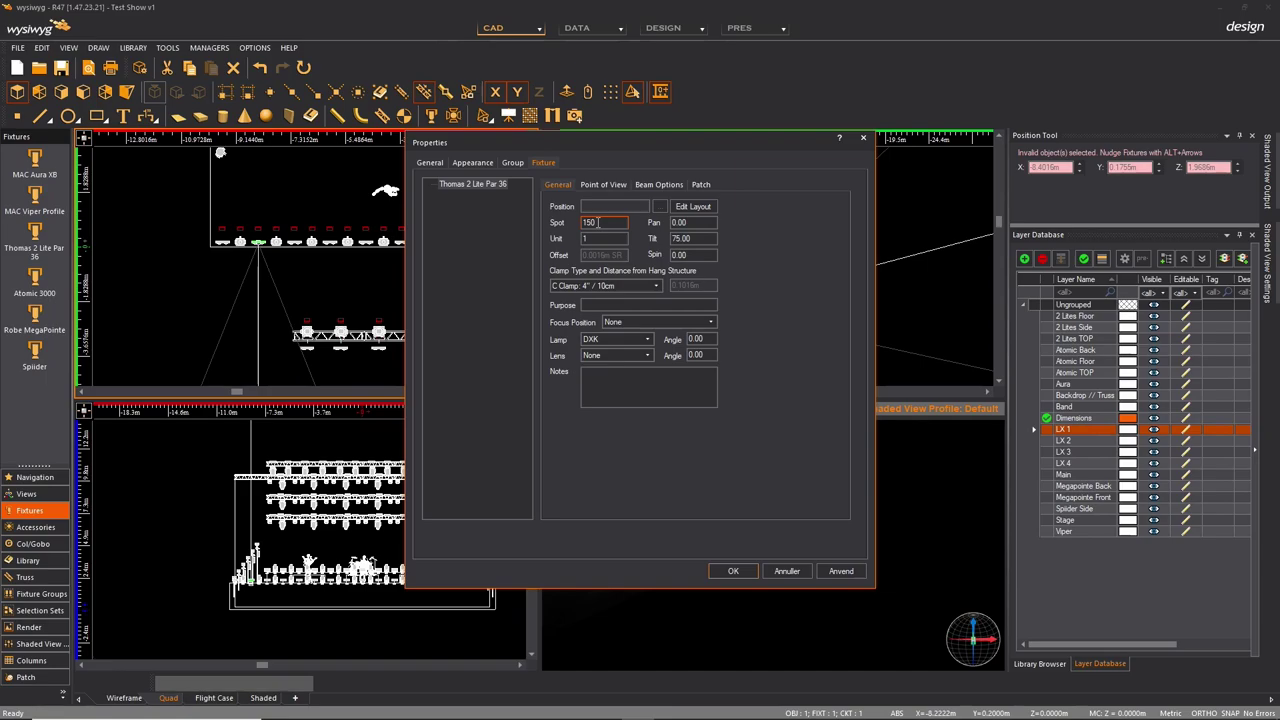
click(789, 575)
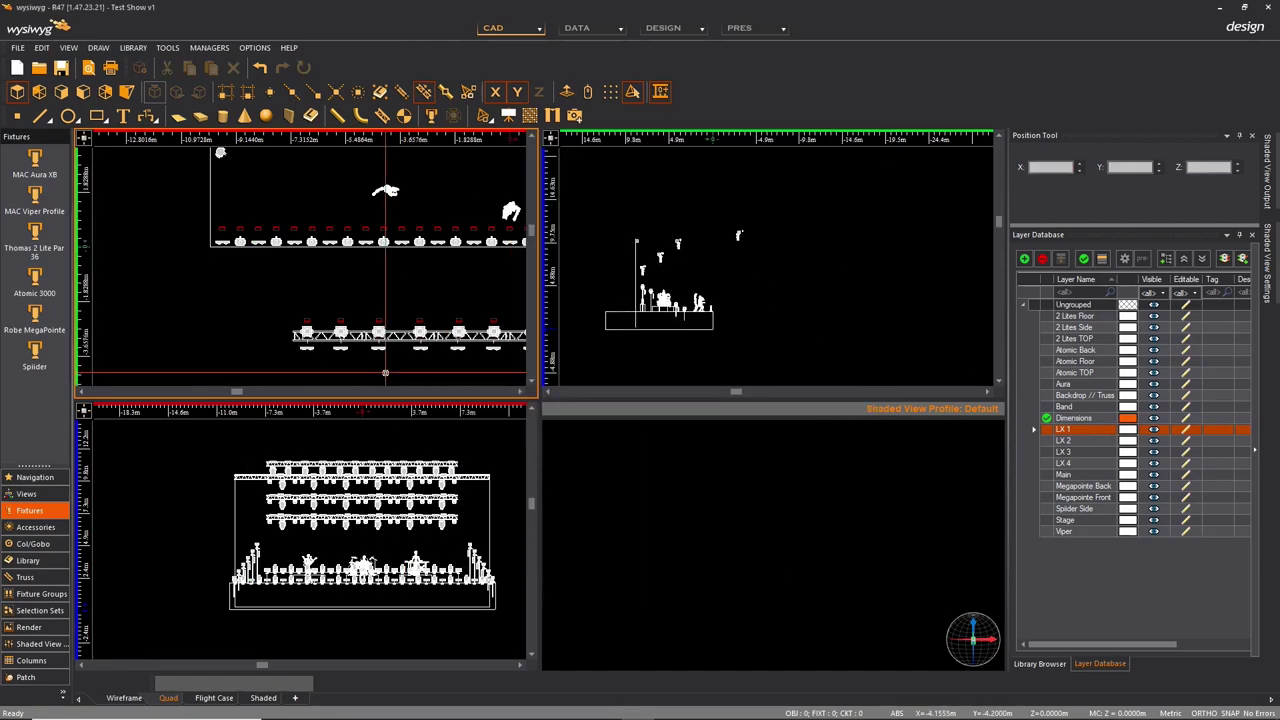
Examine the whole rig in plan and the floor fixtures around the band in the front elevation.
scroll(385, 372, down, 3)
drag(465, 333, 390, 325)
scroll(362, 572, up, 5)
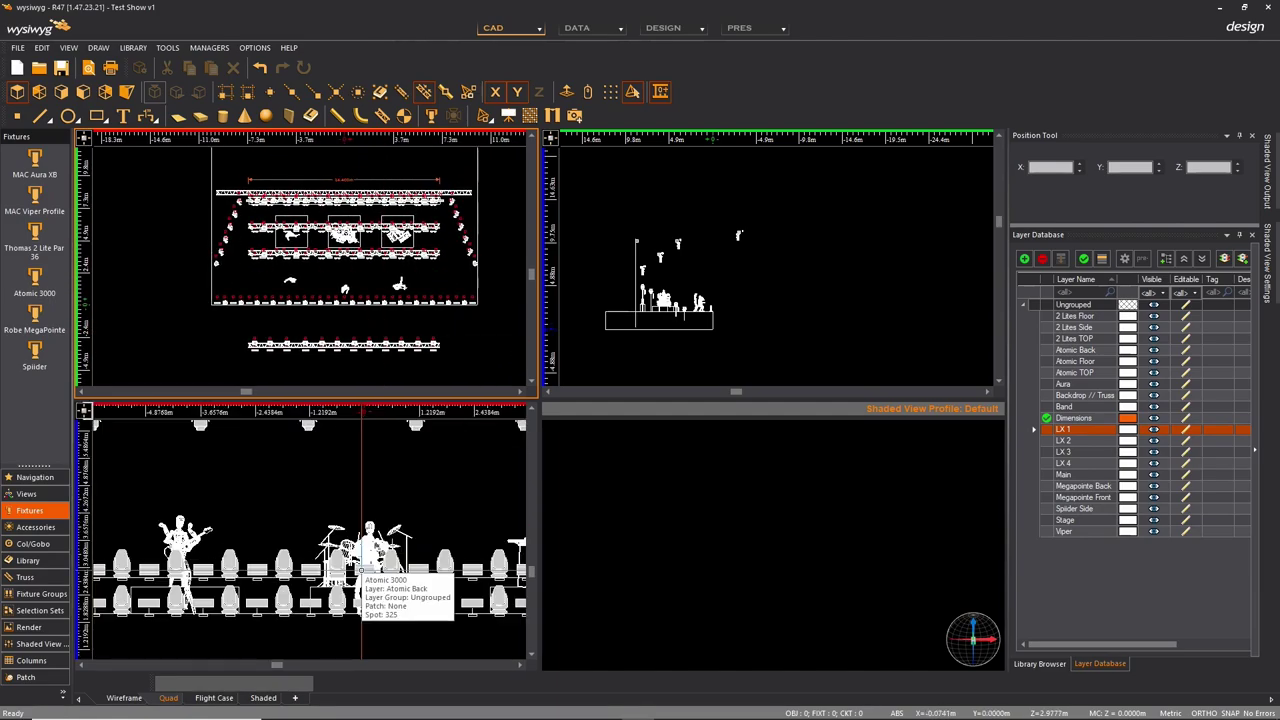
scroll(362, 572, up, 2)
scroll(366, 500, down, 2)
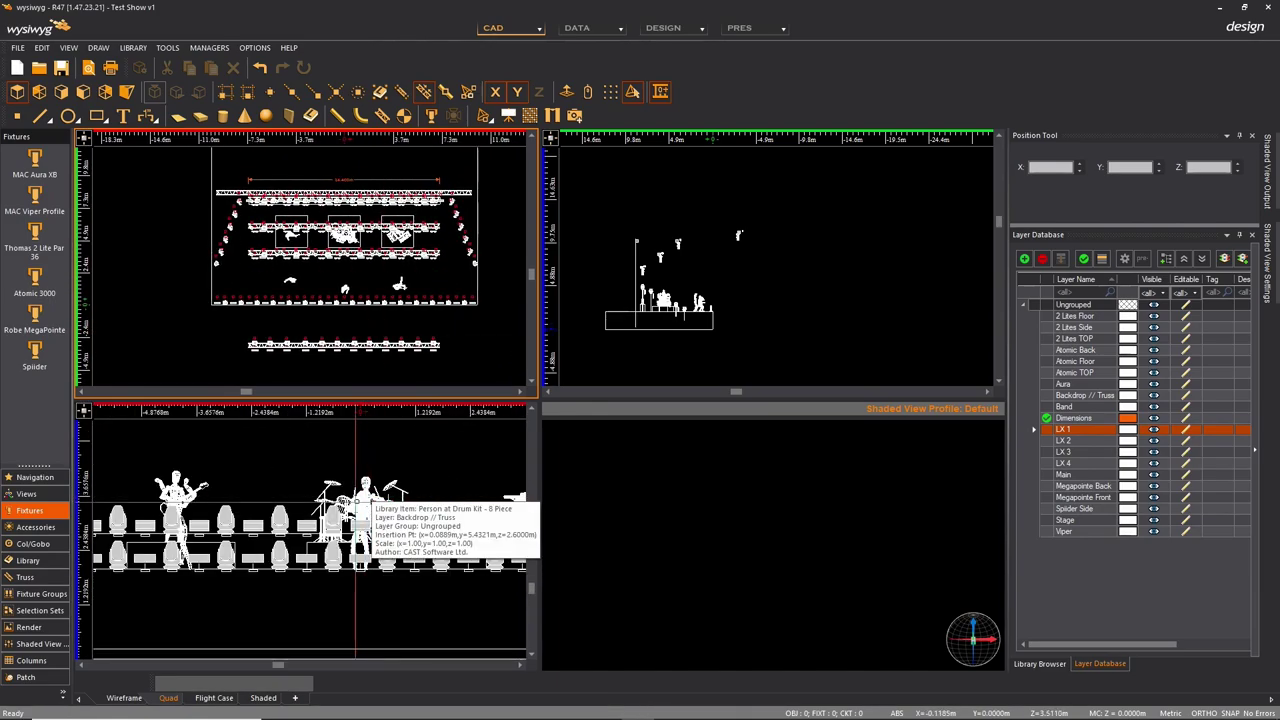
scroll(364, 500, down, 2)
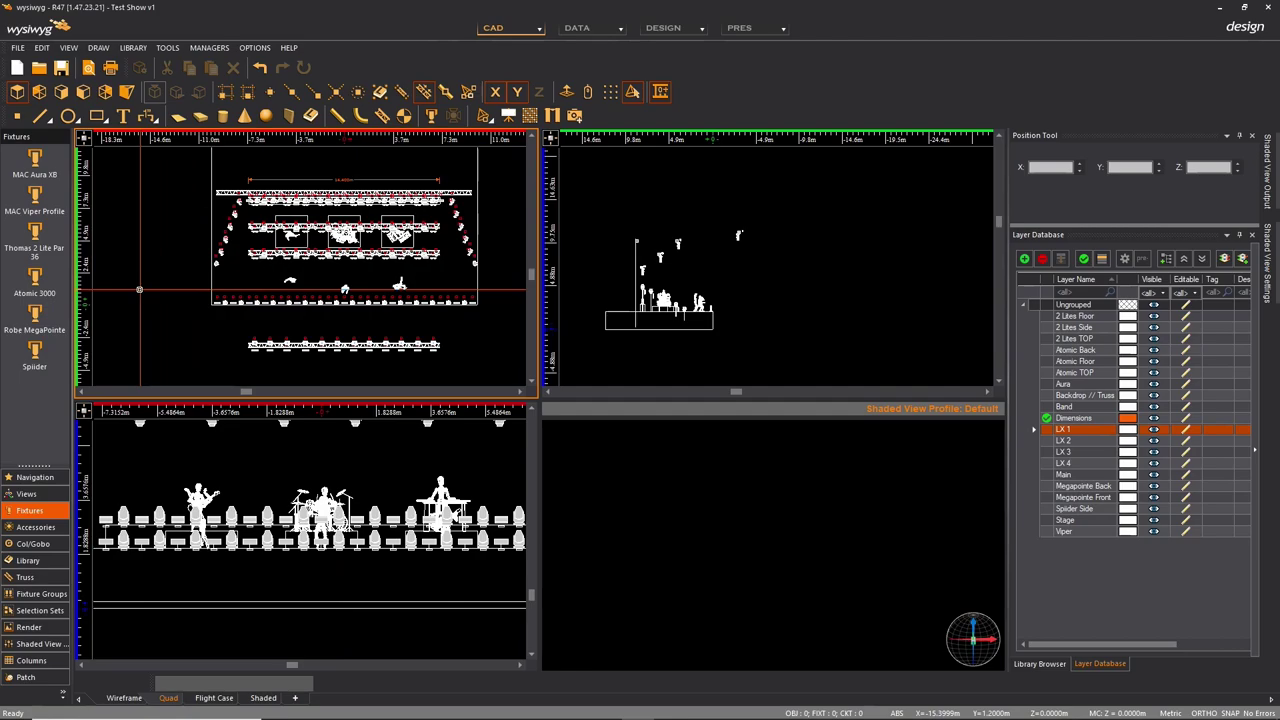
scroll(139, 289, down, 2)
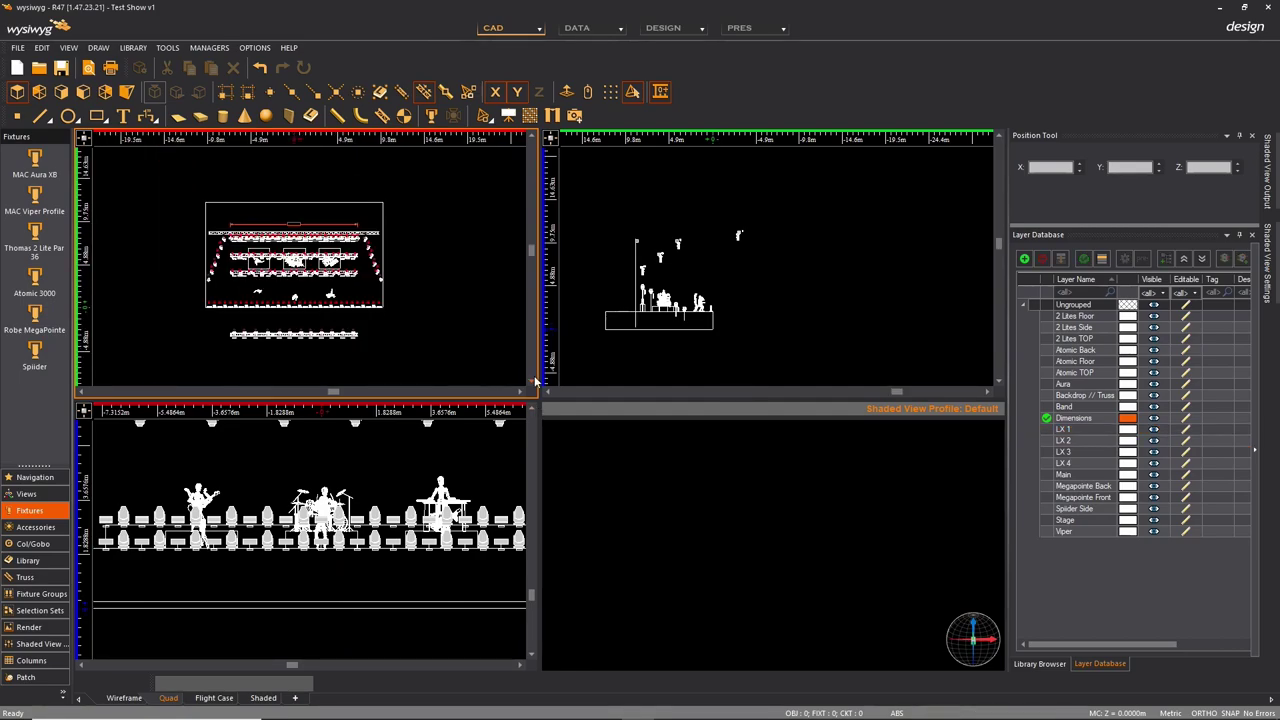
Start an MVR export of the show from the wireframe layout, choosing to always save before export and proceeding with the save.
click(124, 698)
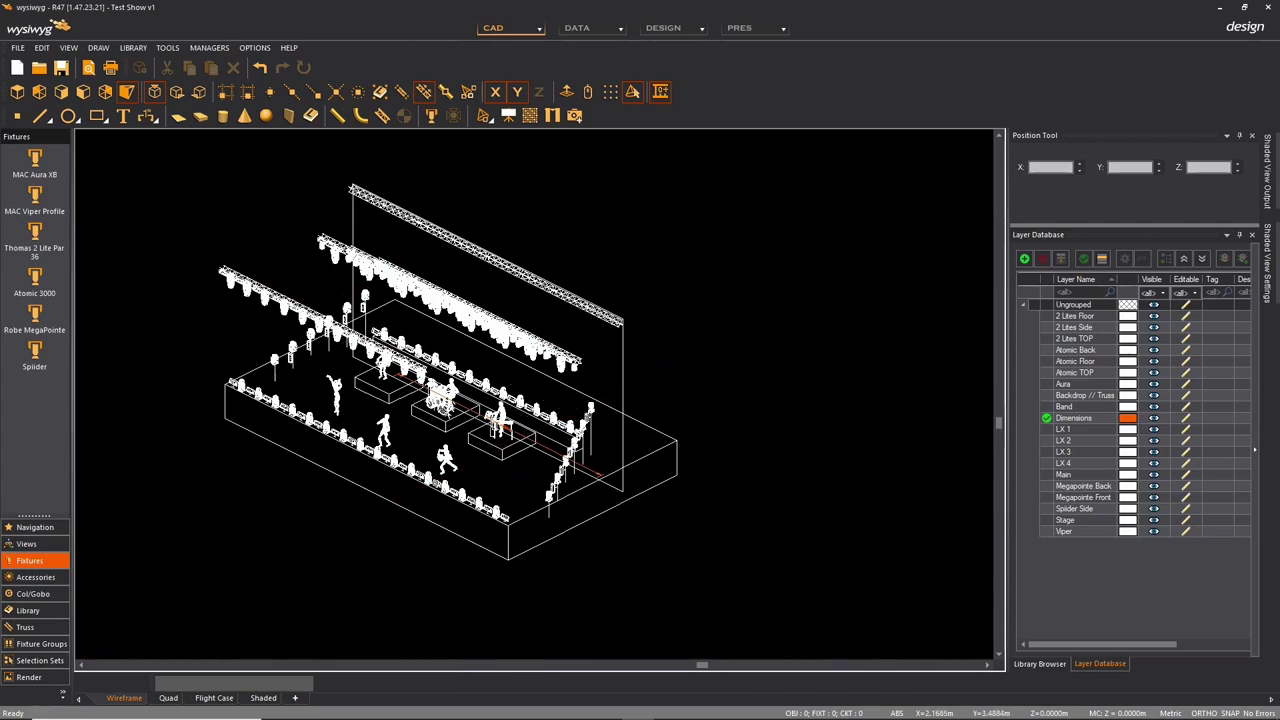
click(17, 47)
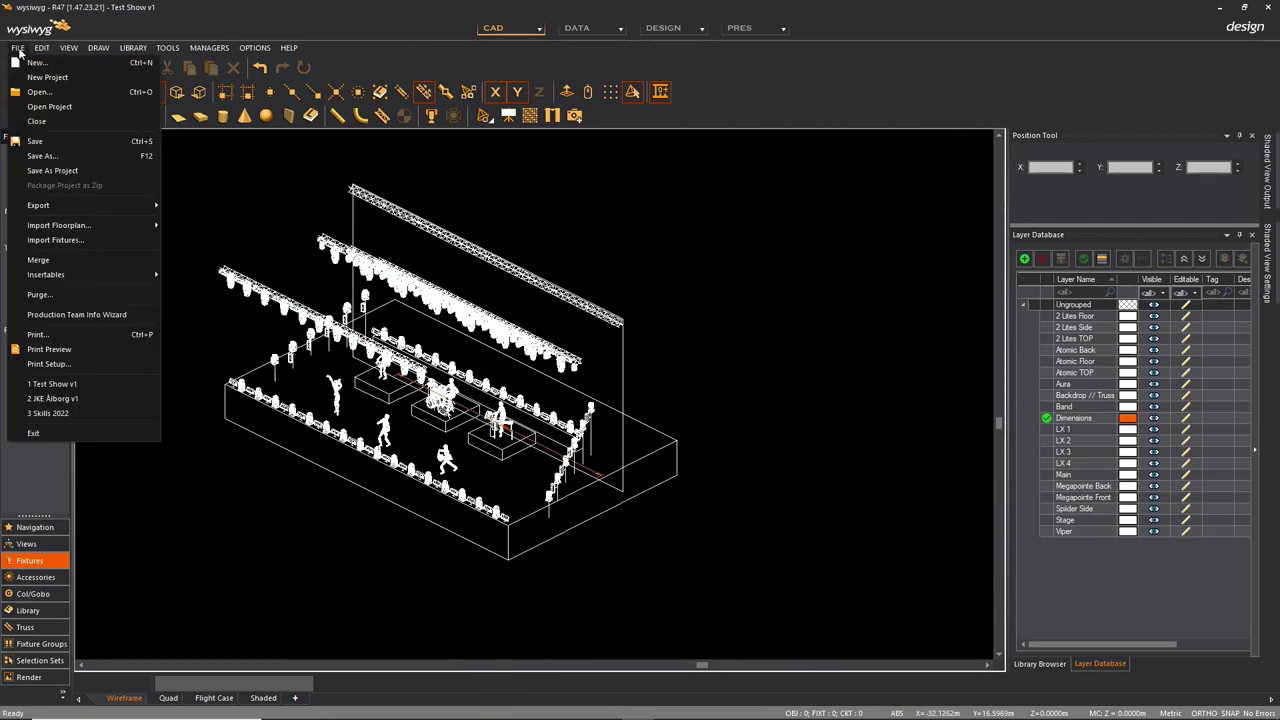
mouse_move(42, 205)
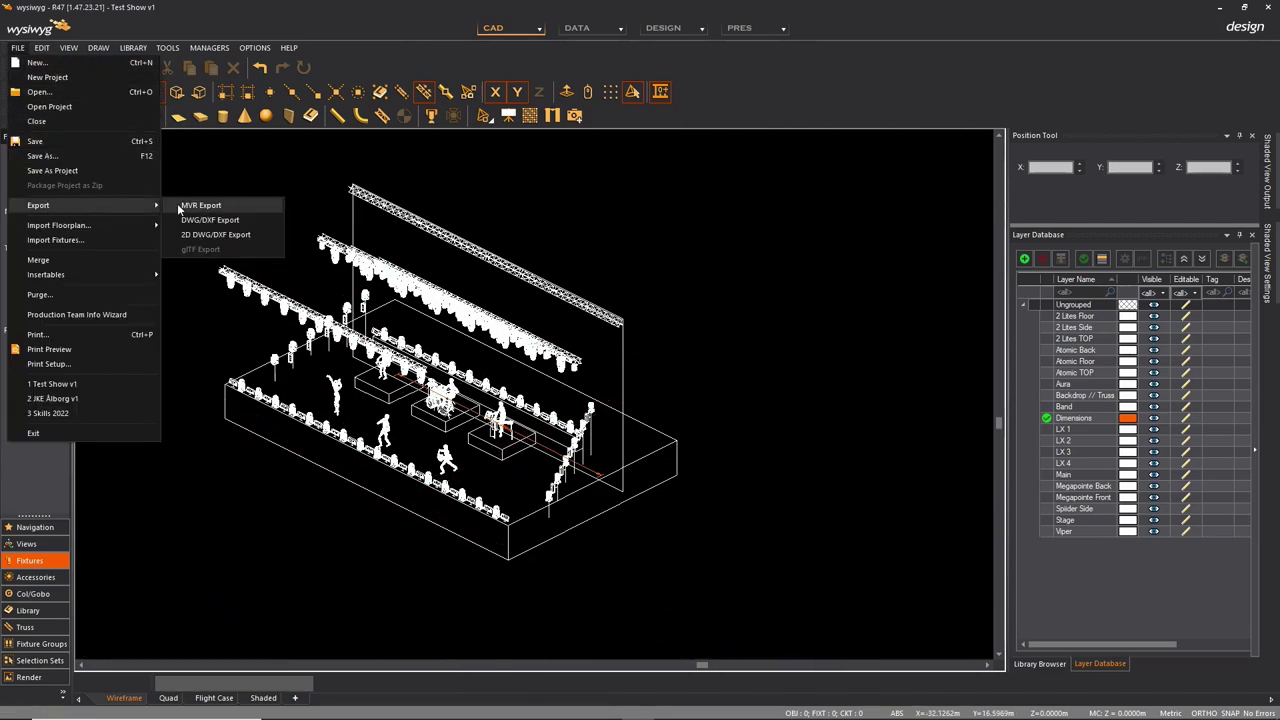
click(212, 206)
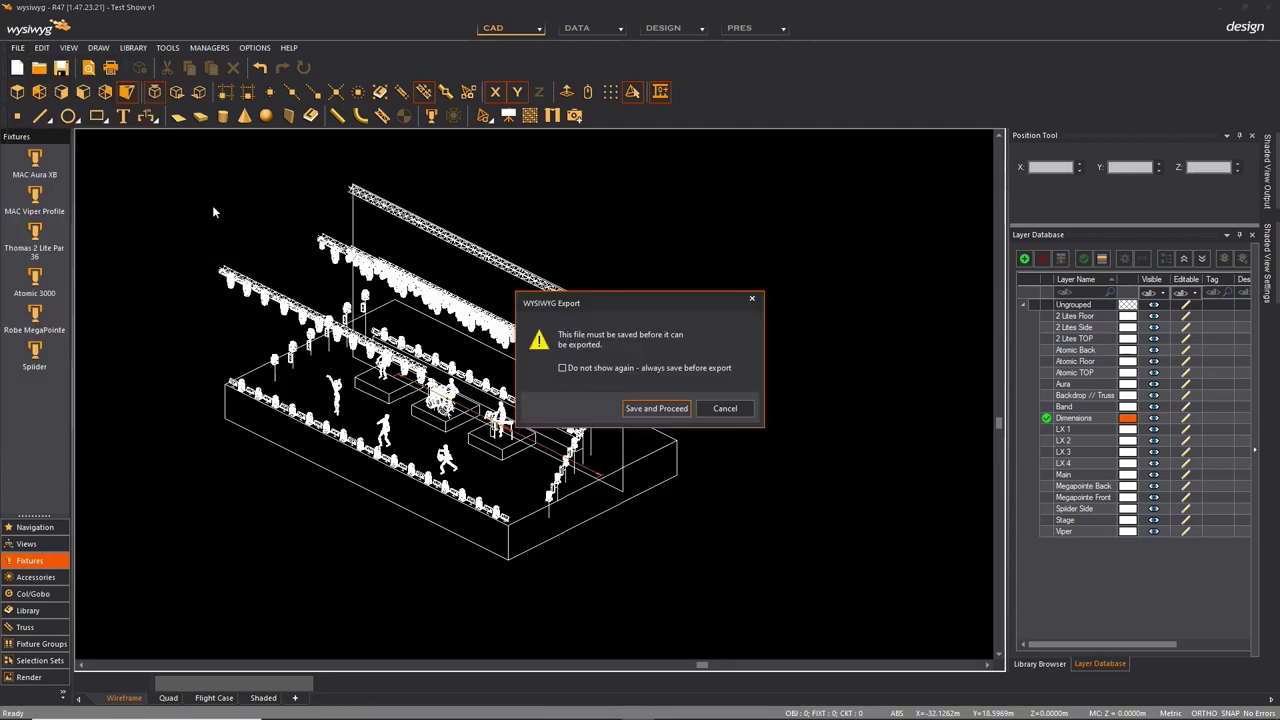
click(588, 367)
click(655, 409)
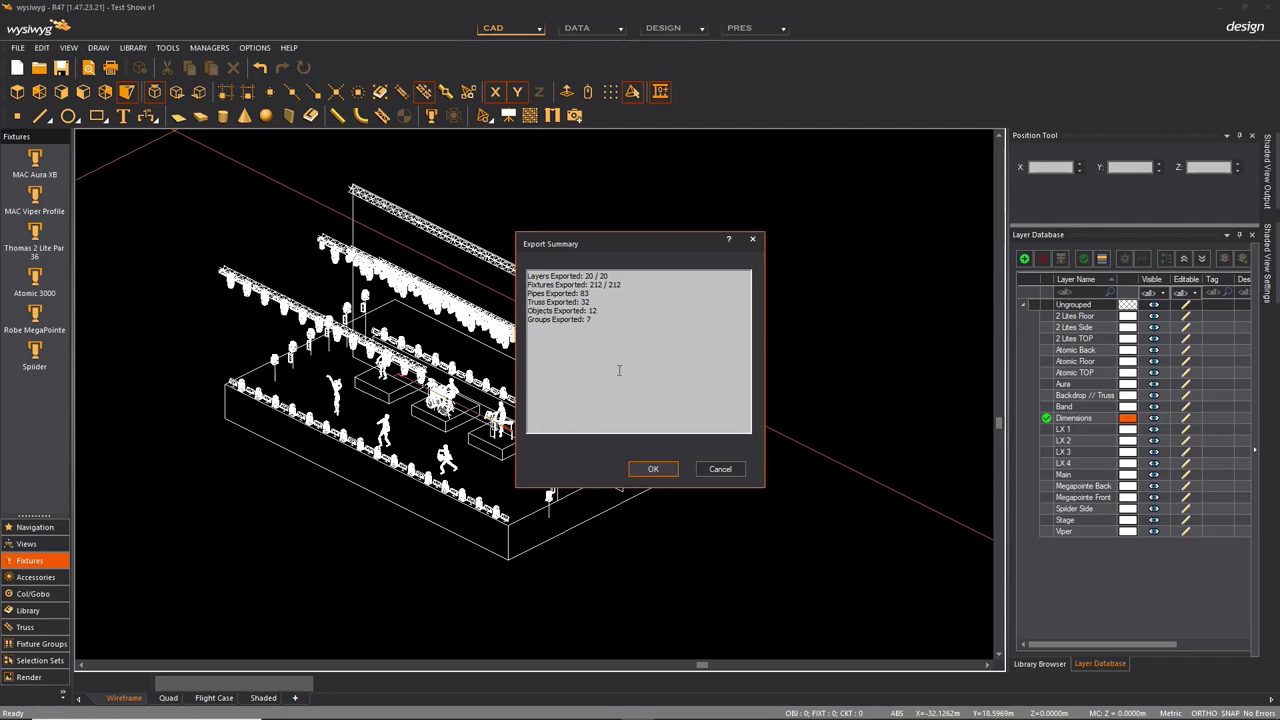
Accept the export summary and save the rig to the desktop as Test Show v1 in My Virtual Rig (*.mvr) format.
click(653, 469)
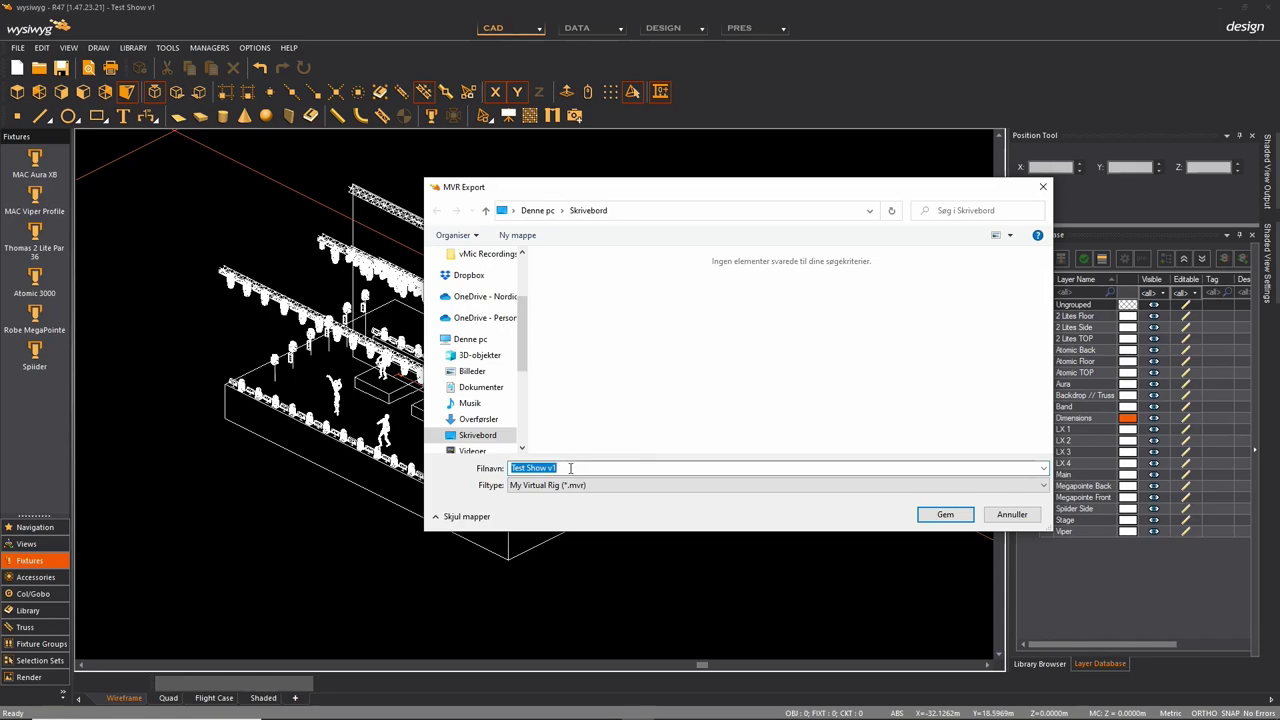
click(567, 484)
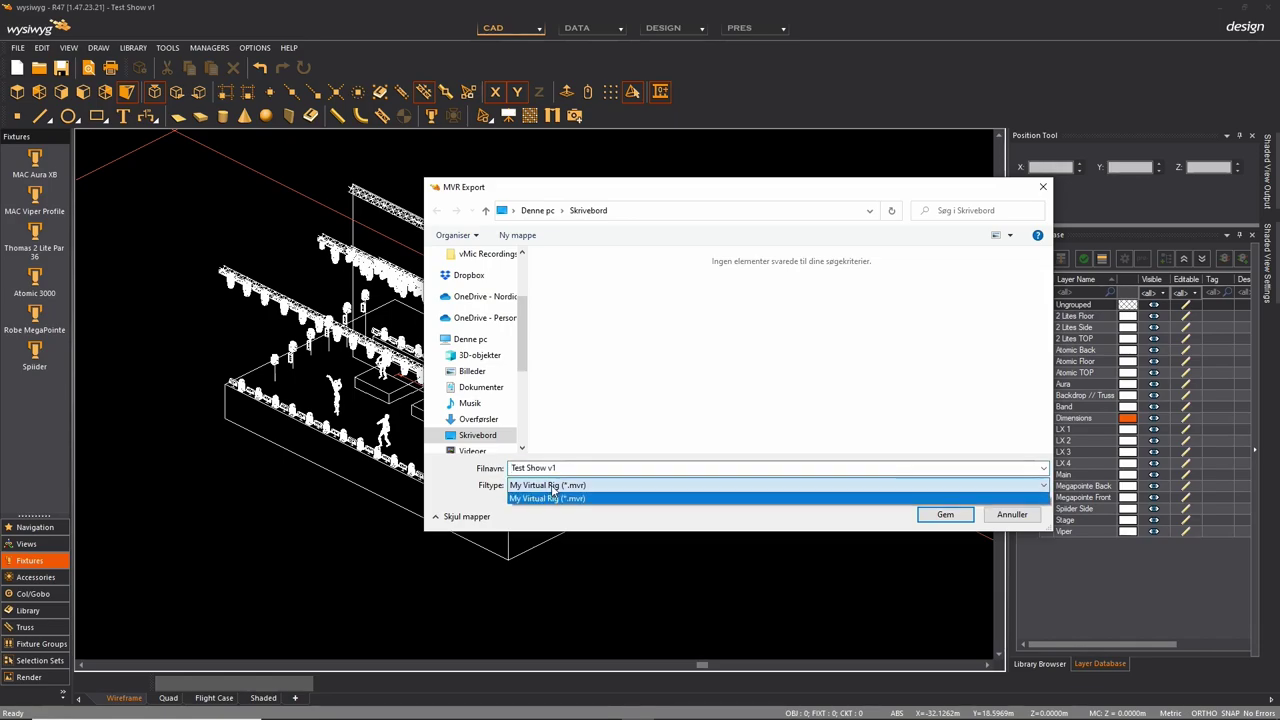
click(567, 500)
click(931, 513)
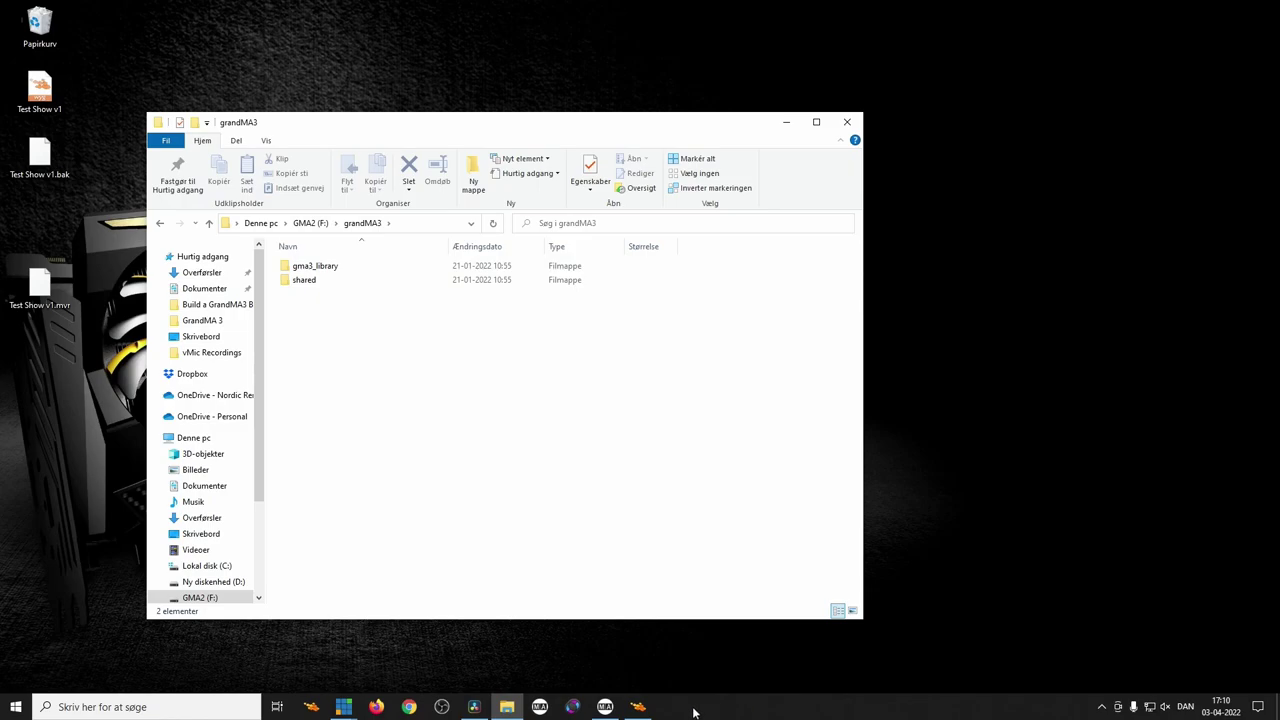
Switch to grandMA3 onPC and check the show files on the GMA2 drive in the backup, leaving without saving.
click(605, 707)
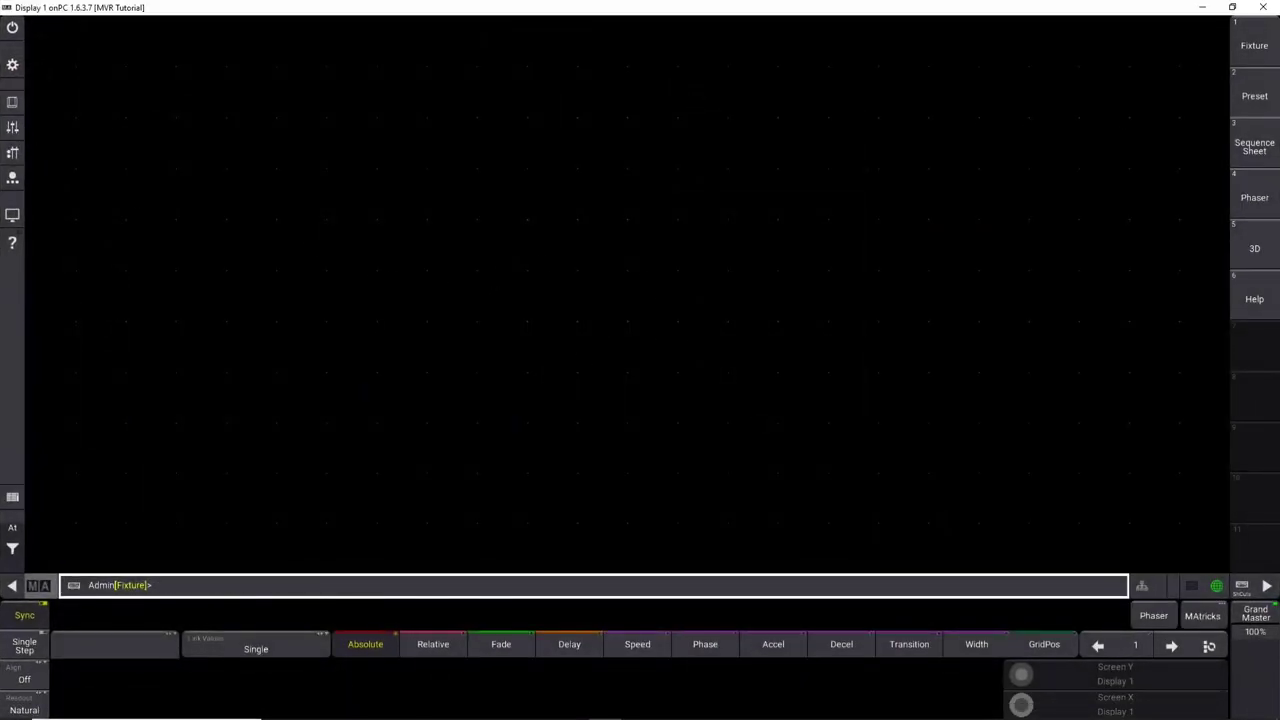
click(12, 66)
click(500, 449)
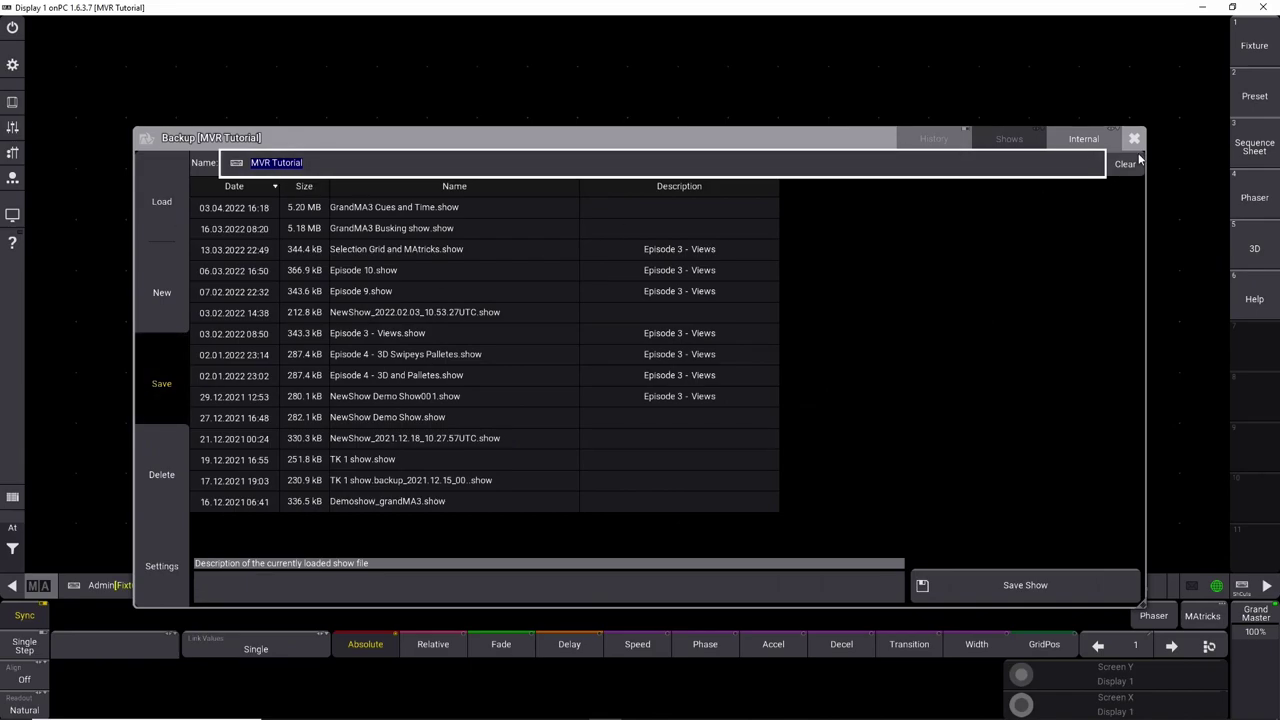
click(1079, 140)
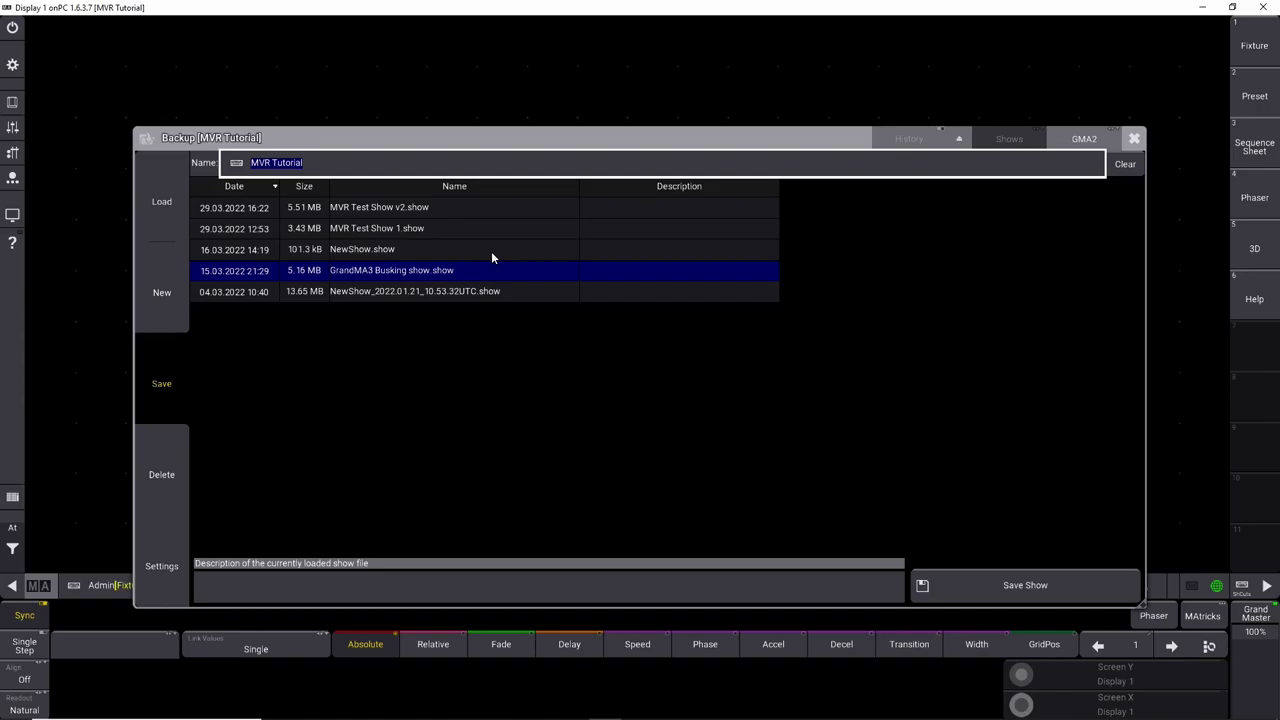
click(1134, 139)
click(1203, 7)
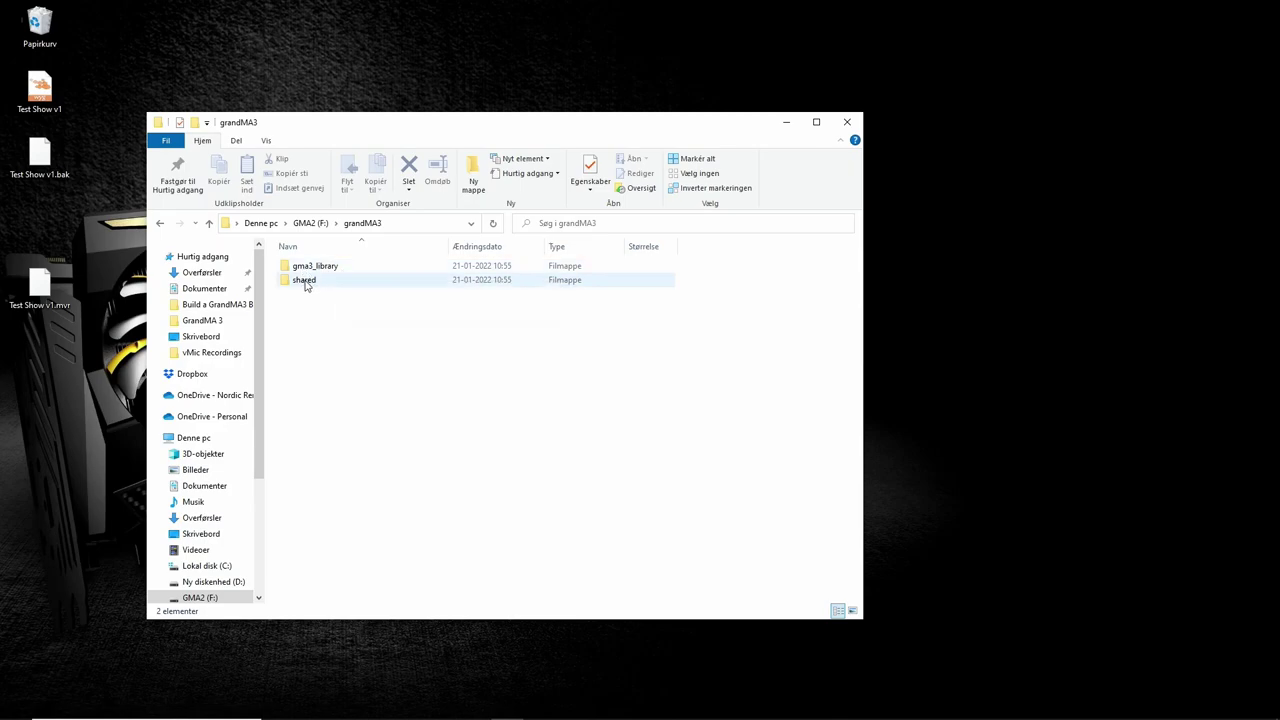
Copy Test Show v1.mvr from the desktop into the grandMA3/gma3_library/mvr folder on the GMA2 (F:) drive and close the folder.
double_click(336, 268)
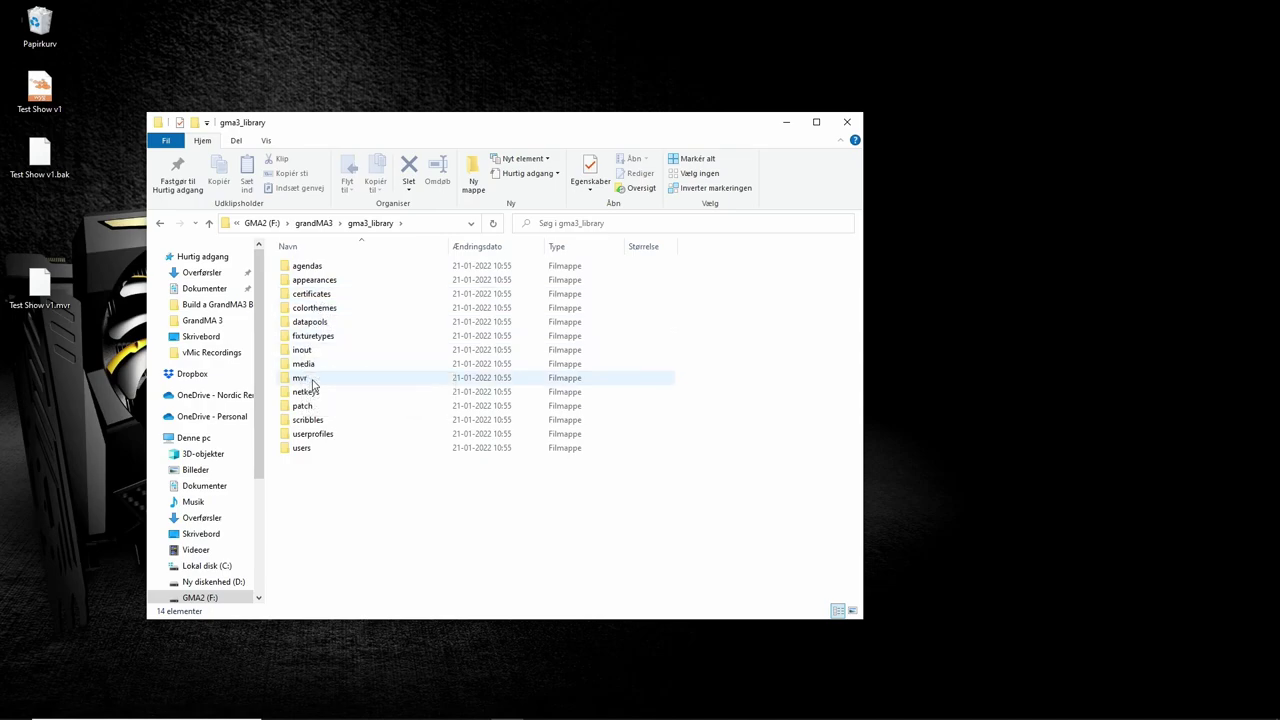
double_click(322, 380)
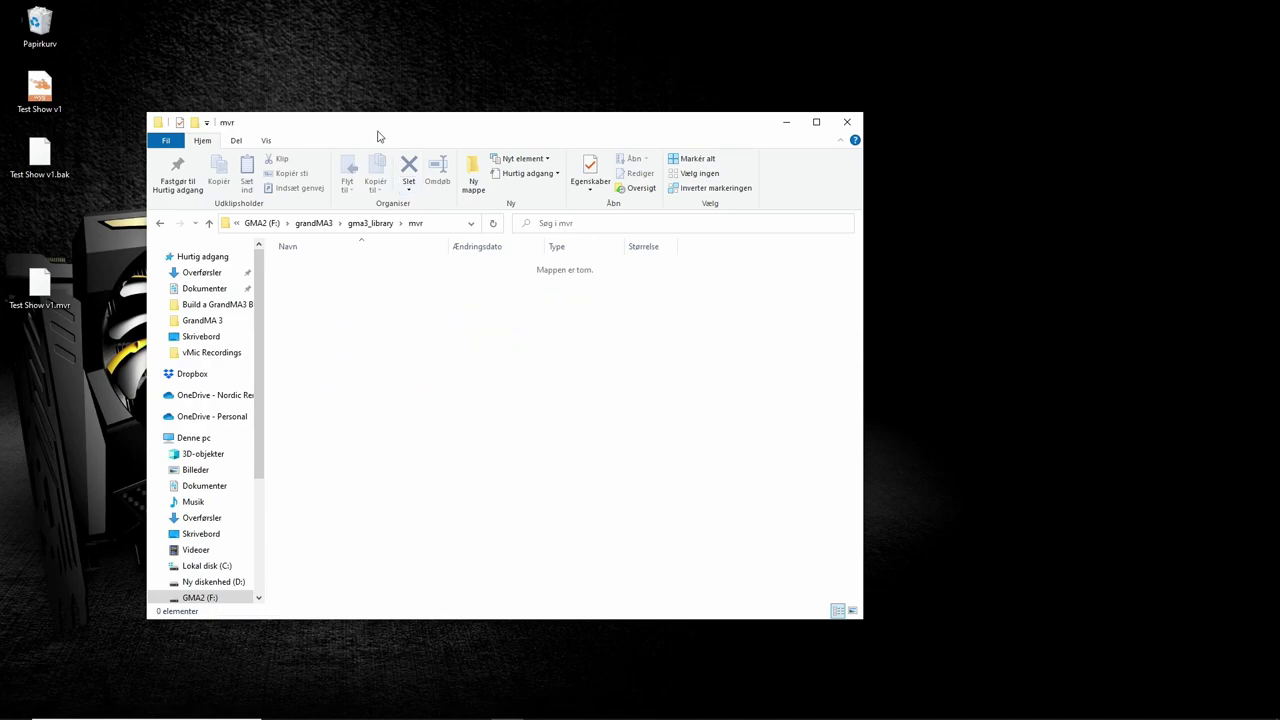
drag(380, 126, 424, 88)
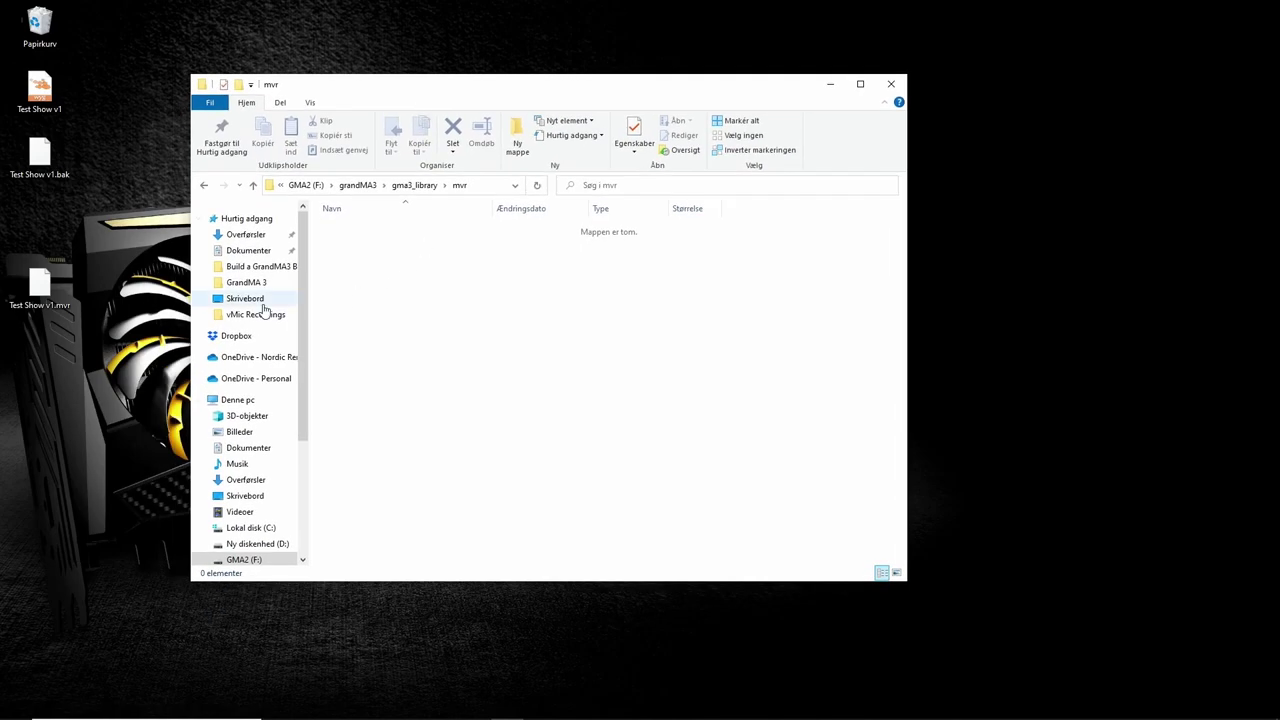
drag(40, 285, 414, 311)
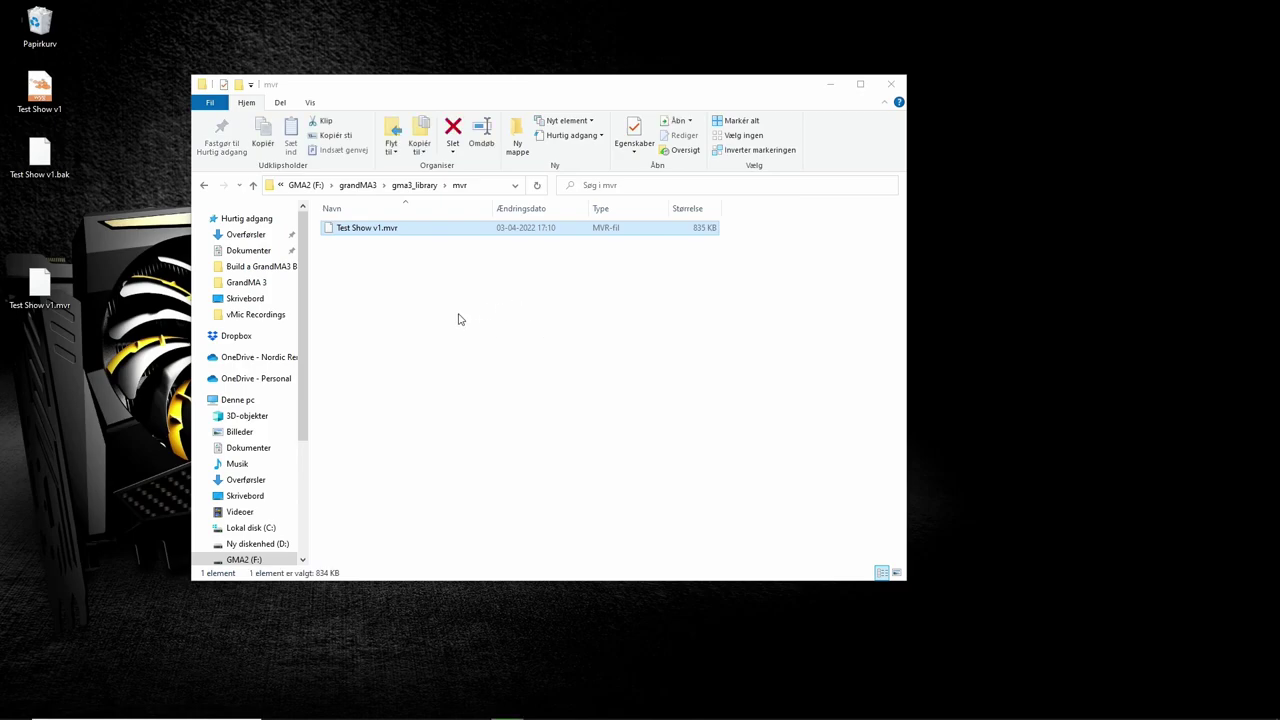
click(891, 84)
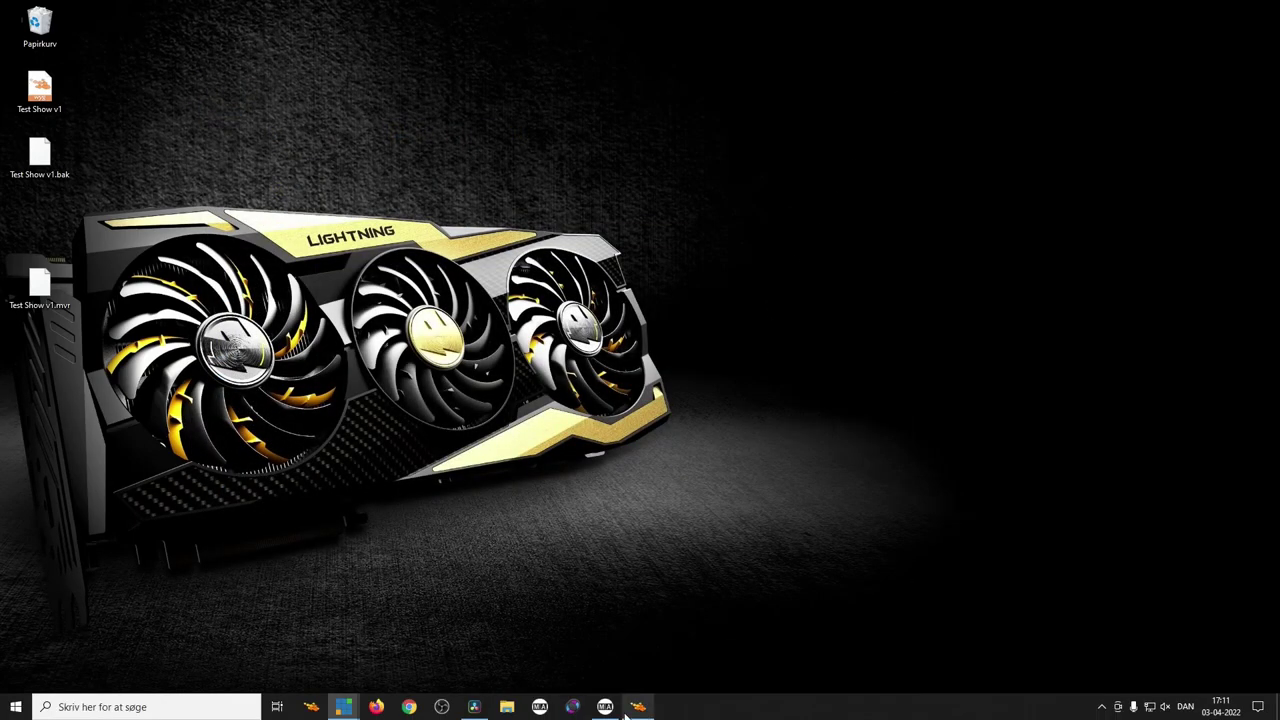
Switch to wysiwyg and start another MVR export from the wireframe layout, saving the show before proceeding.
click(638, 713)
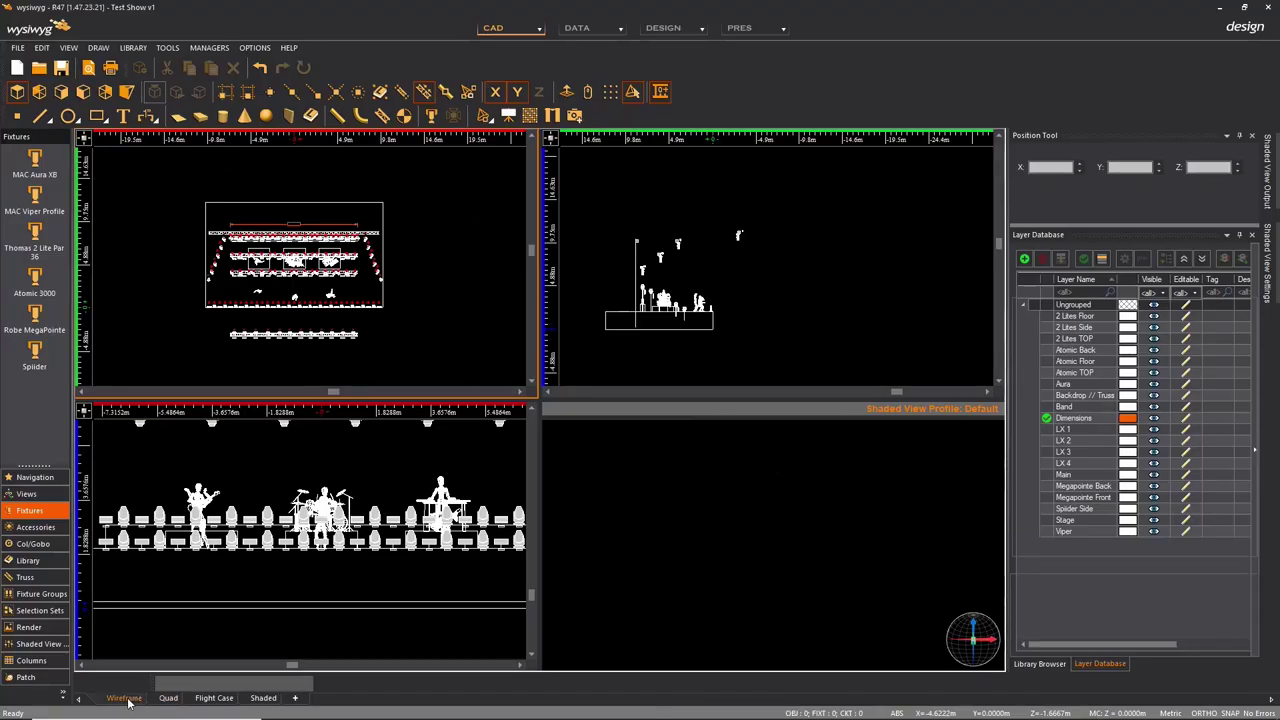
click(124, 697)
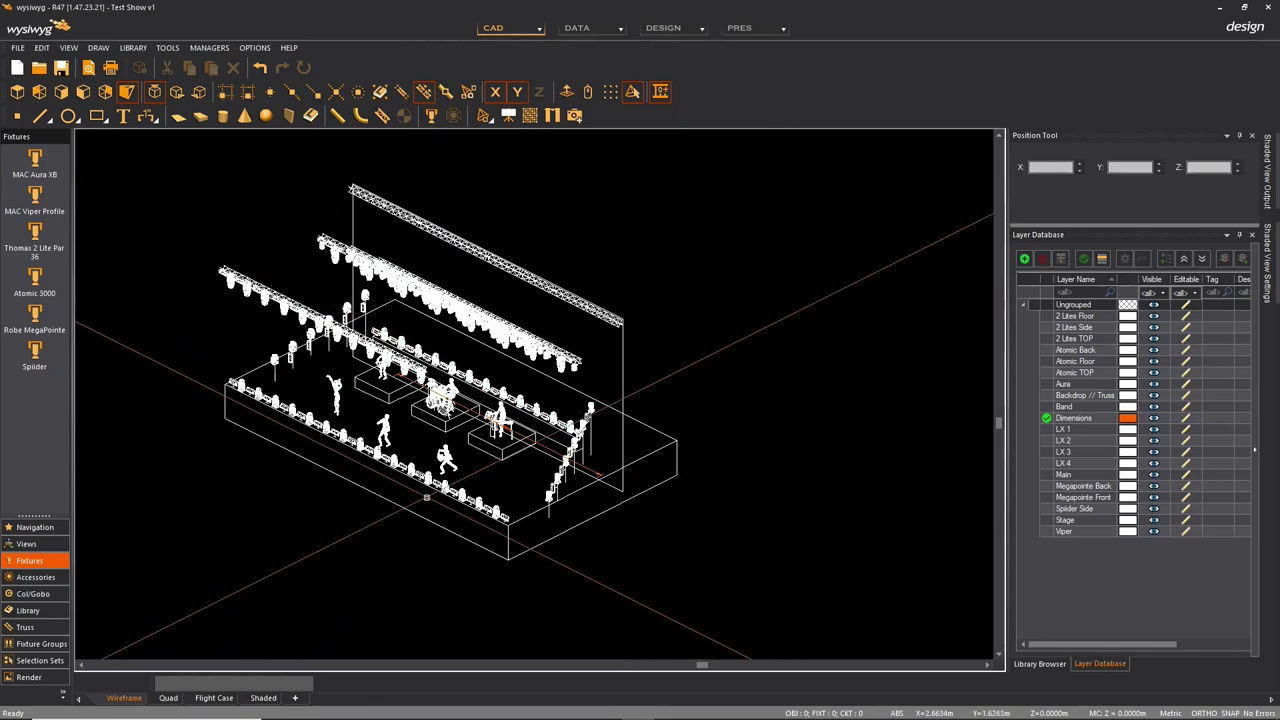
click(18, 47)
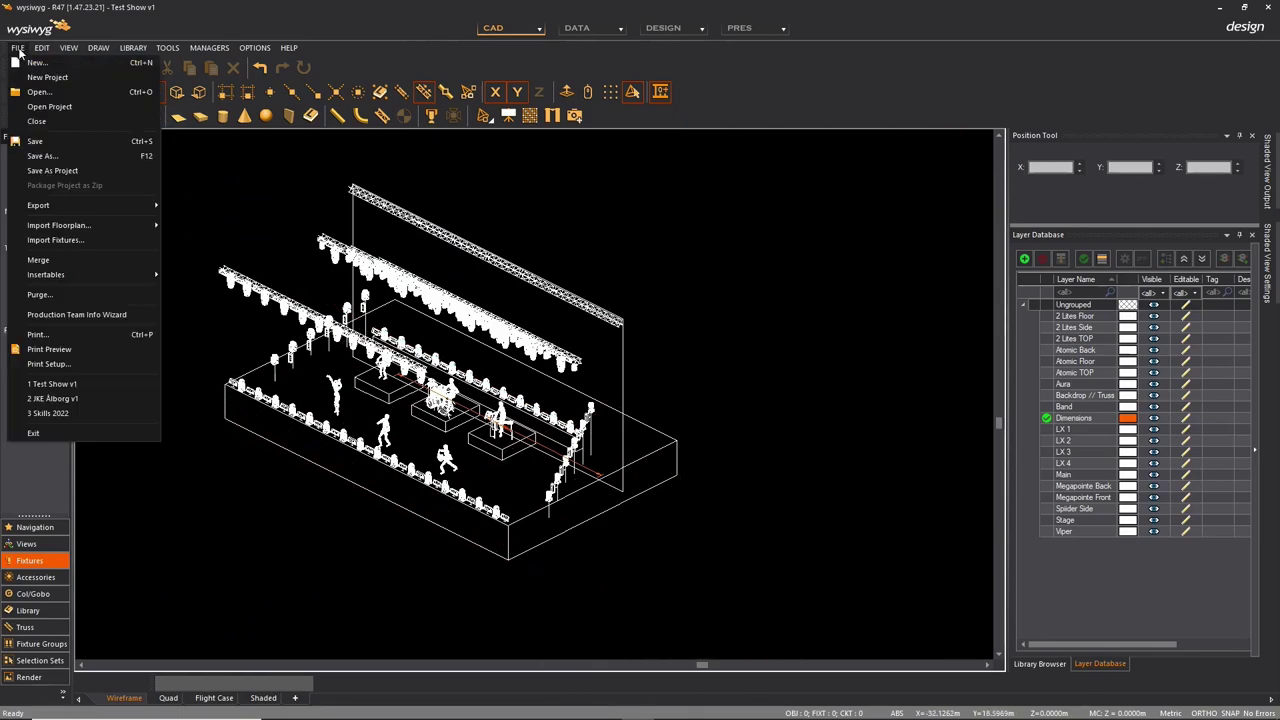
mouse_move(43, 207)
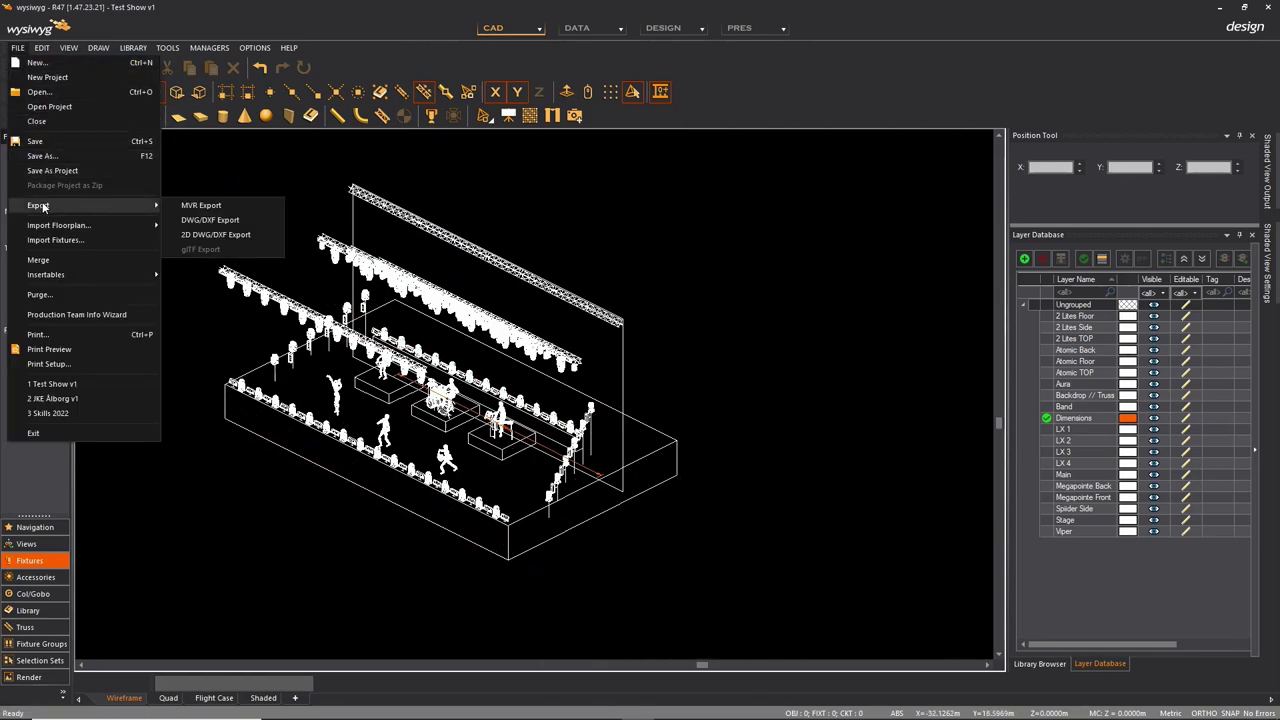
click(211, 204)
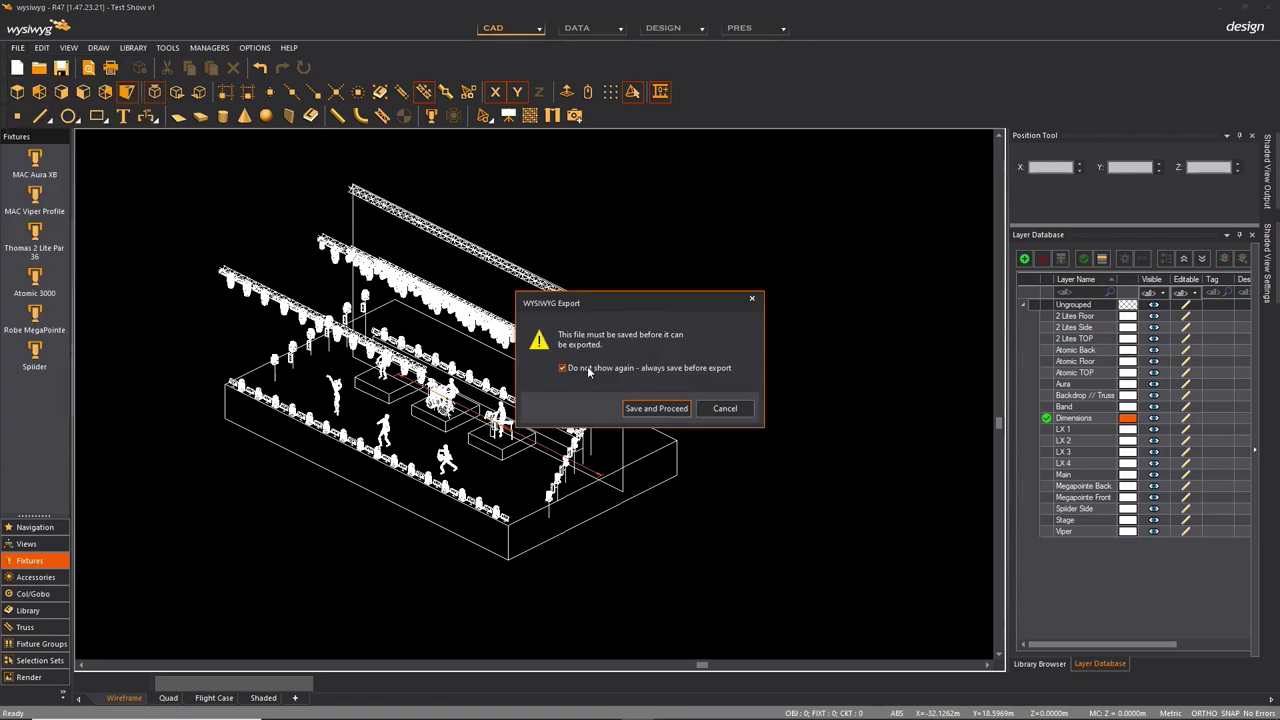
click(652, 410)
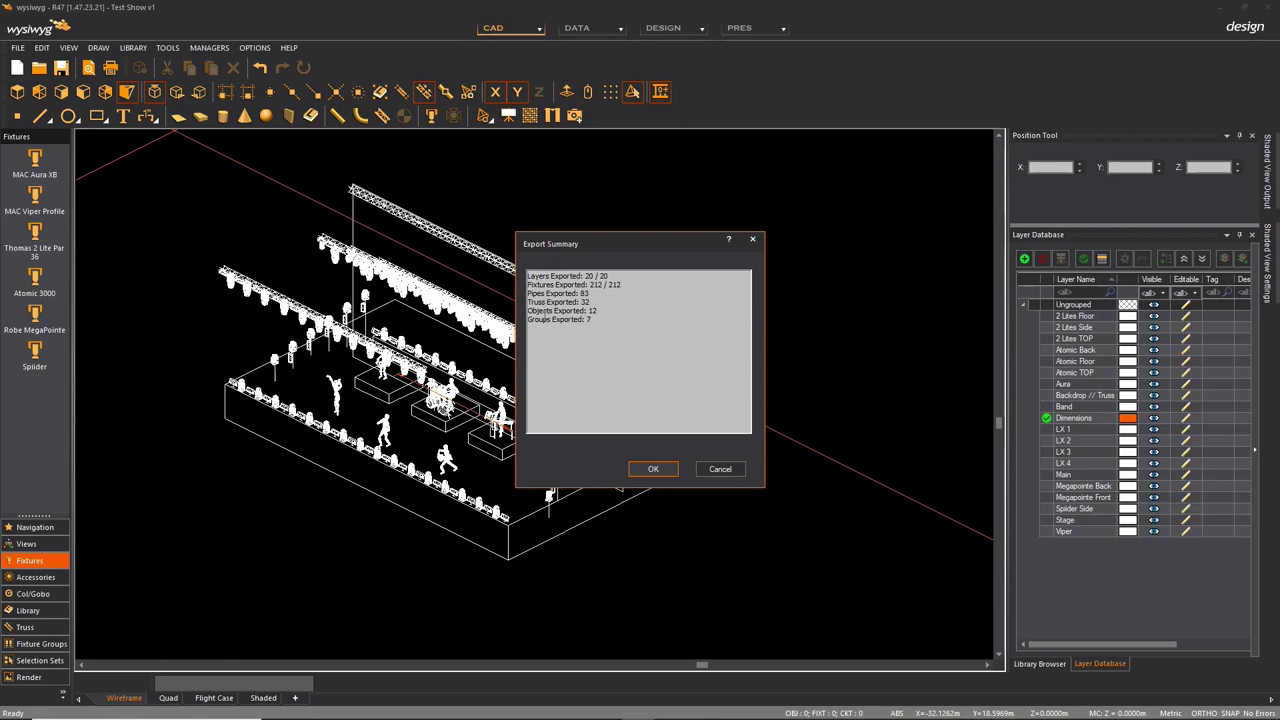
Accept the export summary and save the MVR export to the desktop as Test Show v1, type My Virtual Rig (*.mvr).
click(655, 469)
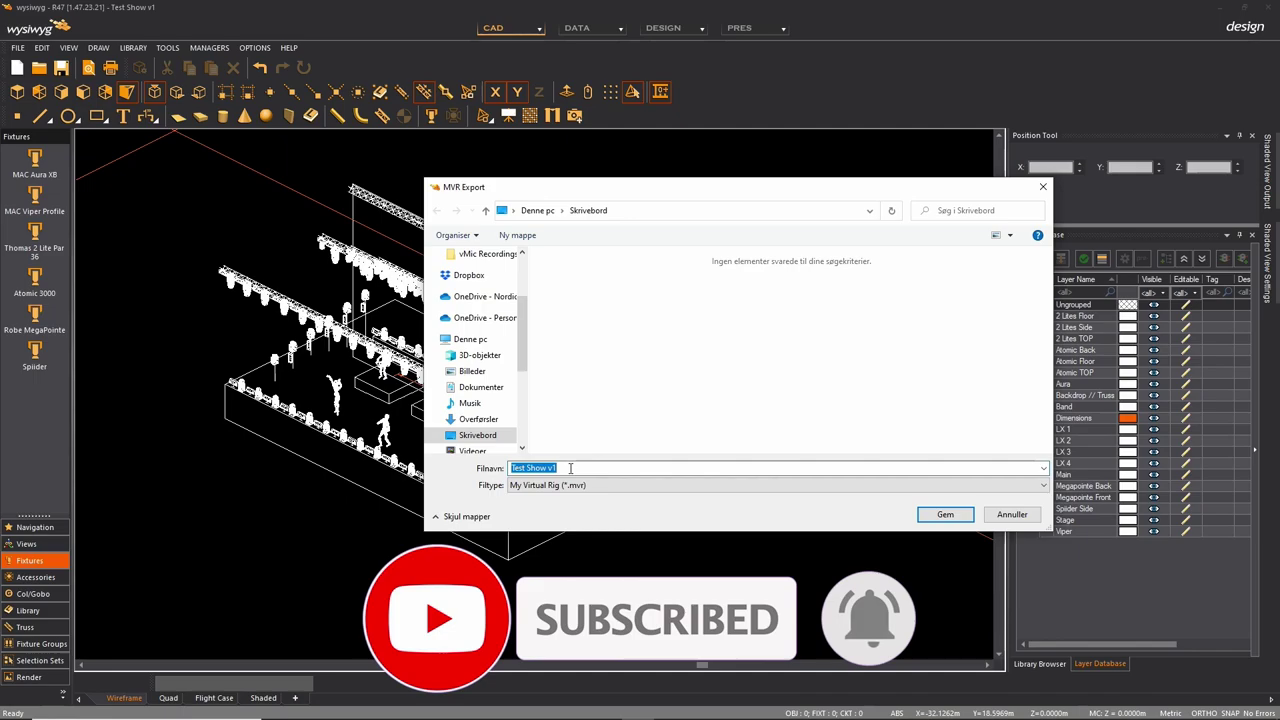
click(552, 486)
click(553, 488)
click(555, 493)
click(934, 516)
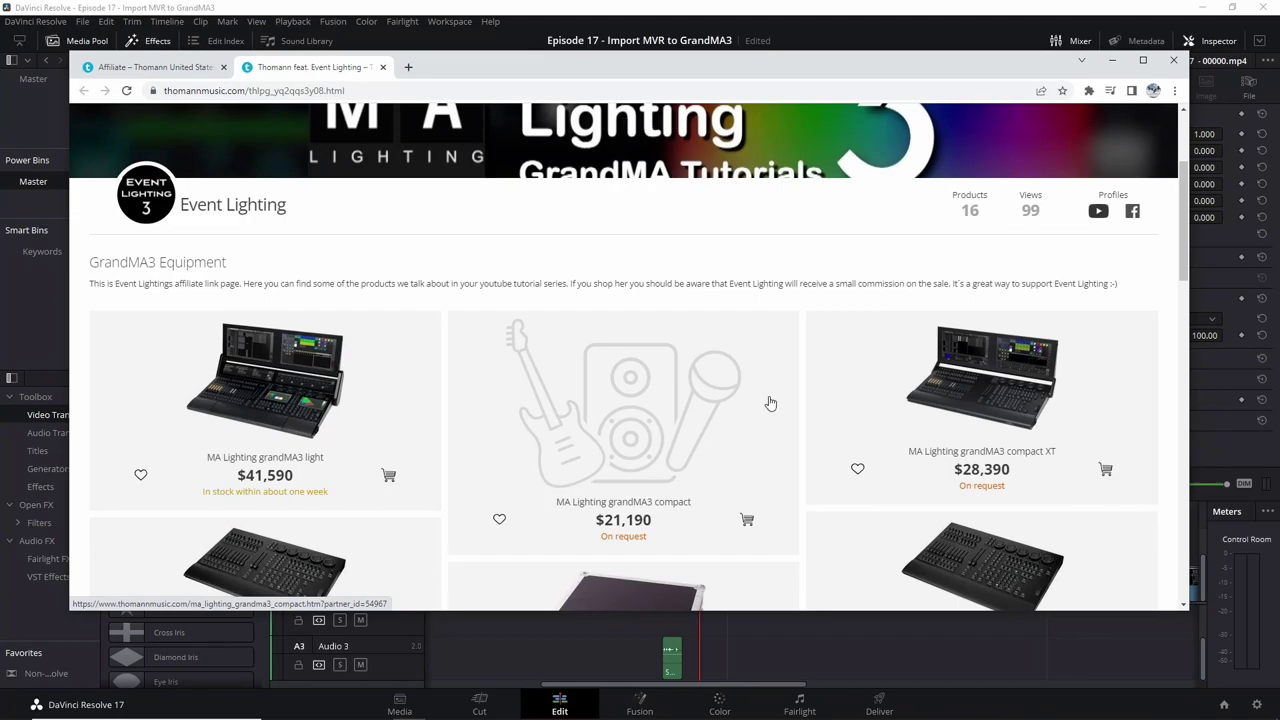
Open the MA Lighting grandMA3 light from the Event Lighting product list in the browser and read its features and technical specifications.
scroll(757, 455, down, 2)
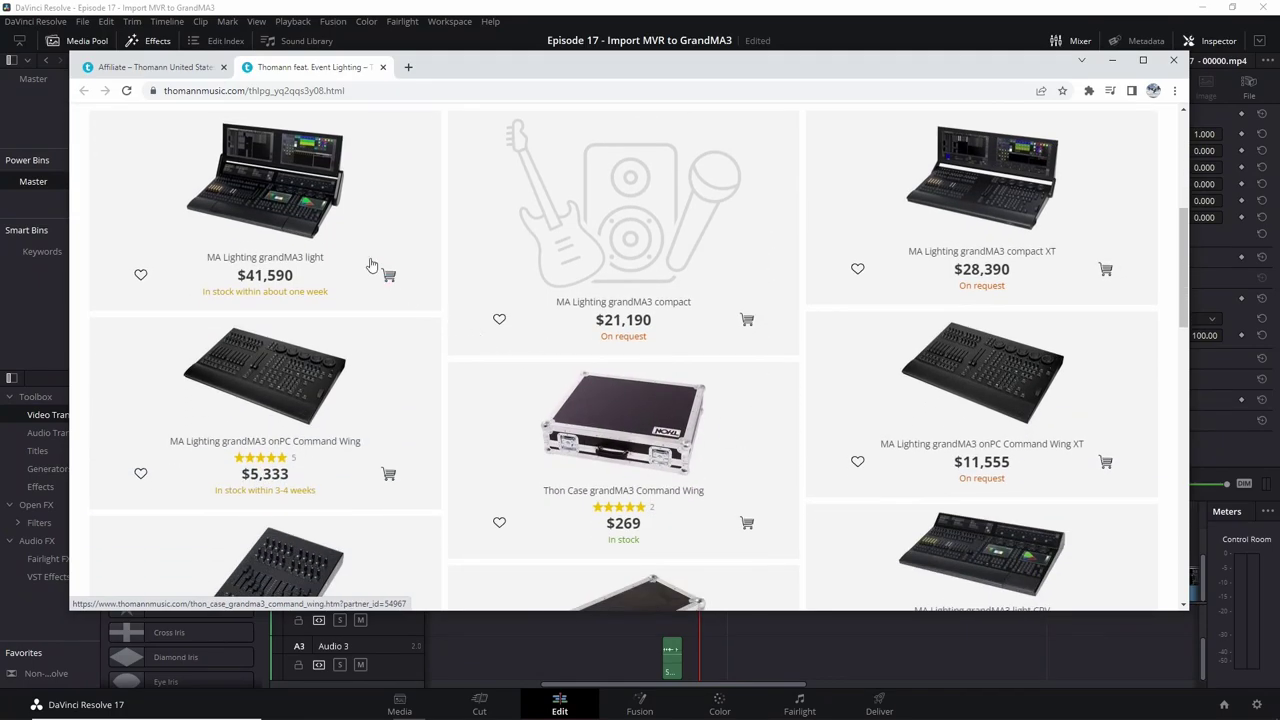
scroll(323, 266, up, 1)
click(318, 297)
scroll(637, 383, down, 1)
scroll(637, 383, down, 5)
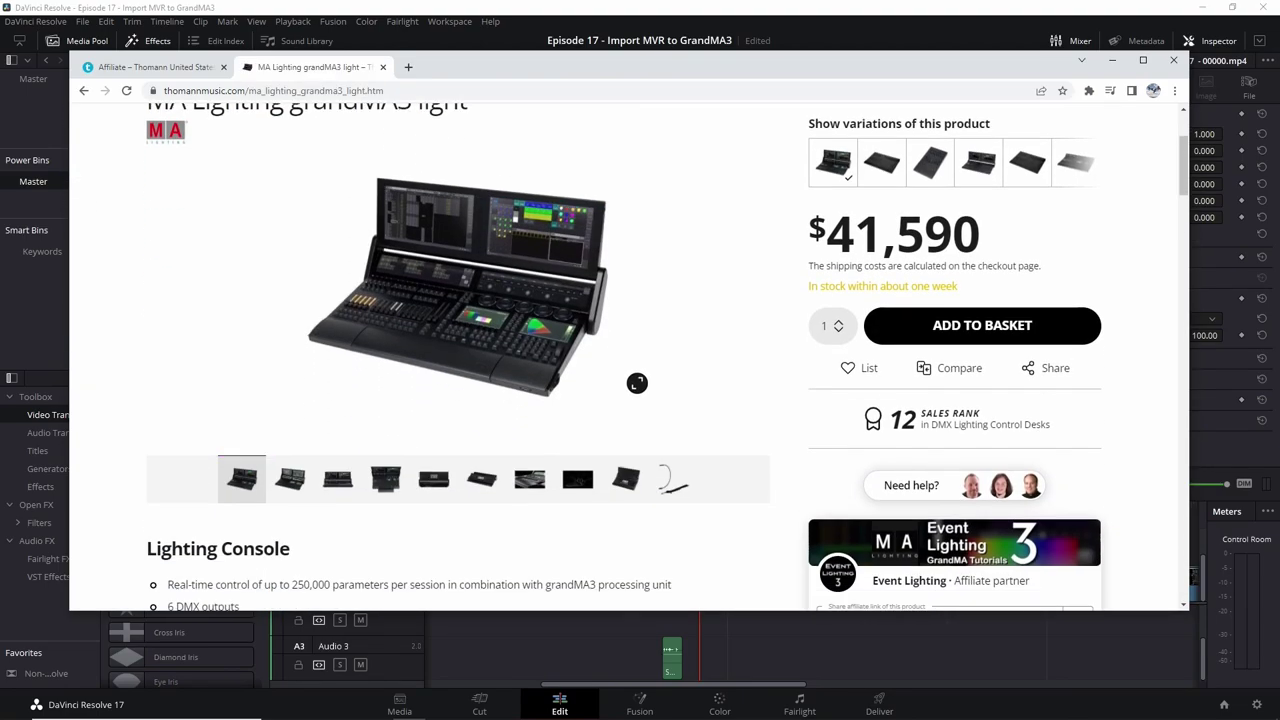
scroll(638, 380, down, 3)
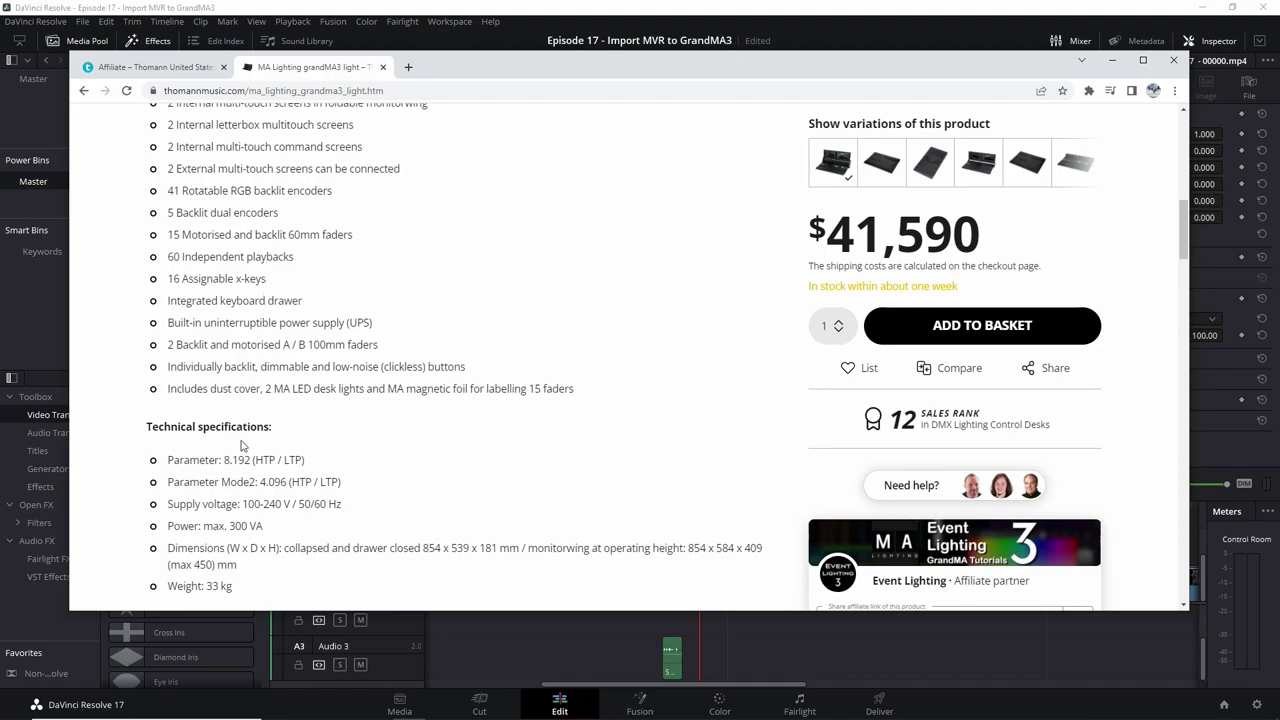
scroll(246, 487, up, 1)
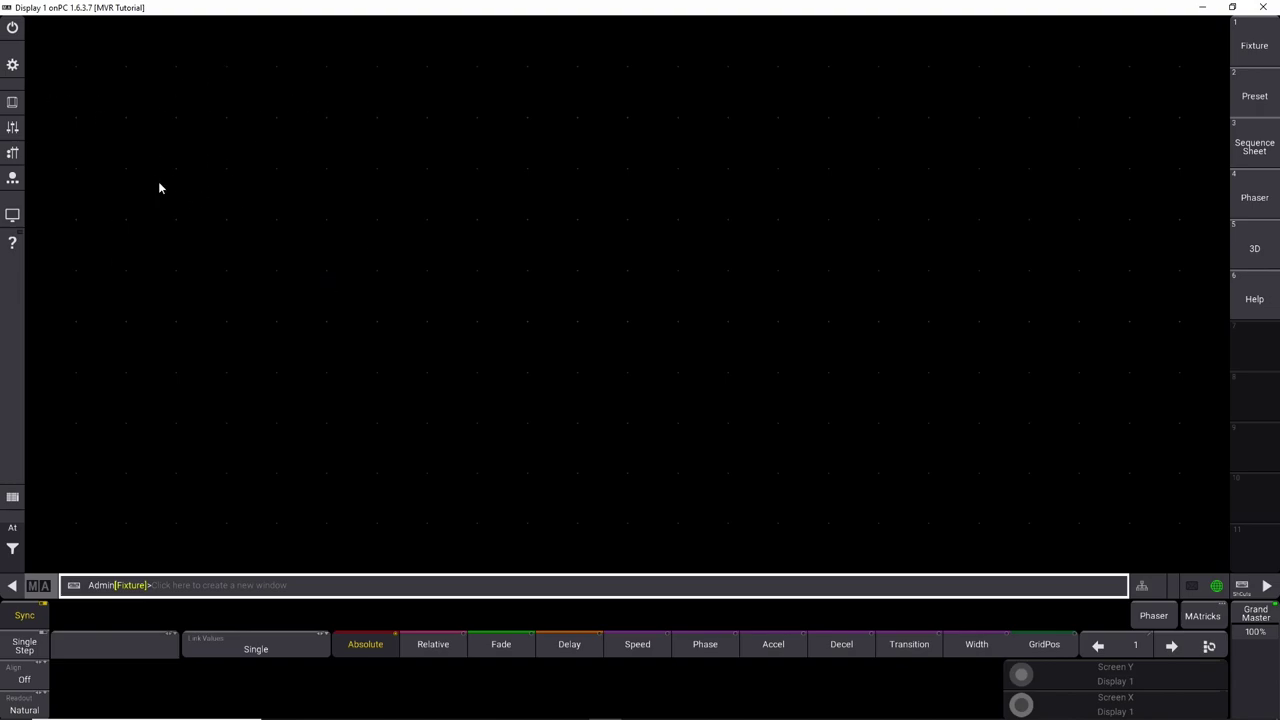
In grandMA3 onPC, open the patch, dismiss the new fixture dialog and load Test Show v1.mvr from the GMA2 drive for MVR import.
click(10, 66)
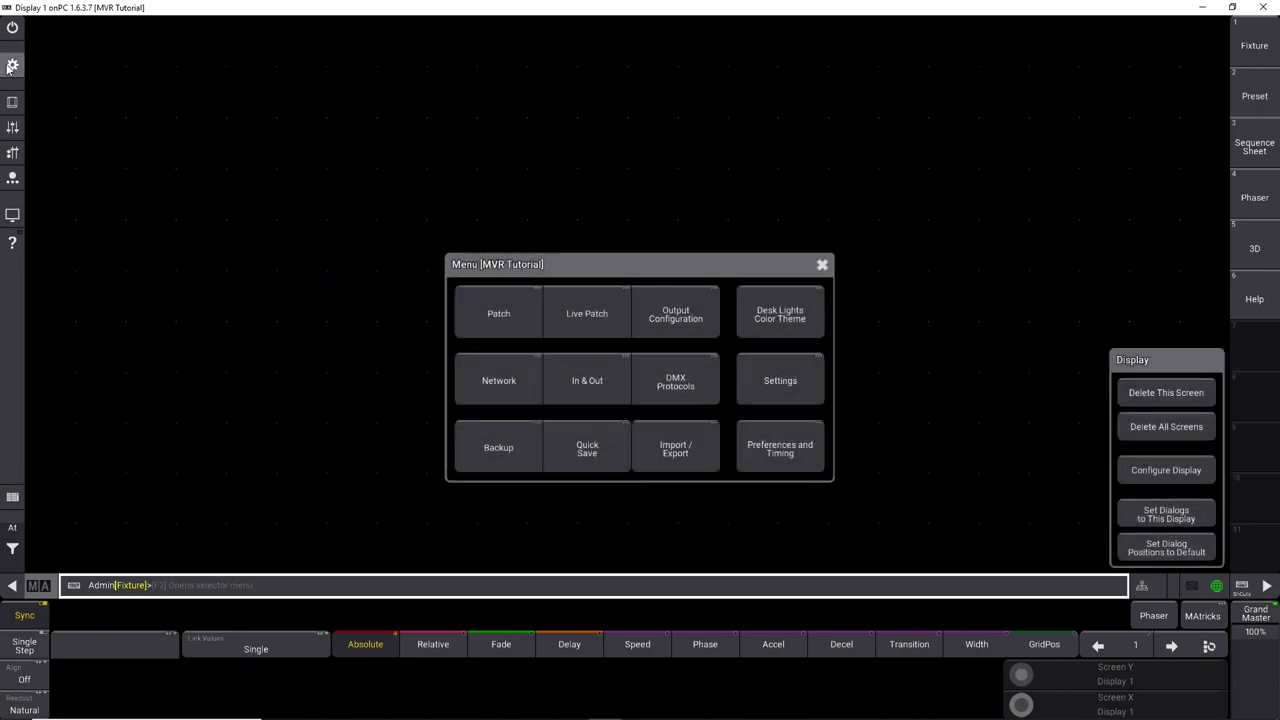
click(488, 314)
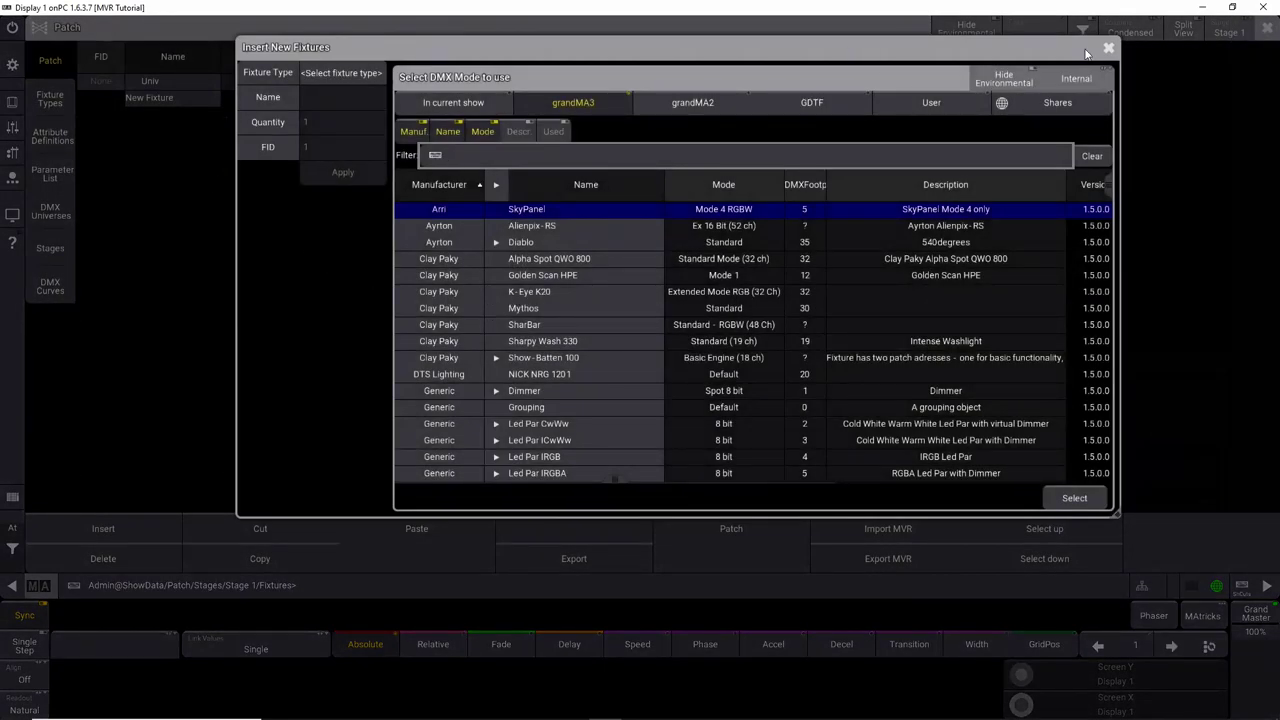
click(1108, 47)
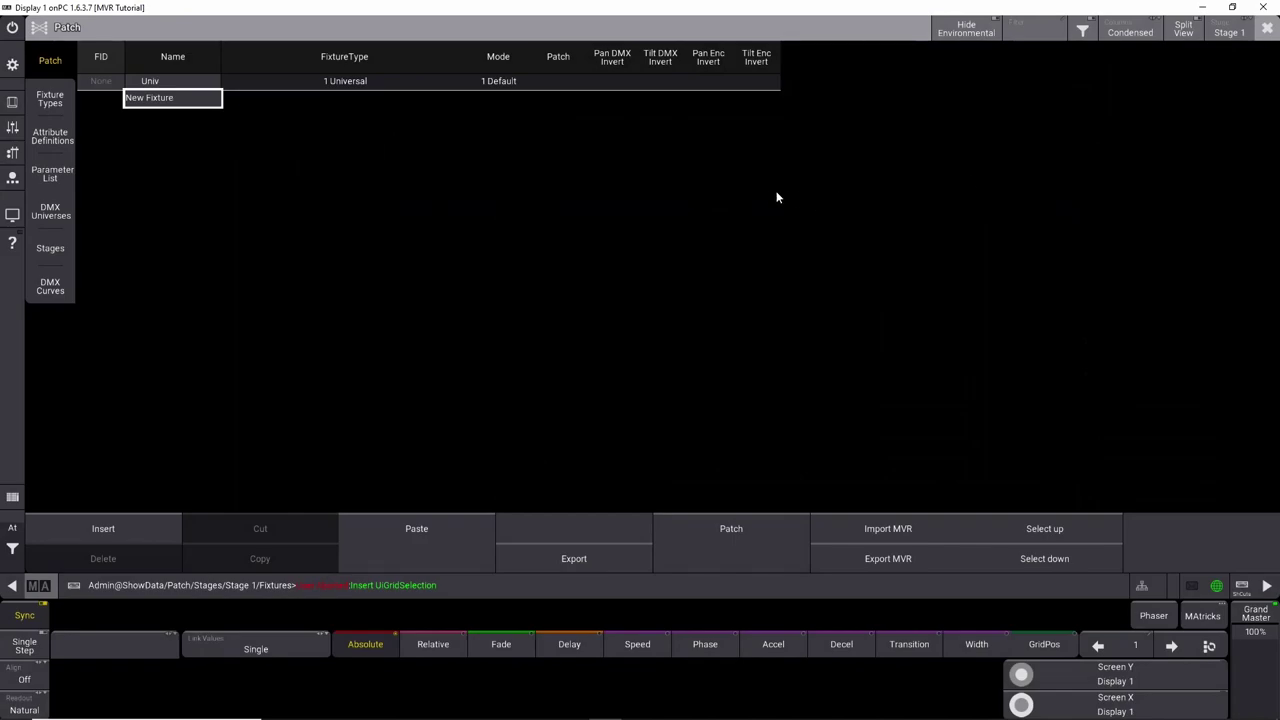
click(928, 528)
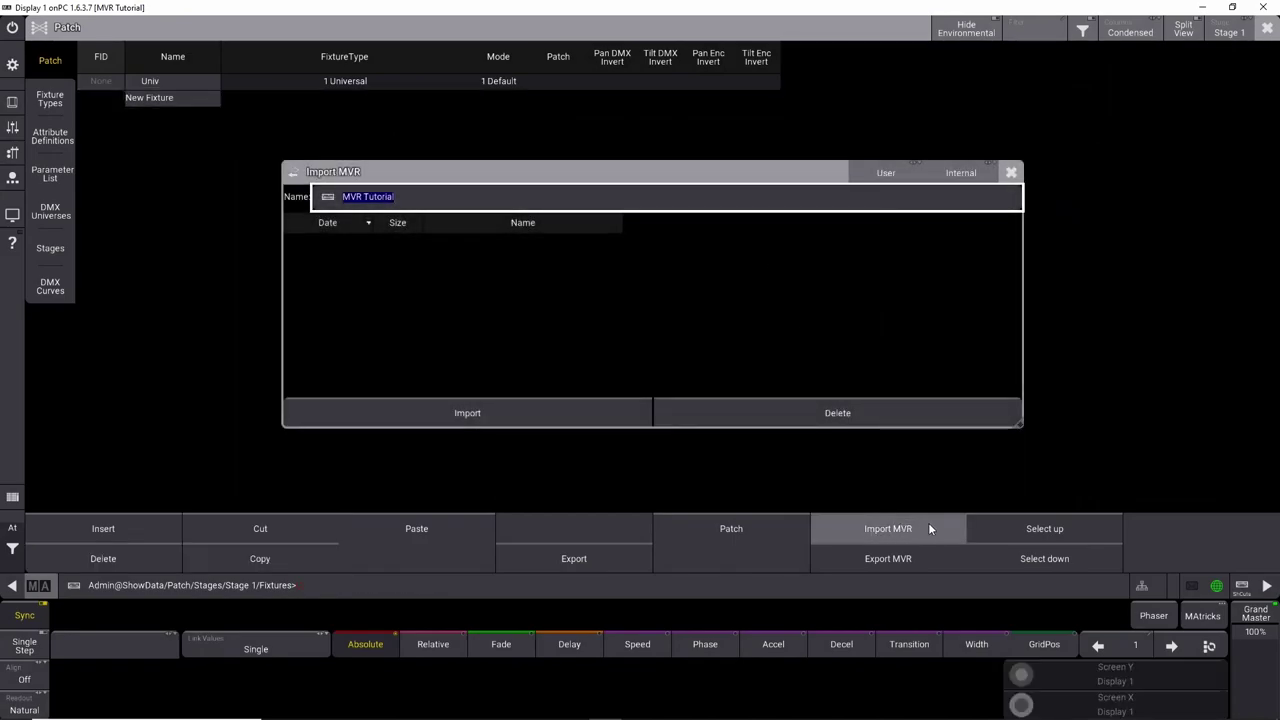
click(966, 175)
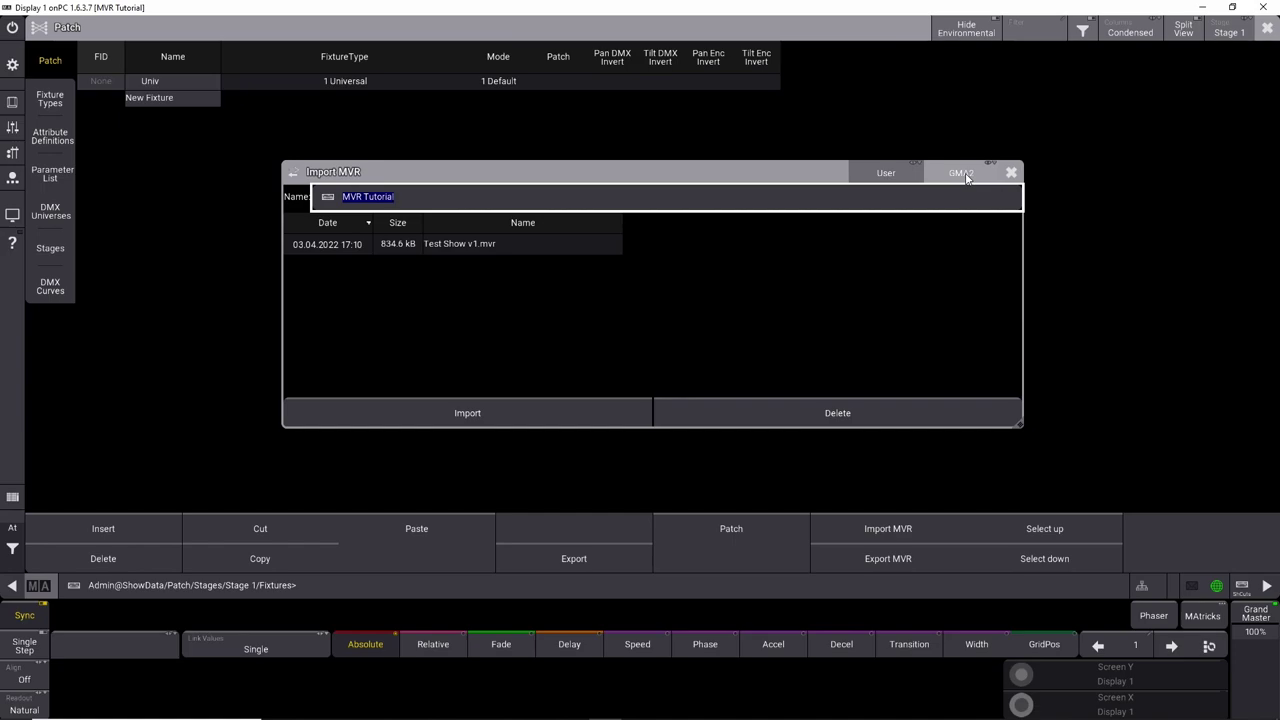
click(453, 246)
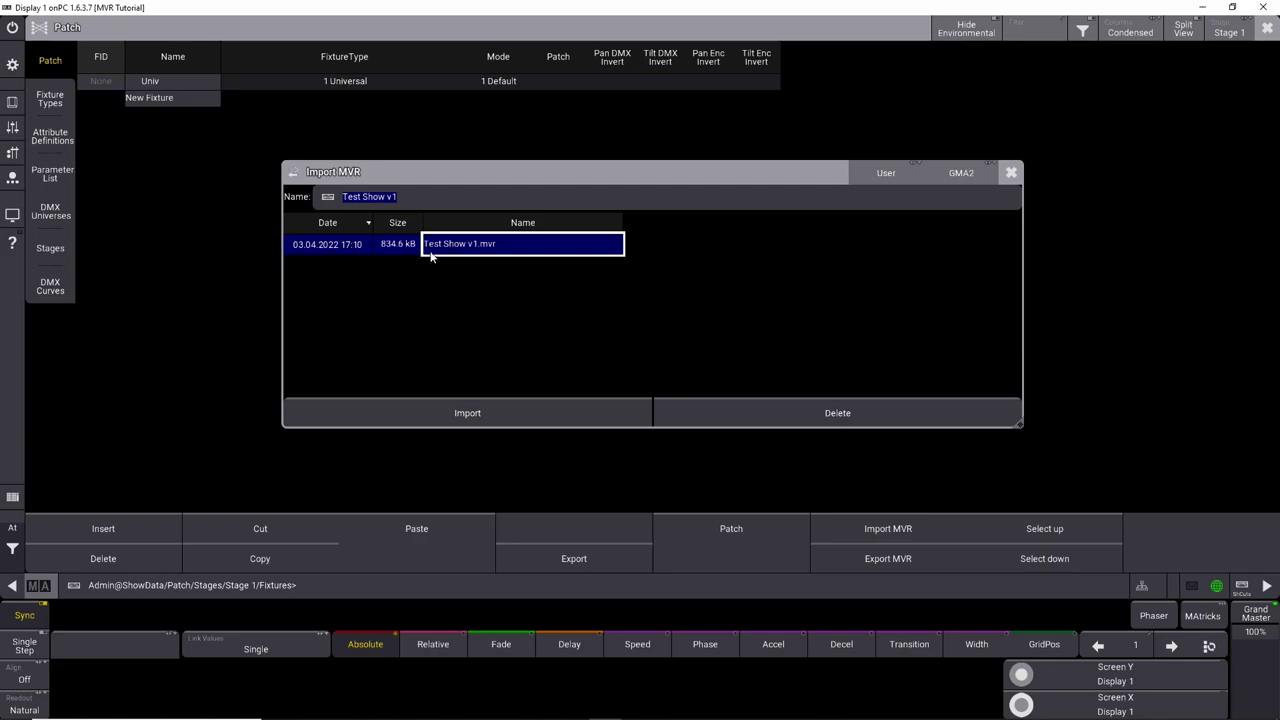
click(477, 414)
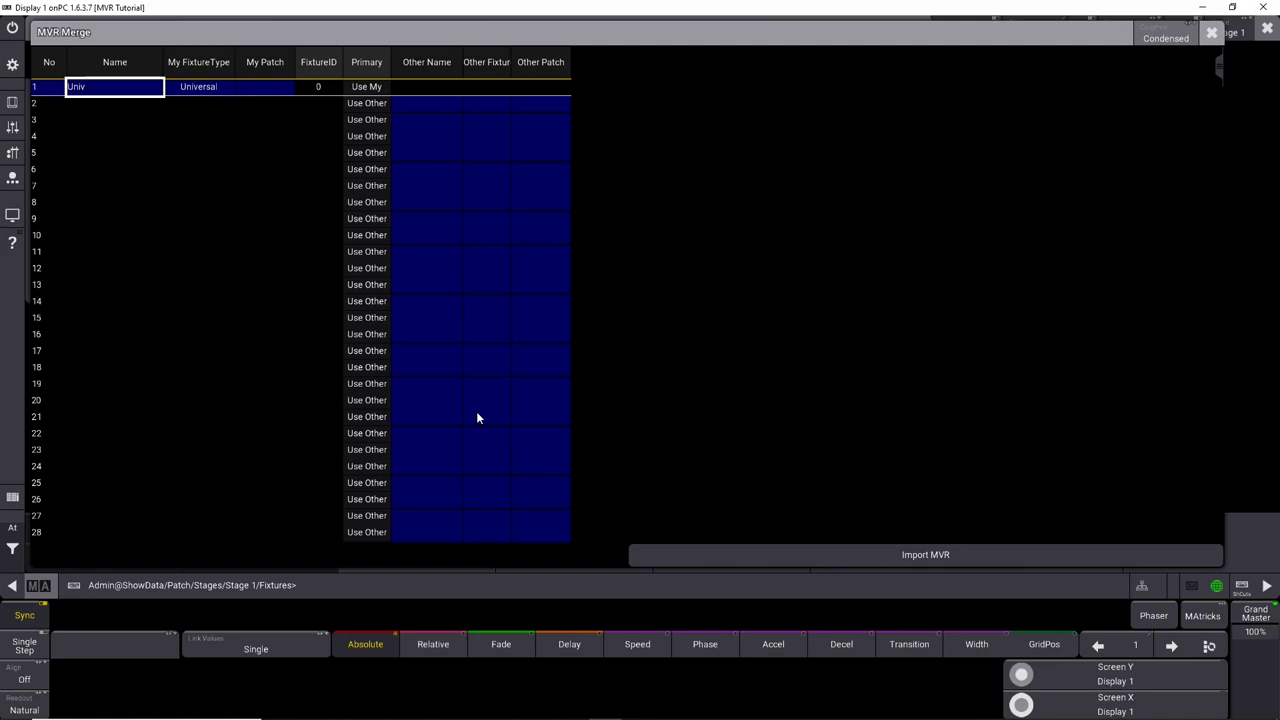
Go through the first rows of the MVR merge list and import the rig into the Stage 1 patch.
key(Down)
key(Down)
key(Down)
key(Down)
key(Down)
key(Down)
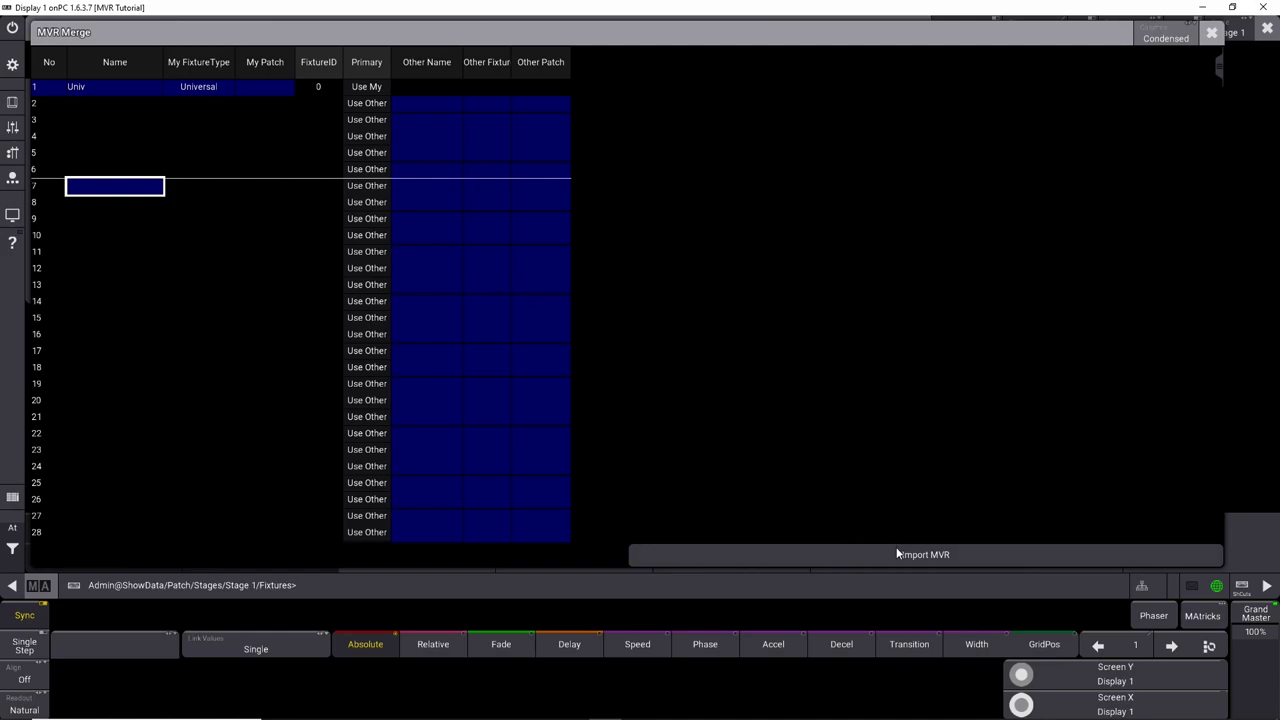
click(921, 557)
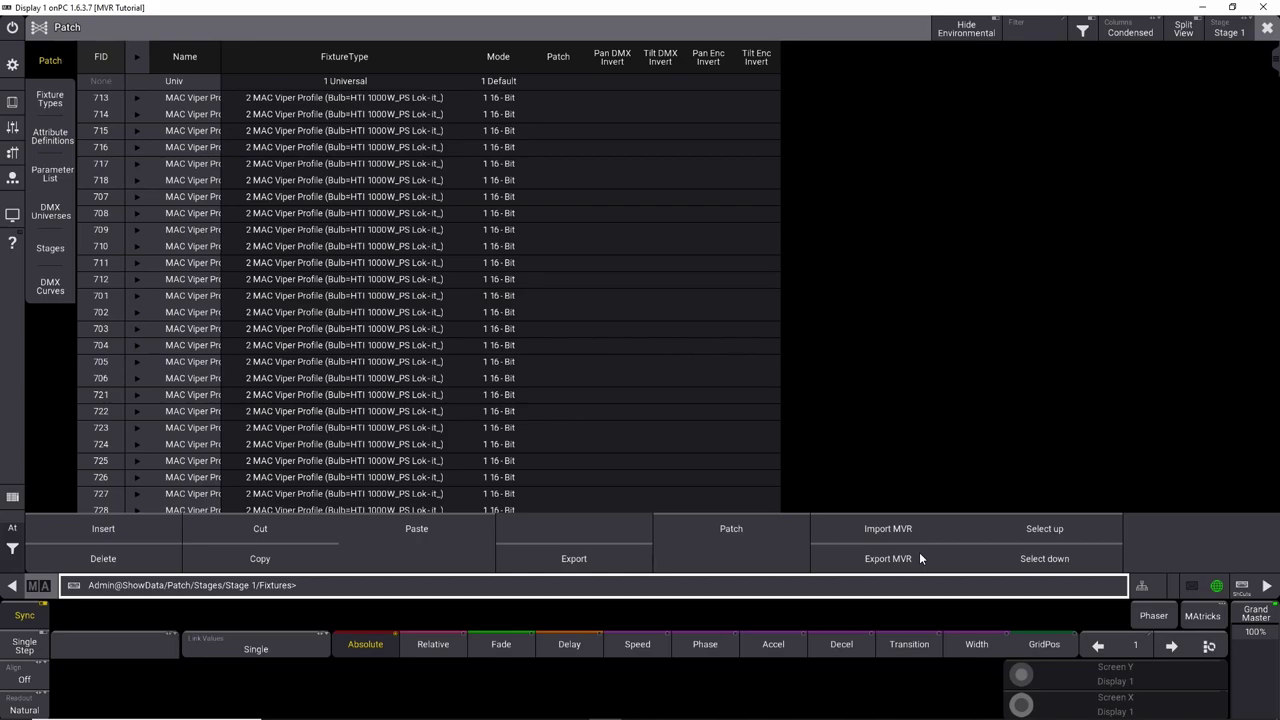
Examine the imported fixtures, pipes, trusses and risers in the patch list together with their fixture IDs.
scroll(307, 275, down, 10)
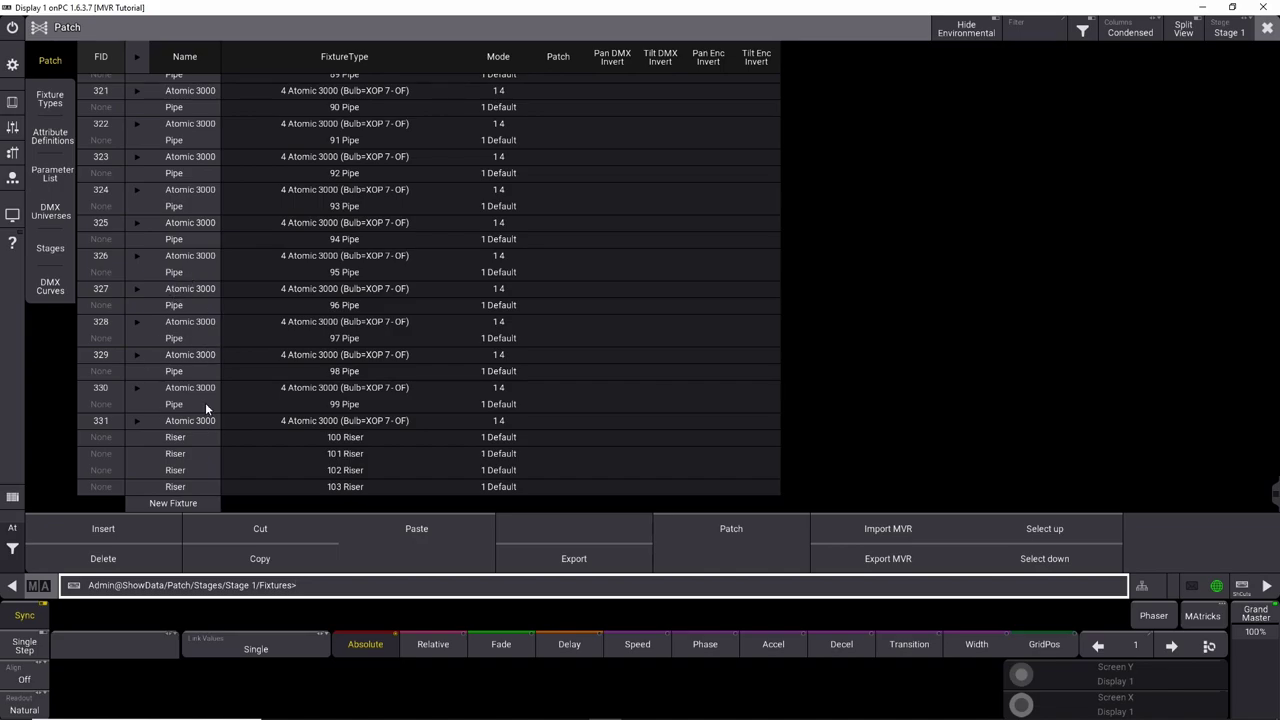
scroll(205, 400, up, 4)
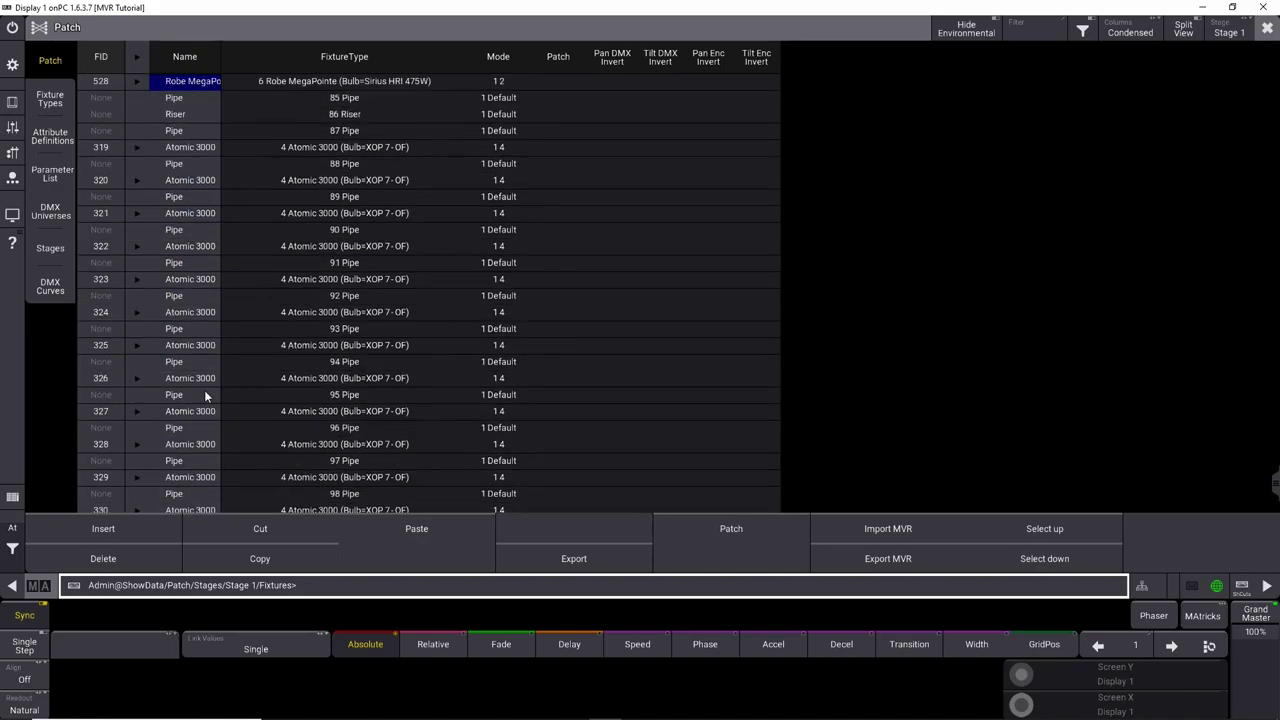
scroll(205, 397, up, 15)
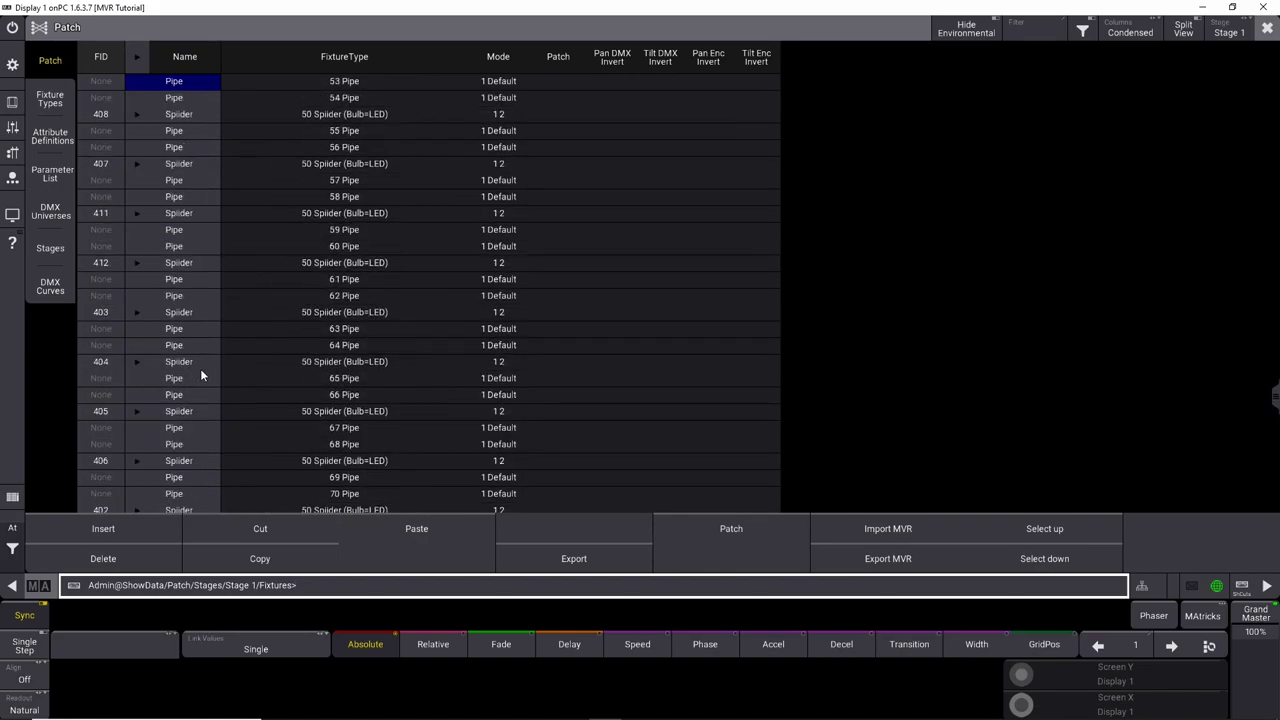
scroll(201, 375, up, 10)
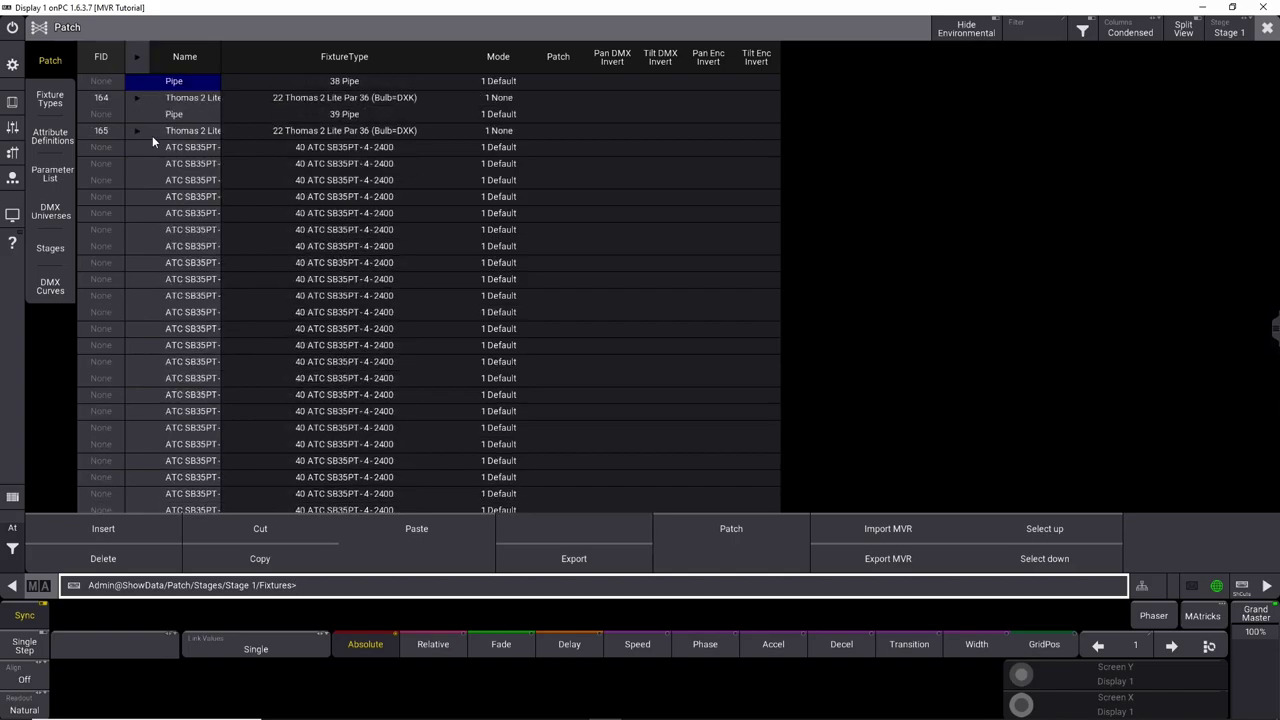
click(103, 60)
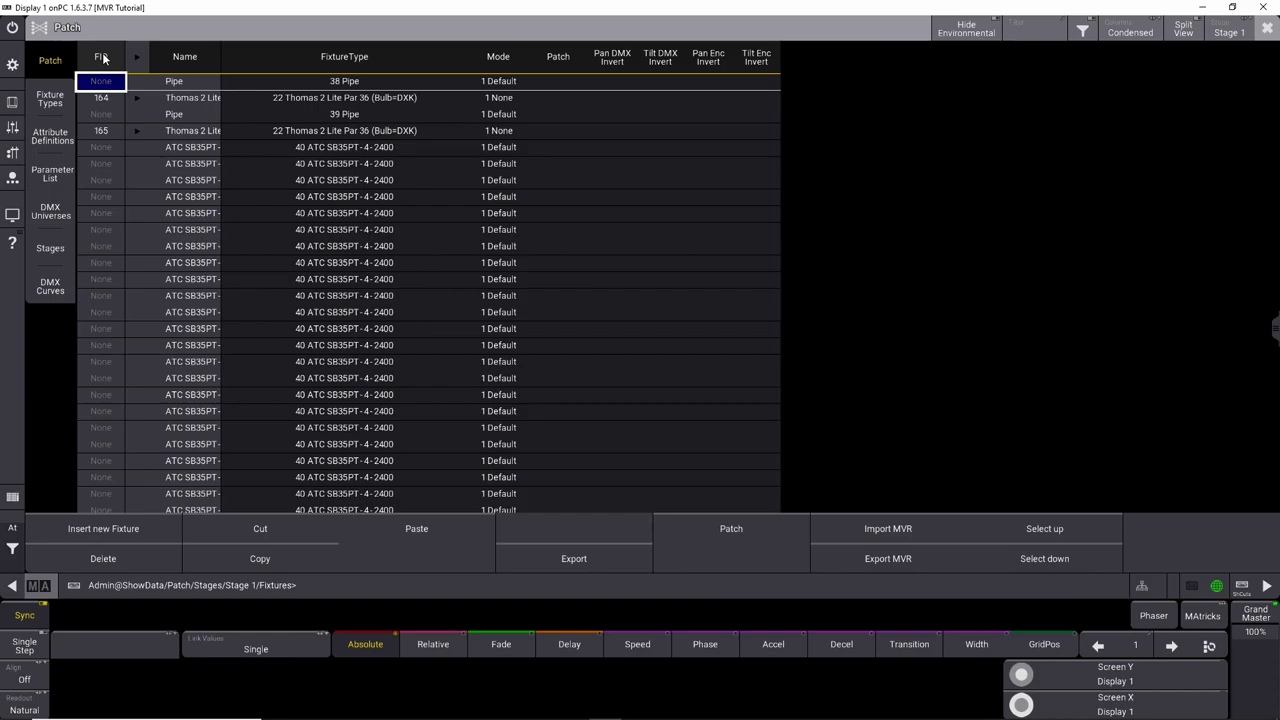
Sort the patch list by fixture ID and look through the unnumbered scenery objects down to the first numbered fixtures.
click(103, 58)
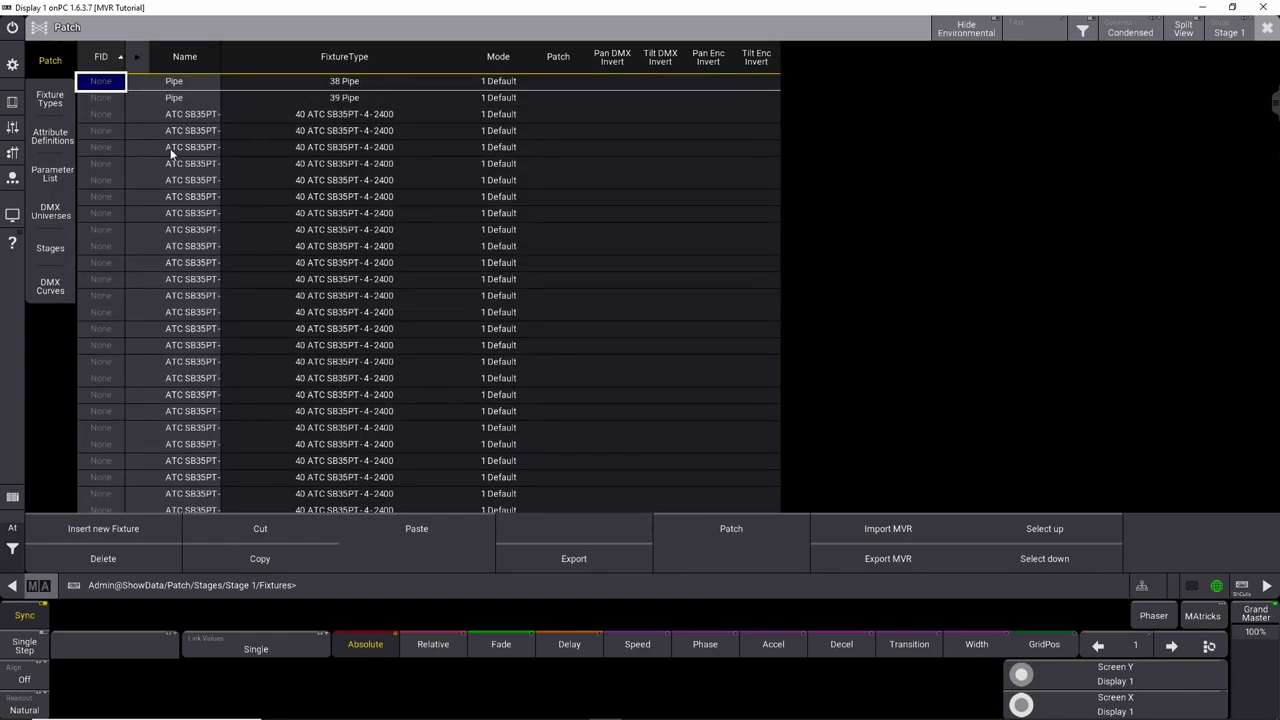
key(Down)
key(Down)
key(Down)
key(Down)
key(Down)
key(Down)
key(Down)
key(Down)
key(Down)
key(Down)
key(Down)
key(Down)
key(Down)
key(Down)
key(Down)
key(Down)
key(Down)
key(Down)
key(Down)
key(Down)
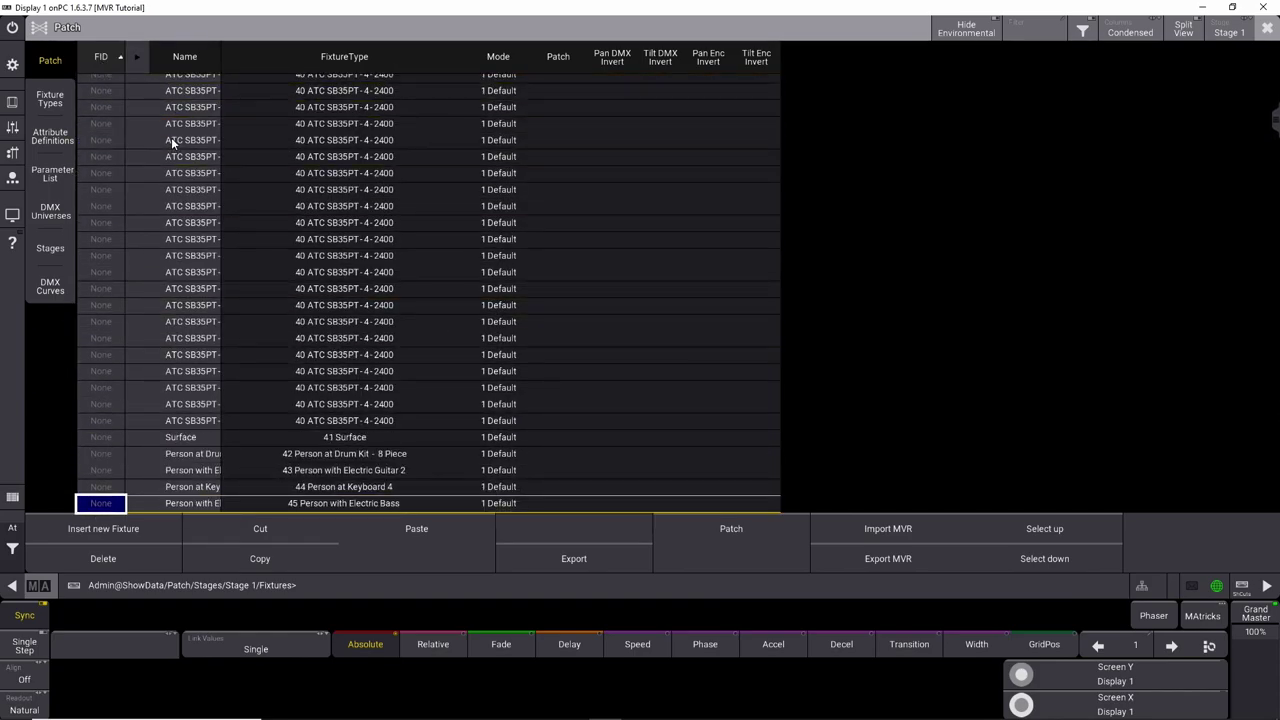
key(Down)
key(Down)
key(Down)
key(Down)
key(Down)
key(Down)
key(Down)
key(Down)
key(Down)
key(Down)
key(Down)
key(Down)
key(Down)
key(Down)
key(Down)
key(Down)
key(Down)
key(Down)
key(Down)
key(Down)
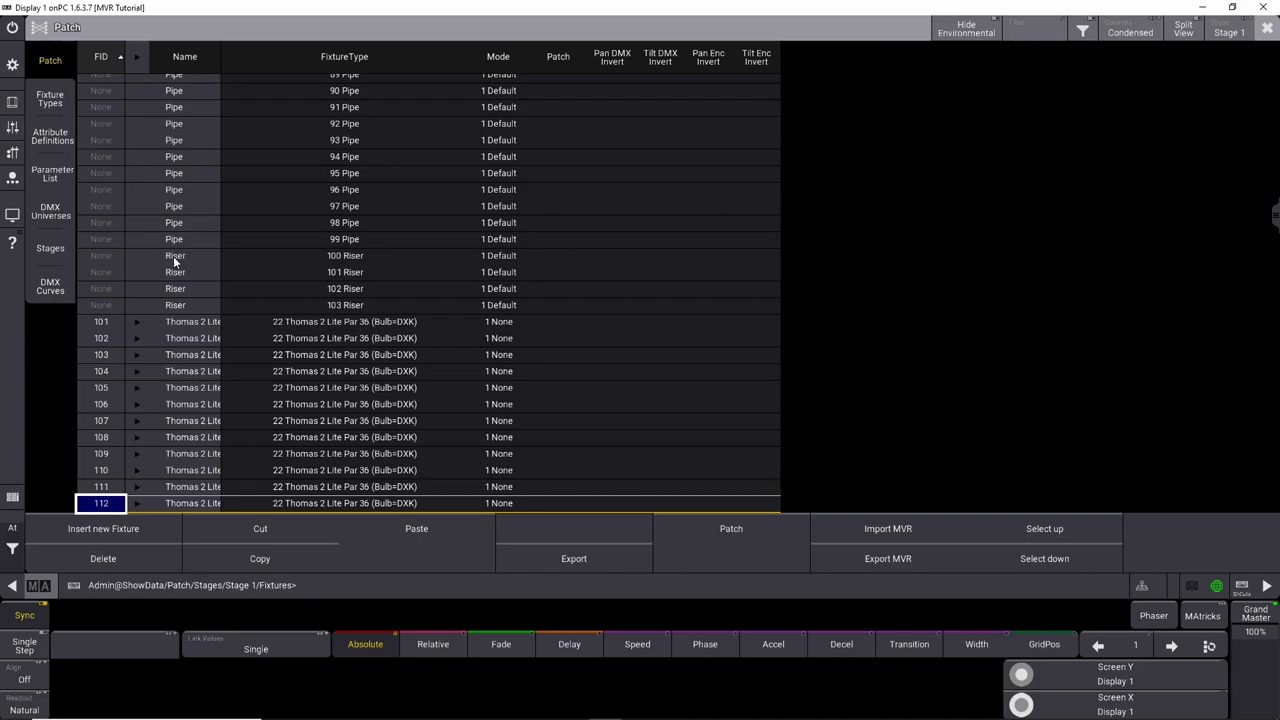
key(Up)
key(Up)
key(Up)
key(Up)
key(Up)
key(Up)
key(Up)
key(Up)
key(Up)
key(Up)
key(Up)
key(Up)
key(Up)
key(Up)
key(Up)
key(Up)
key(Up)
key(Up)
key(Up)
key(Up)
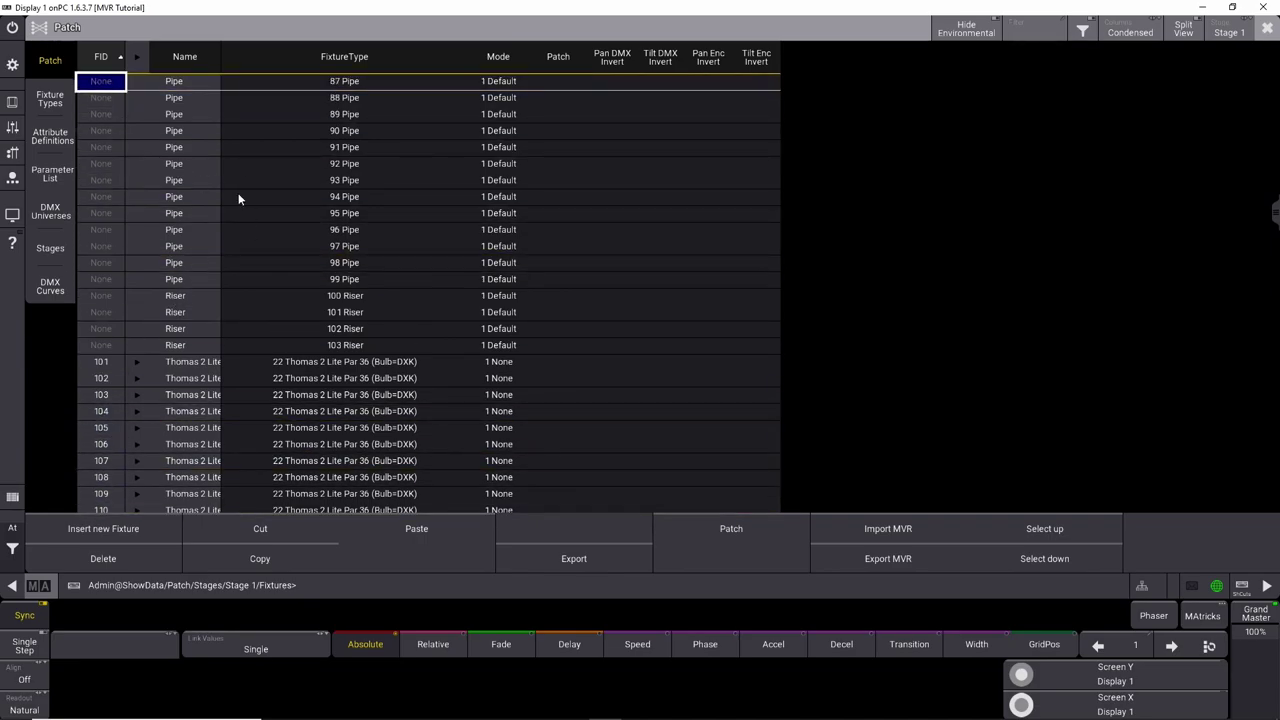
key(Down)
key(Down)
key(Down)
key(Down)
key(Down)
key(Down)
key(Down)
key(Down)
key(Down)
key(Down)
key(Down)
key(Down)
key(Down)
key(Down)
key(Down)
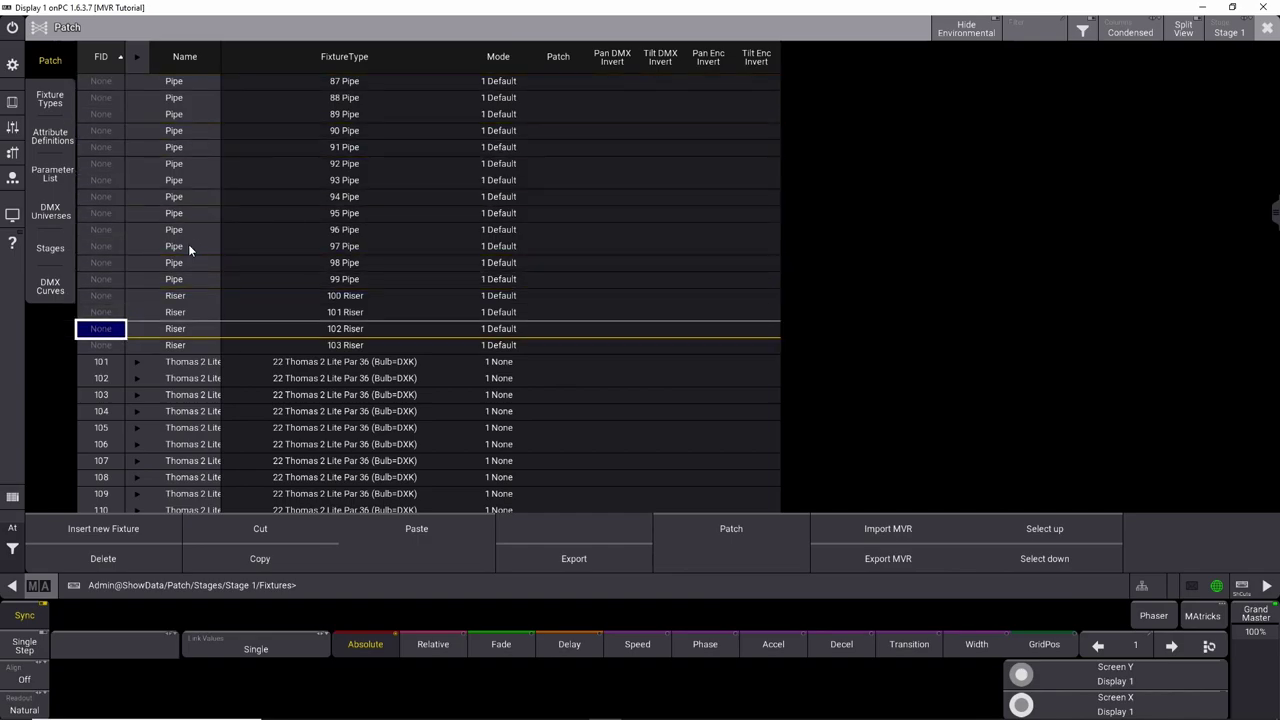
Insert 10 Generic Grouping fixtures from the grandMA3 library into the patch, filtering the fixture types by "grou".
click(143, 526)
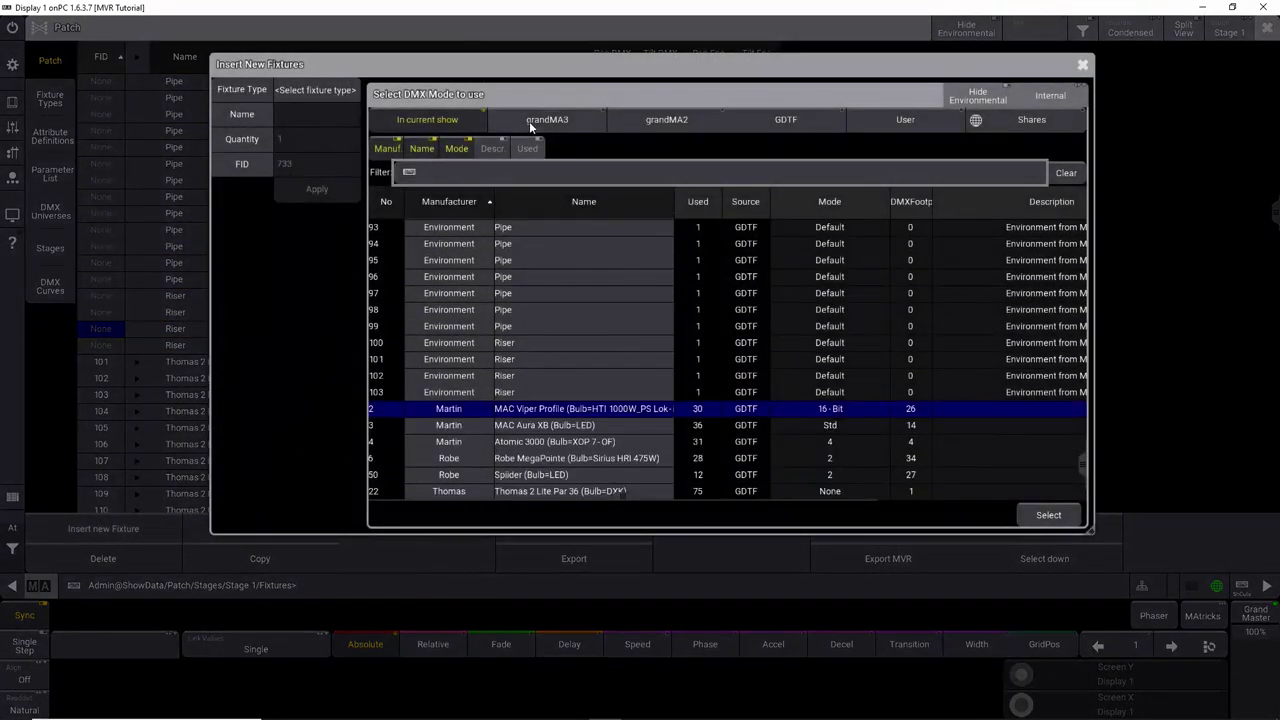
click(529, 121)
click(516, 168)
text(g)
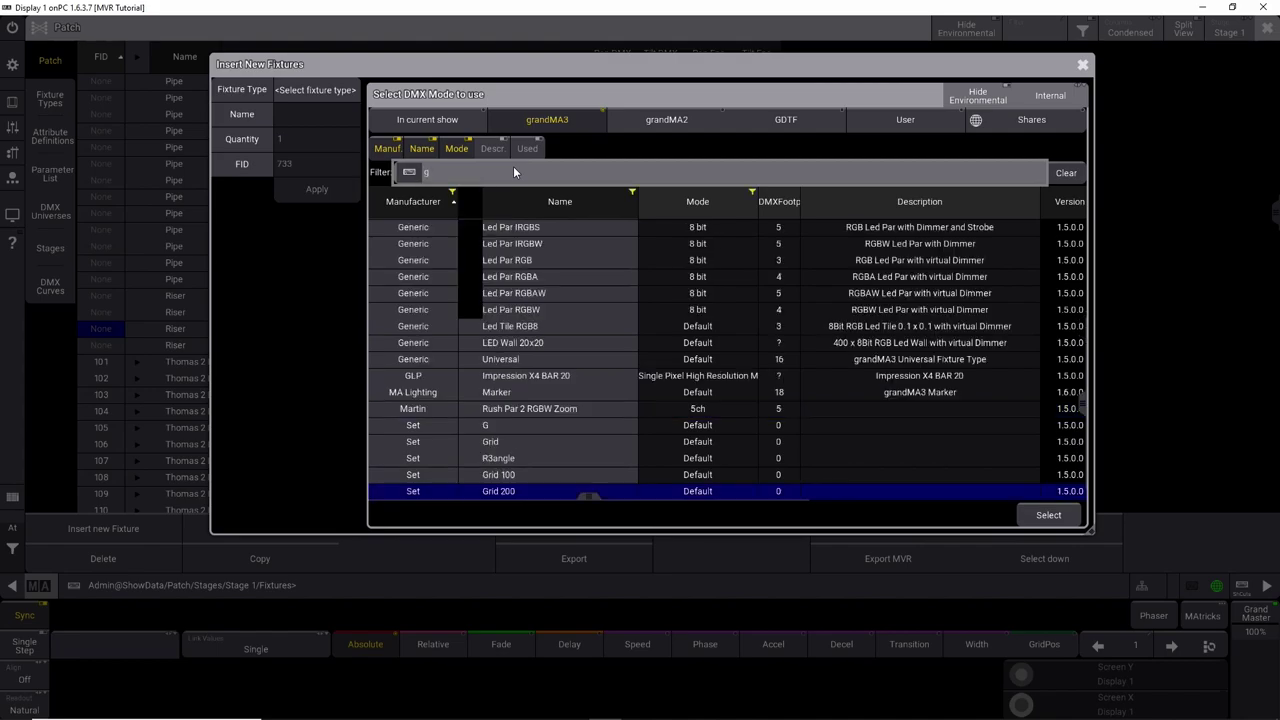
text(rou)
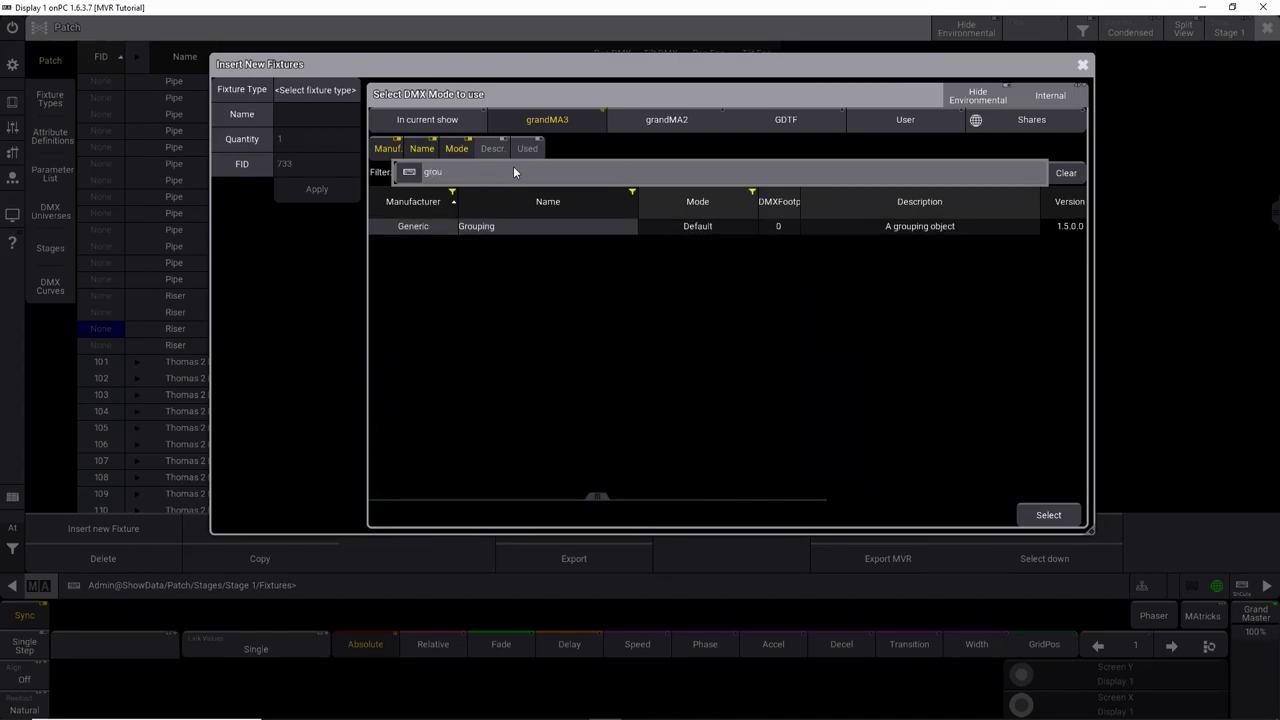
click(509, 229)
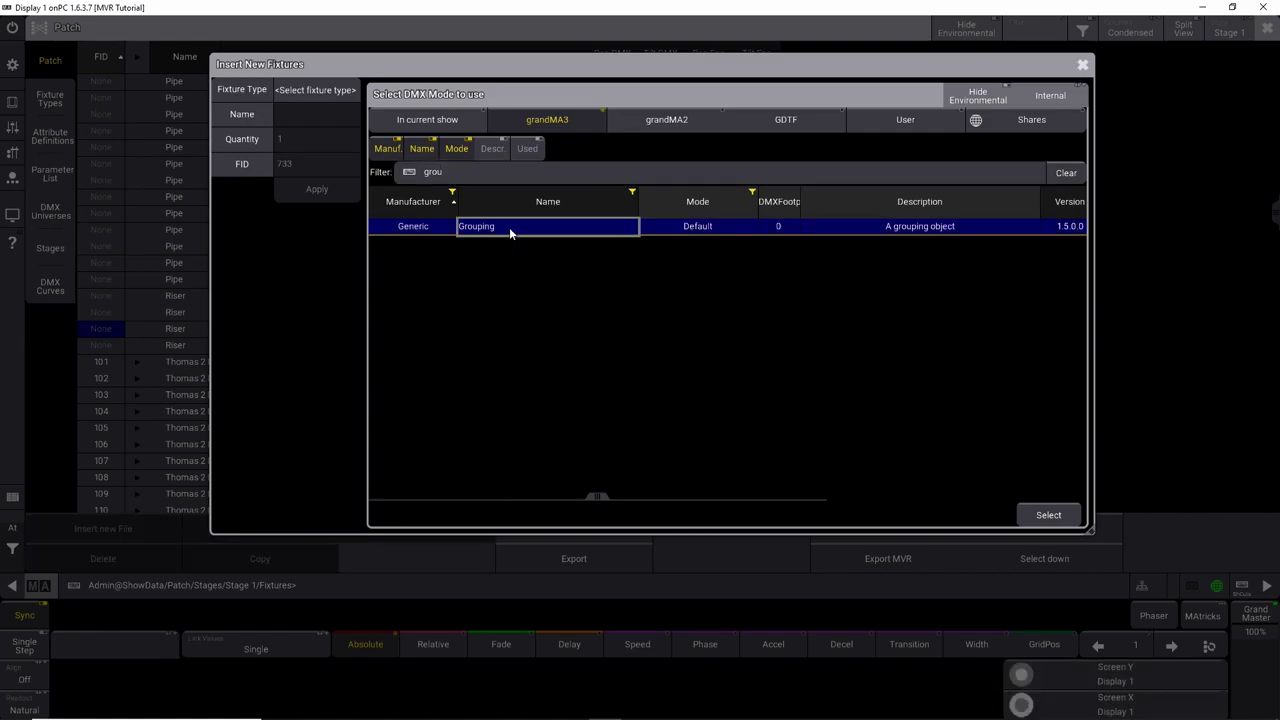
click(1049, 515)
click(311, 141)
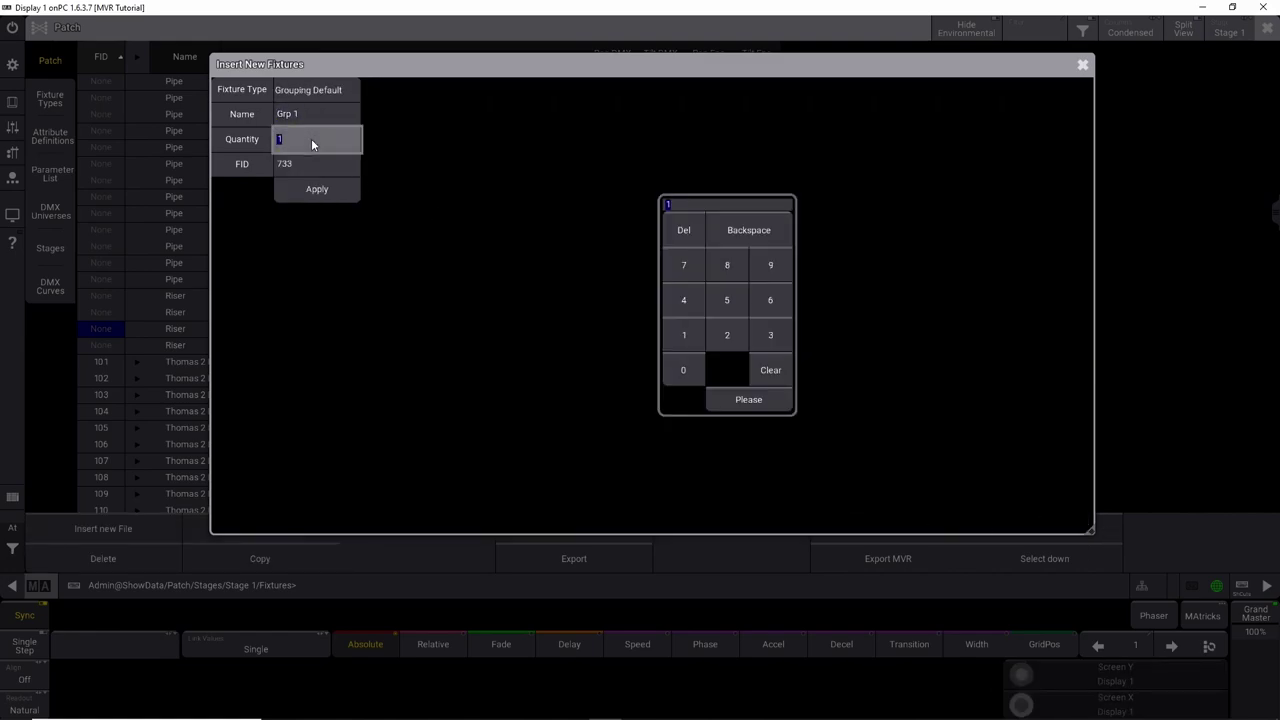
text(10)
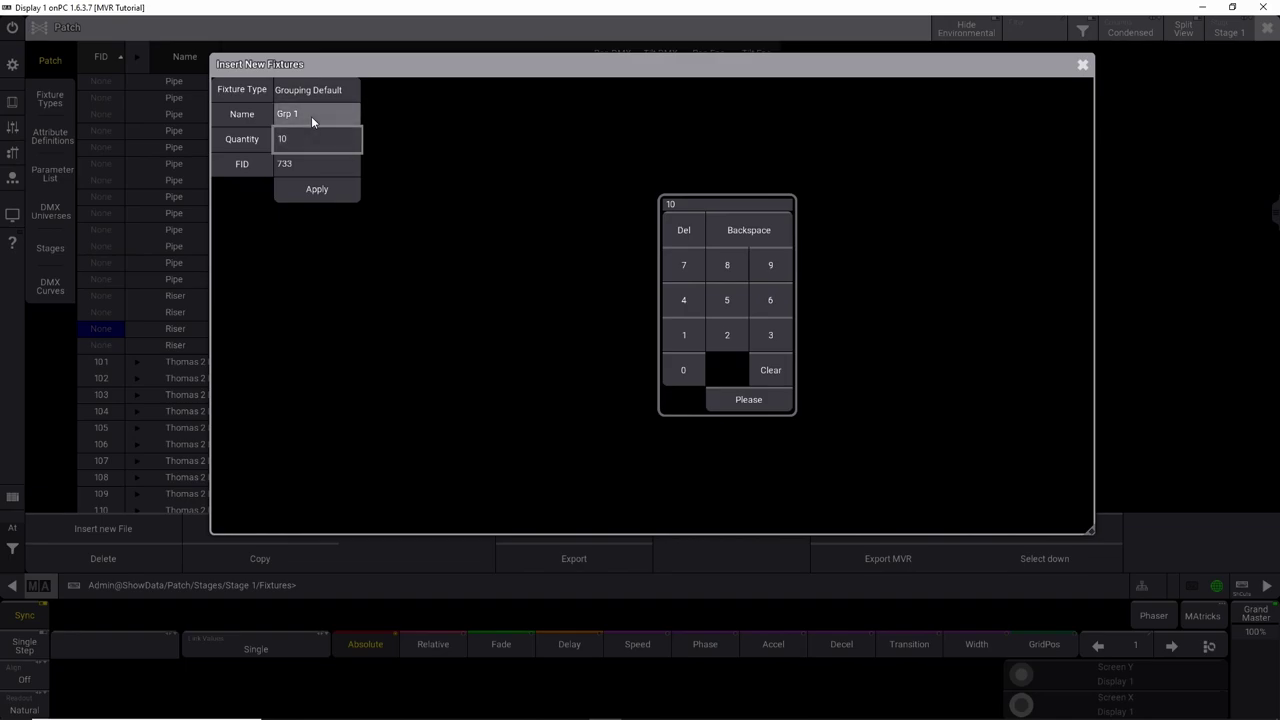
click(326, 192)
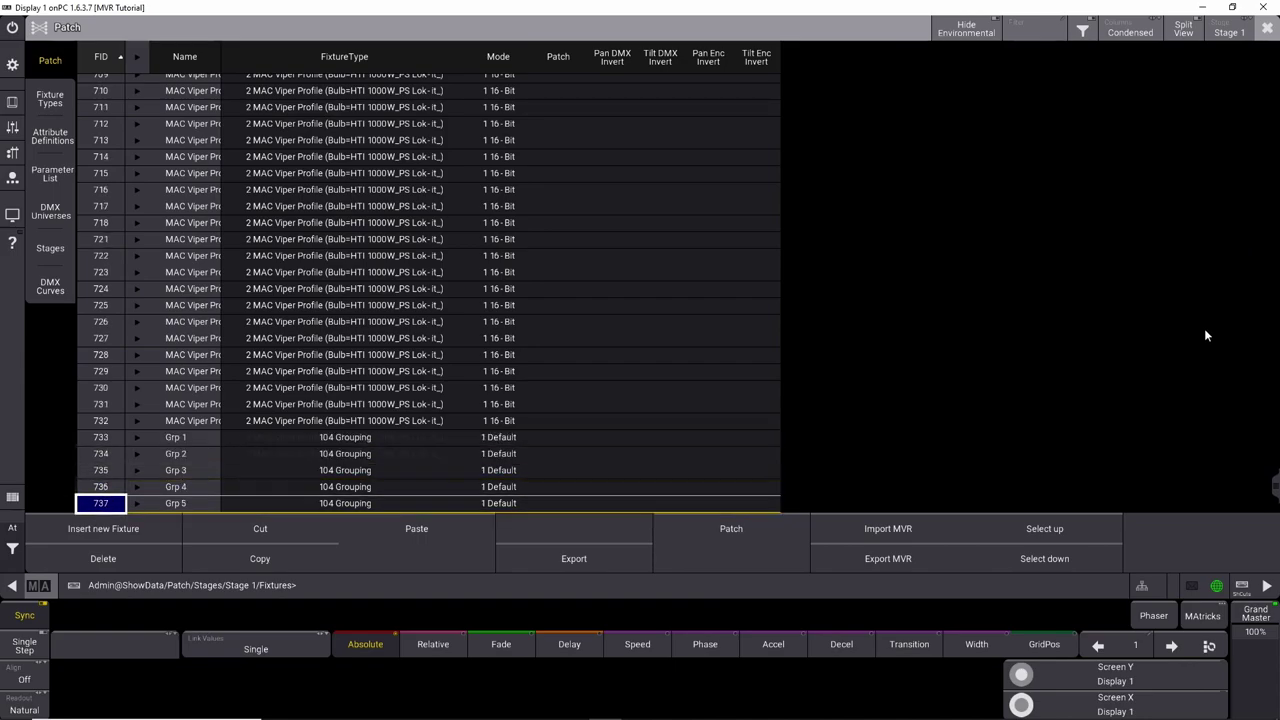
Check the new grouping objects in the patch list and go back through the numbered fixtures to the first unnumbered objects.
click(231, 371)
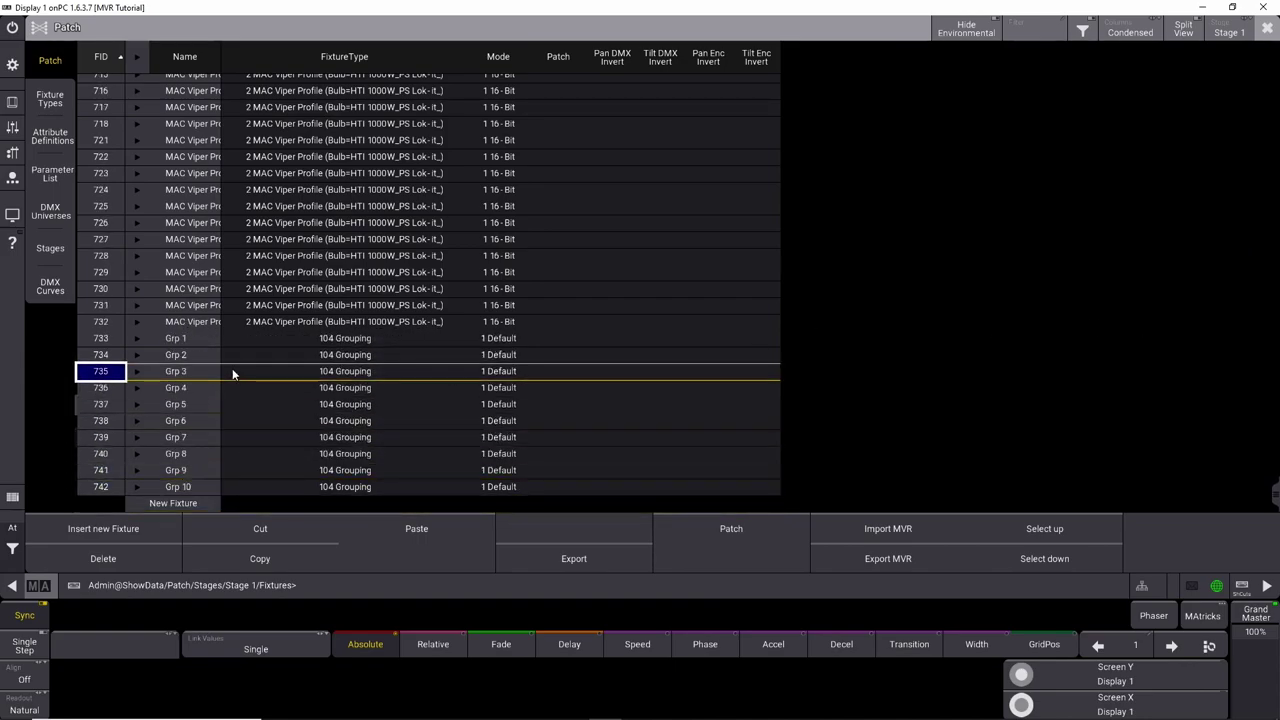
key(Up)
key(Up)
key(Up)
key(Up)
key(Up)
key(Up)
key(Up)
key(Up)
key(Up)
key(Up)
key(Up)
key(Up)
key(Up)
key(Up)
key(Up)
key(Up)
key(Up)
key(Up)
key(Up)
key(Up)
key(Up)
key(Up)
key(Up)
key(Up)
key(Up)
key(Up)
key(Up)
key(Up)
key(Up)
key(Up)
key(Up)
key(Up)
key(Up)
key(Up)
key(Up)
key(Up)
key(Up)
key(Up)
key(Up)
key(Up)
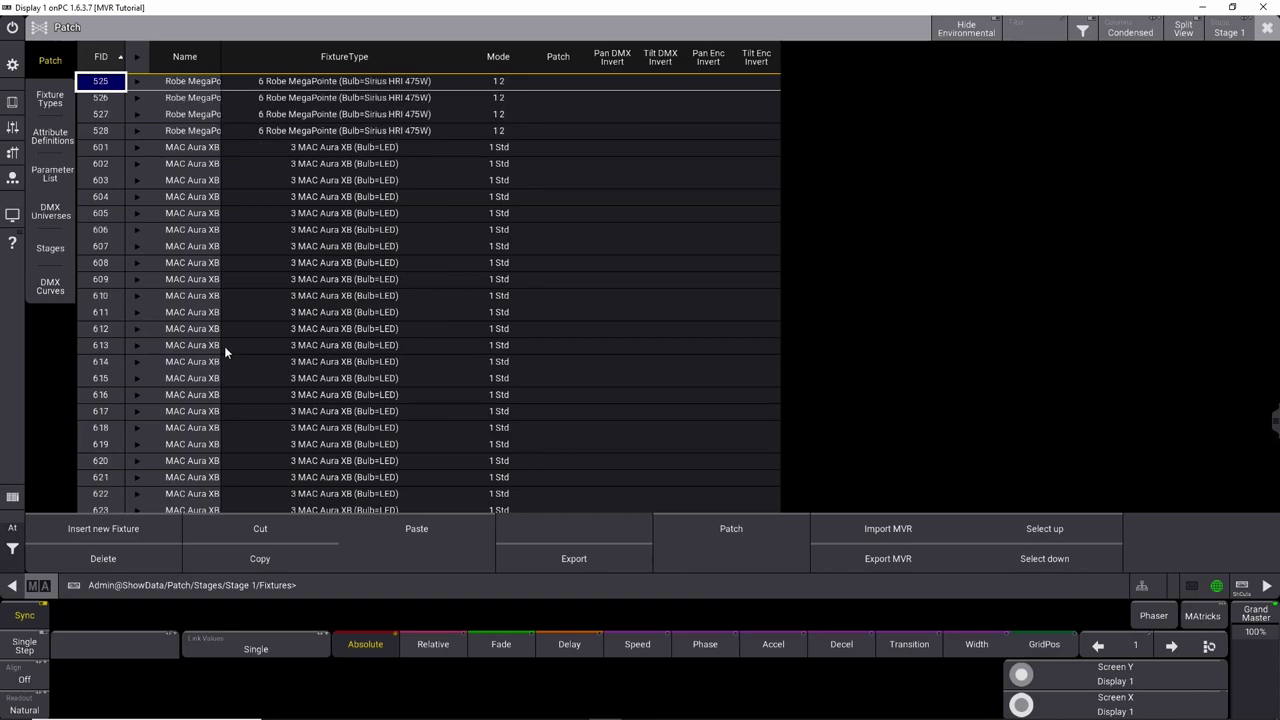
key(Up)
key(Up)
key(Up)
key(Up)
key(Up)
key(Up)
key(Up)
key(Up)
key(Up)
key(Up)
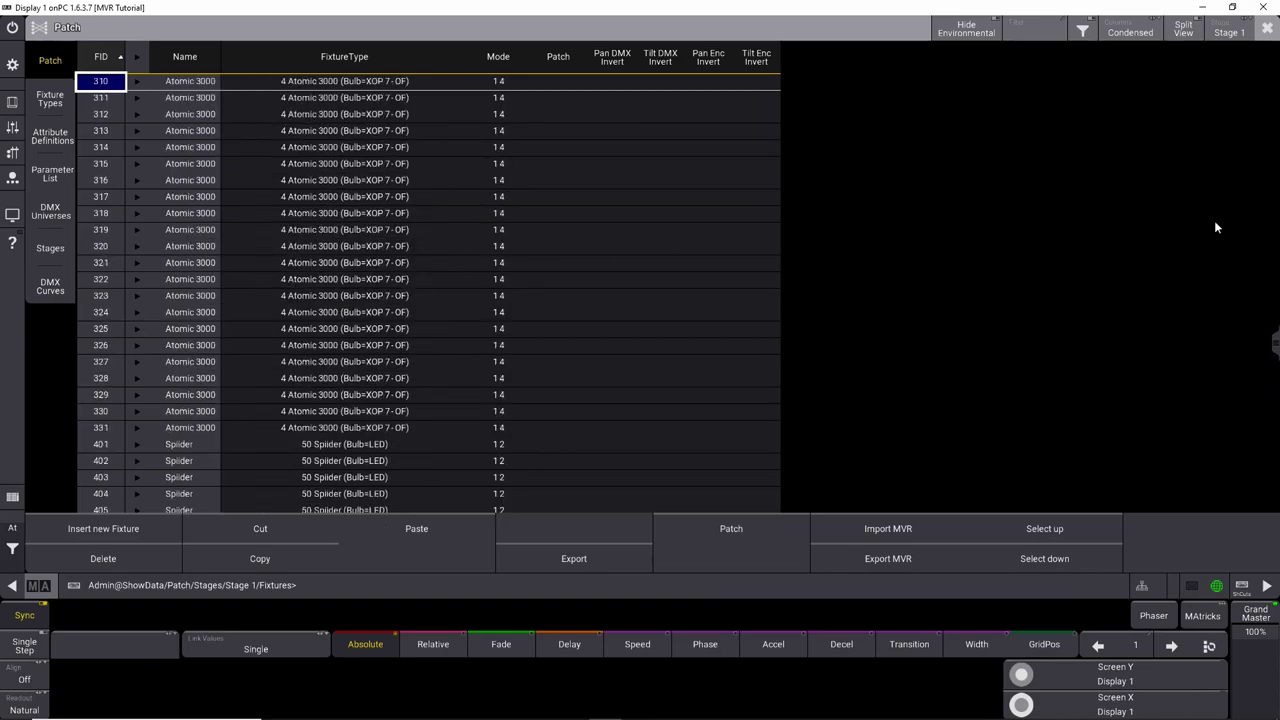
key(Up)
key(Up)
key(Up)
key(Up)
key(Up)
key(Up)
key(Up)
key(Up)
key(Up)
key(Up)
key(Up)
key(Up)
key(Up)
key(Up)
key(Up)
key(Up)
key(Up)
key(Up)
key(Up)
key(Up)
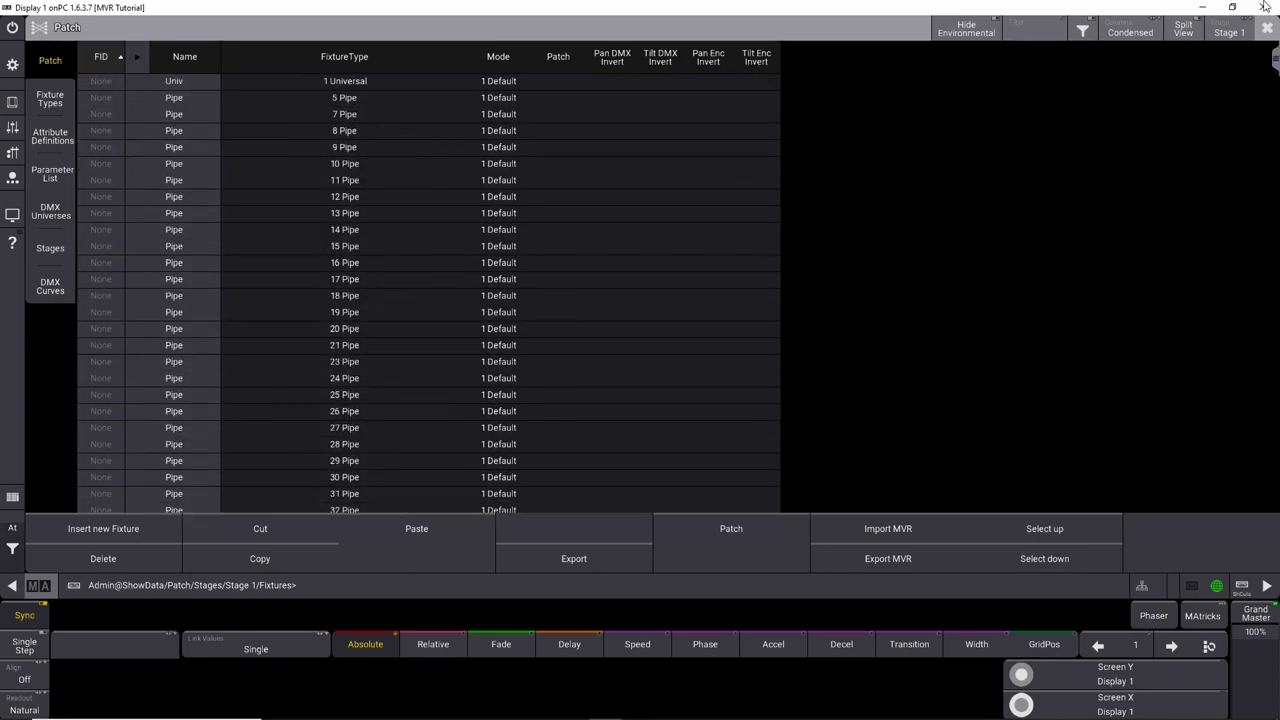
Cut all unnumbered environment objects, from the last riser back to the first pipe, out of the patch list, keeping the Universal fixture.
drag(1266, 55, 1272, 200)
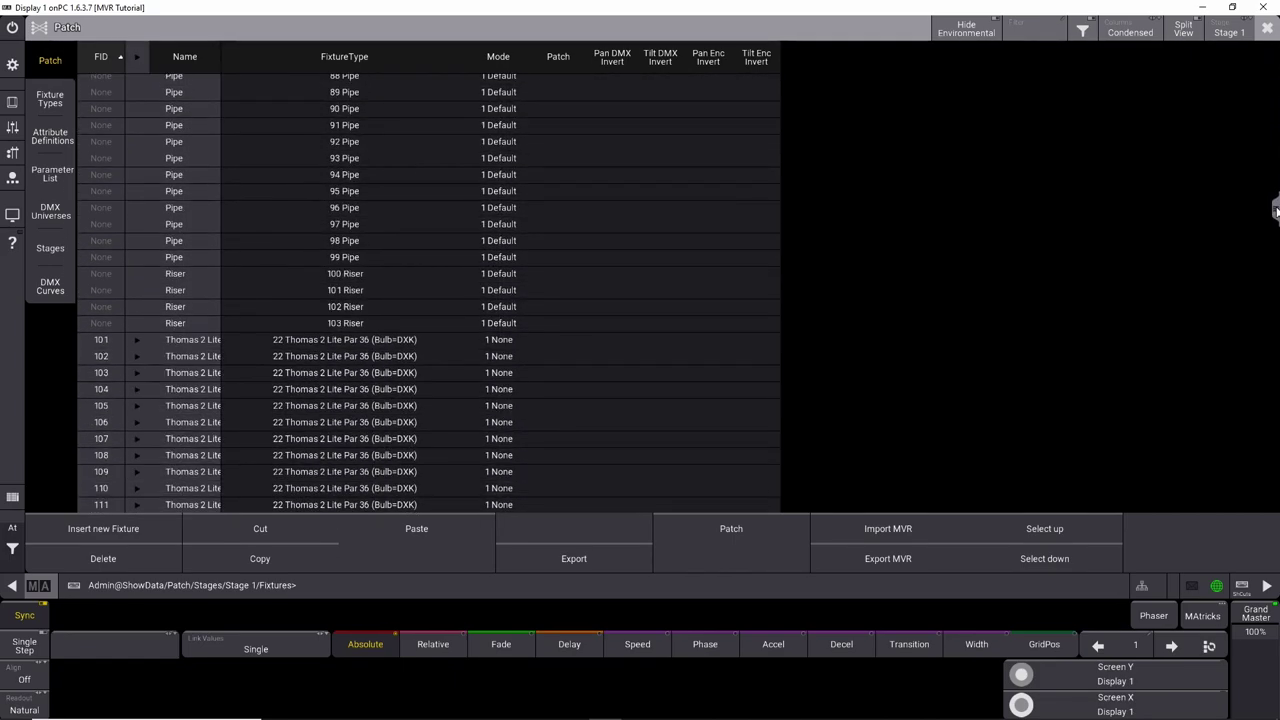
drag(180, 325, 181, 93)
click(264, 527)
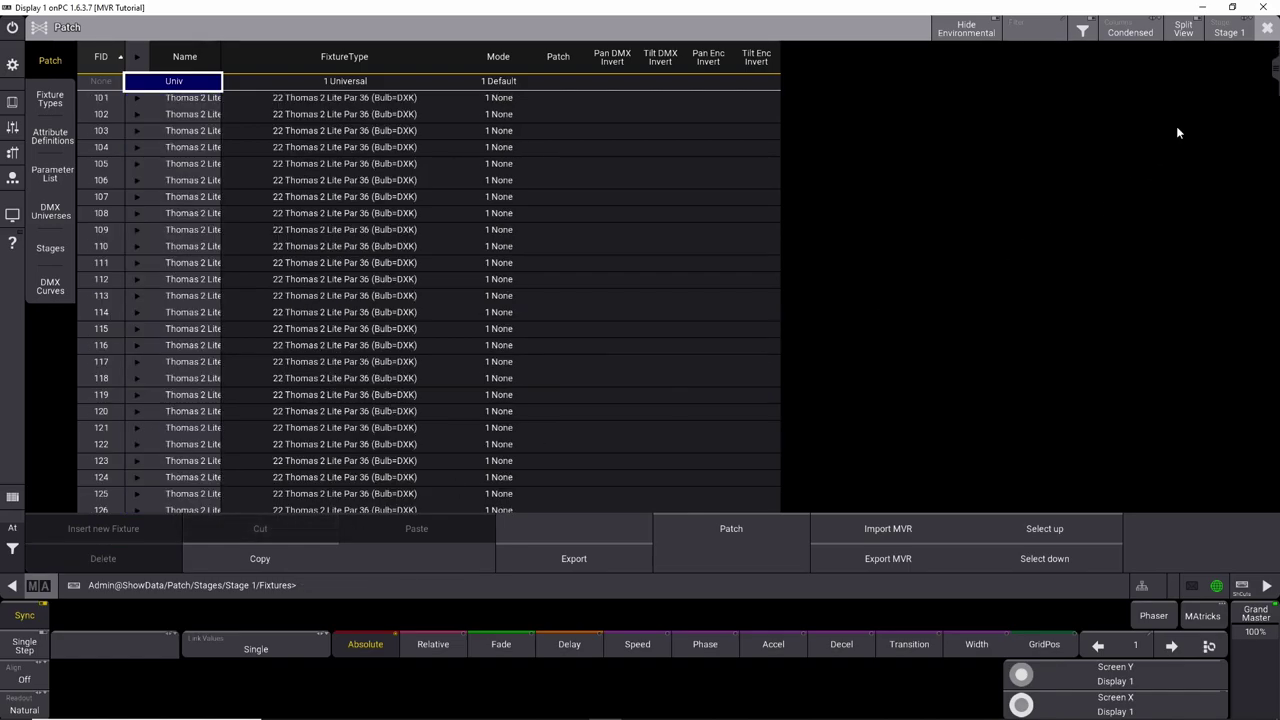
Rename the first grouping object, fixture 733, as Scenic.
drag(1274, 68, 1254, 537)
click(170, 339)
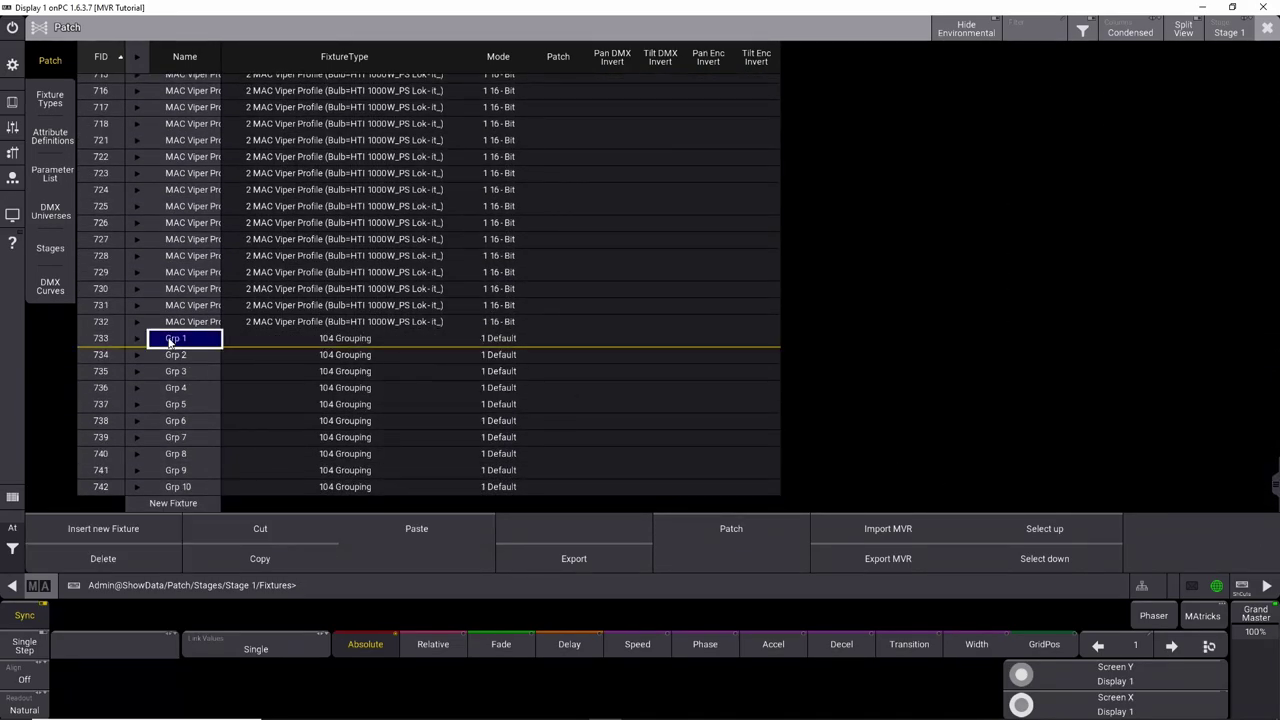
click(171, 340)
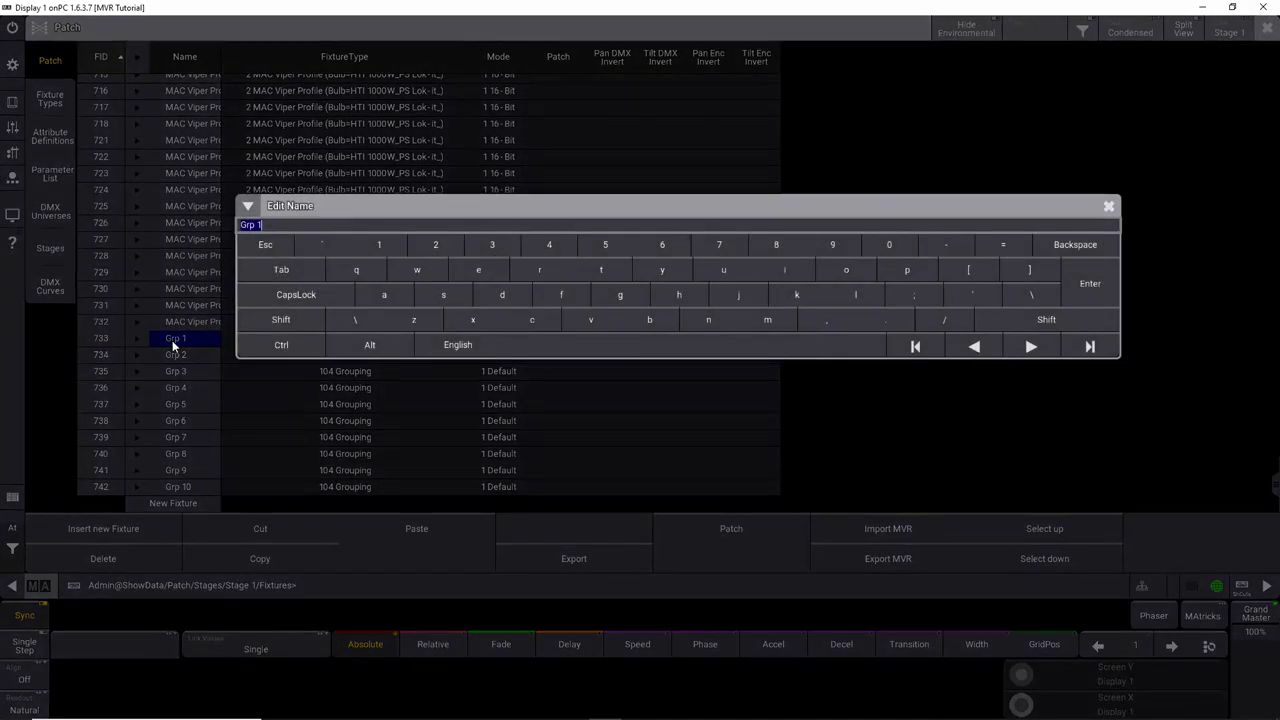
text(Scenic)
key(Return)
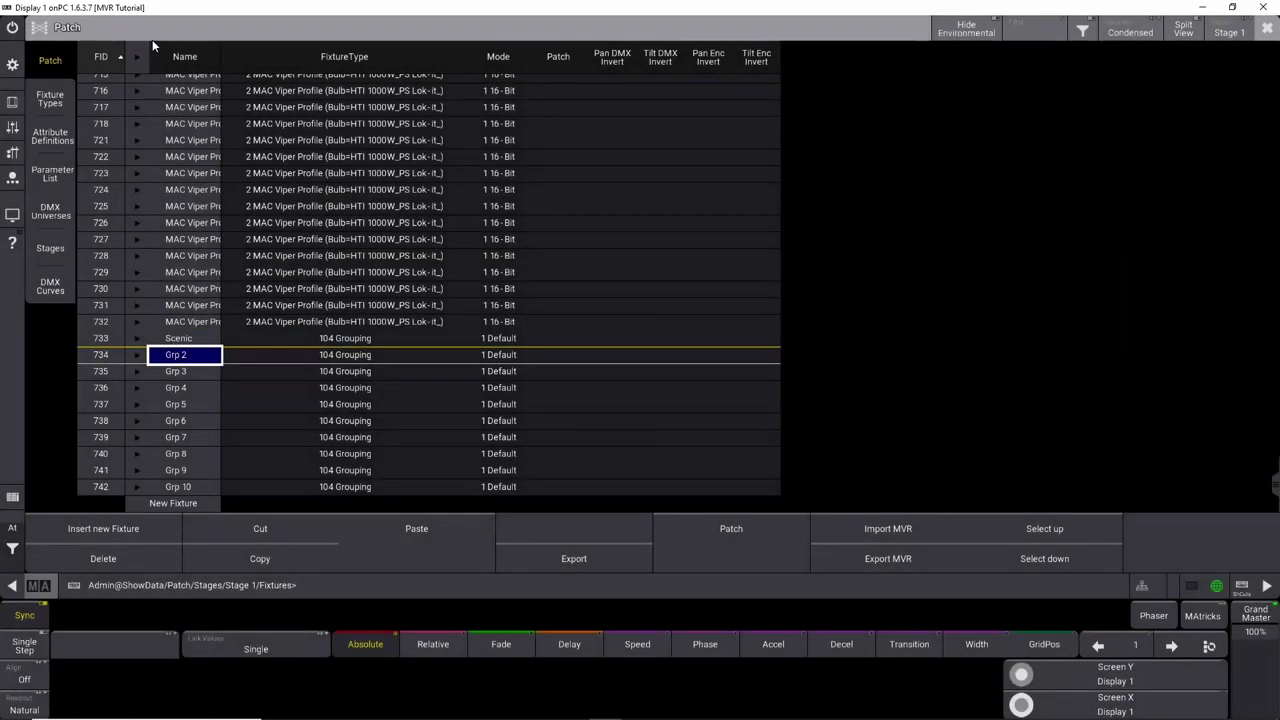
Paste the cut environment objects inside the Scenic grouping object and collapse it.
click(137, 339)
click(195, 356)
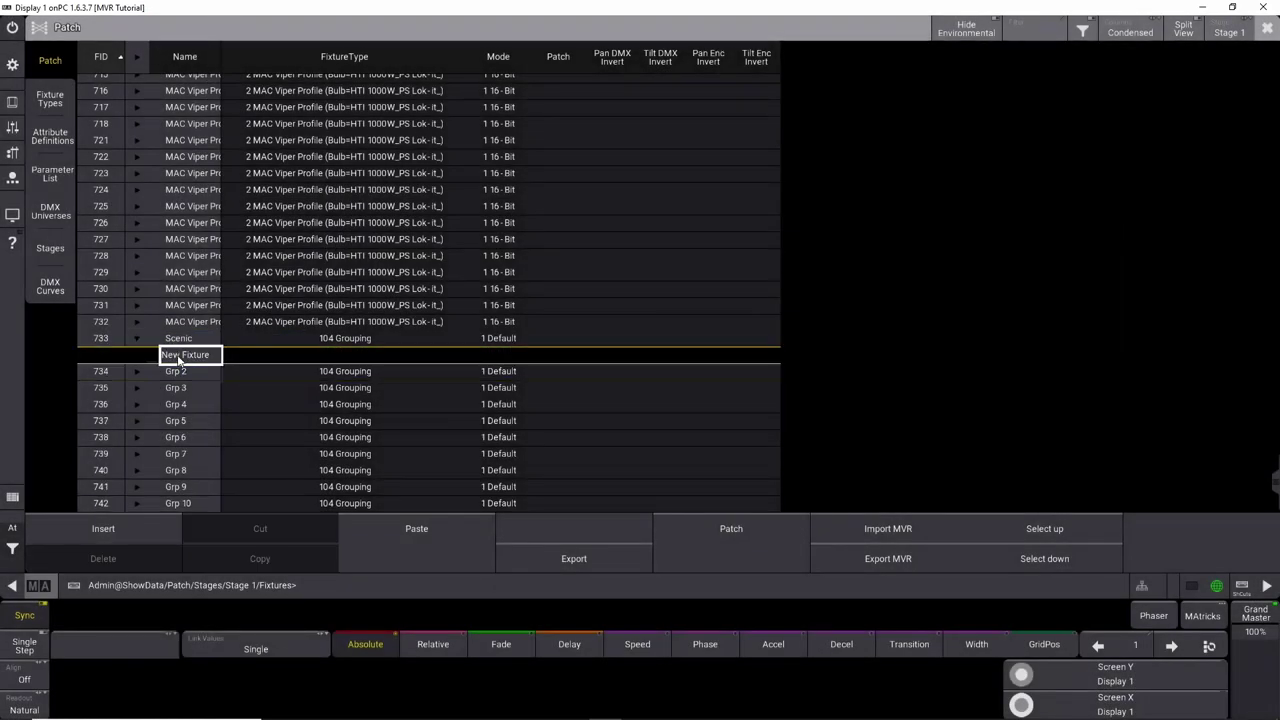
click(410, 528)
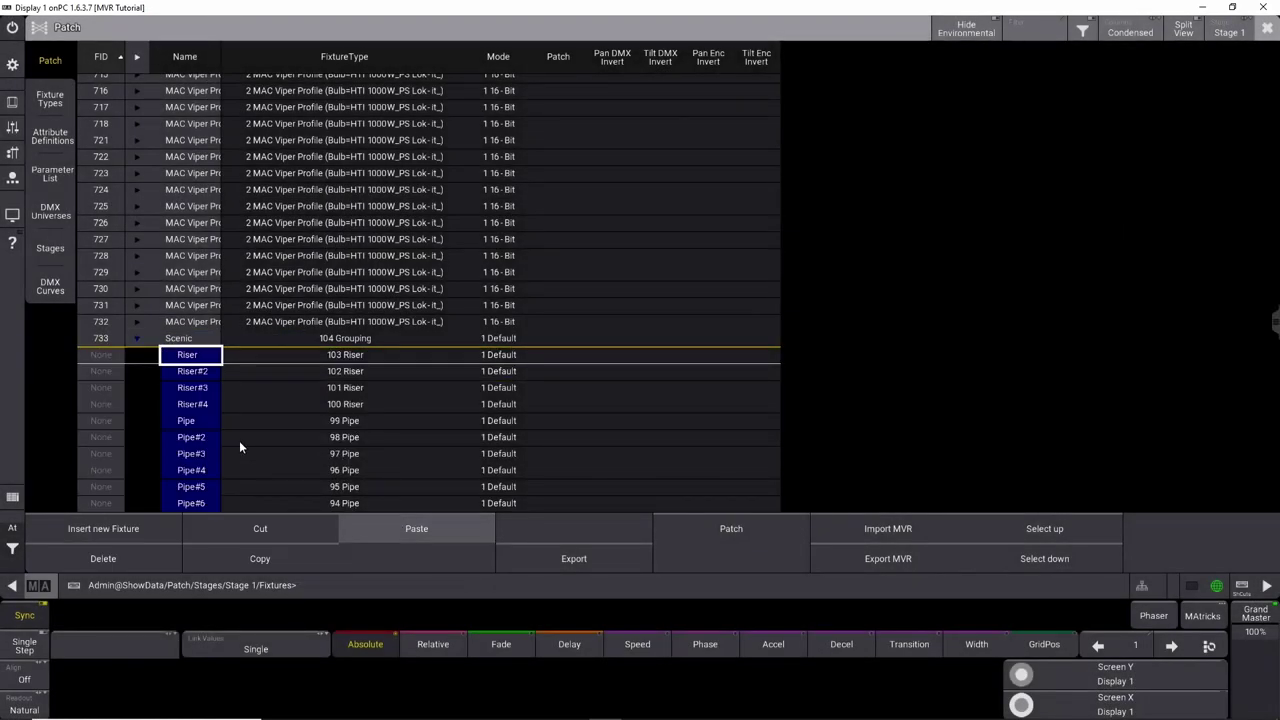
click(136, 338)
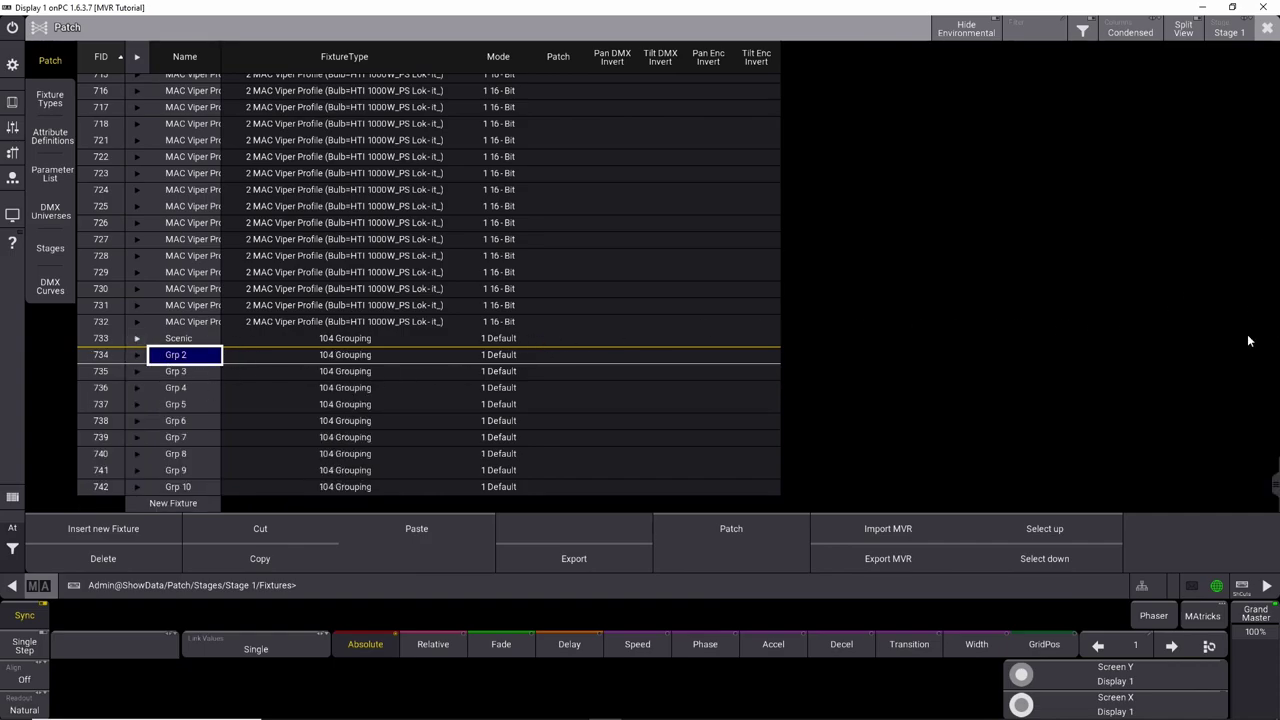
Look through the patch list from the Universal fixture past the Thomas and Atomic 3000 fixtures to the grouping objects at its end.
drag(1272, 480, 1196, 8)
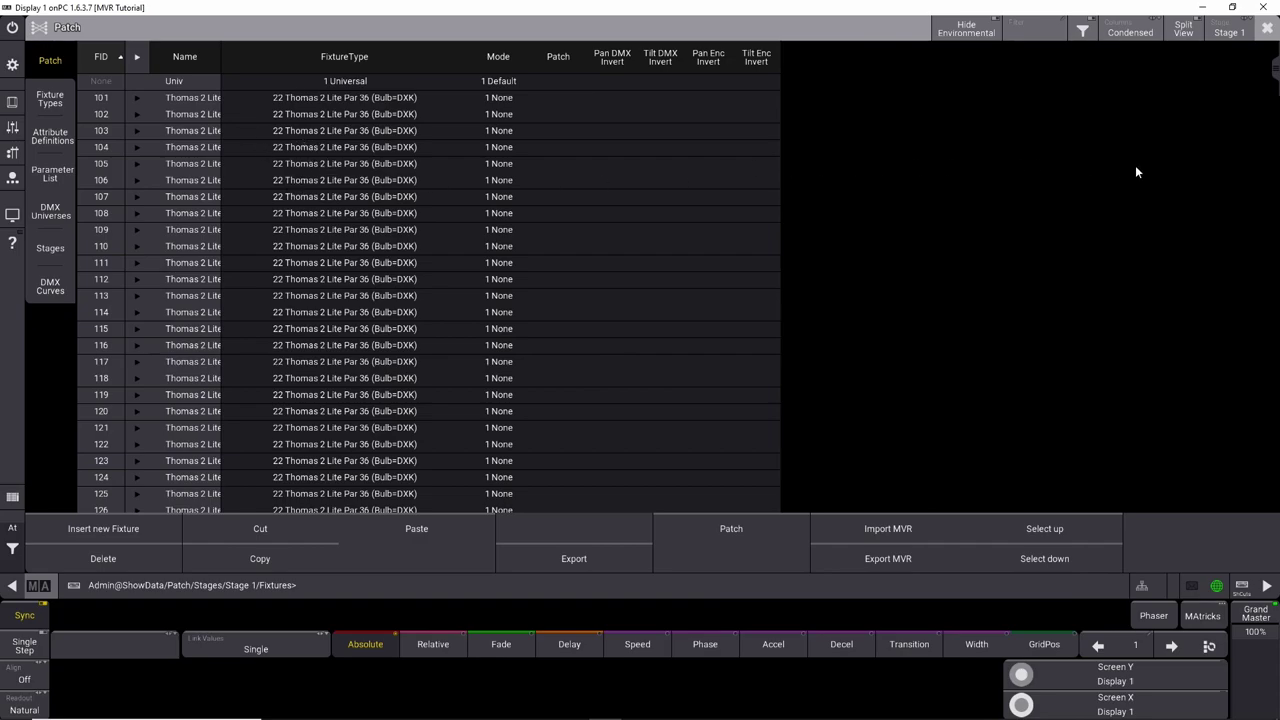
drag(1275, 68, 1271, 214)
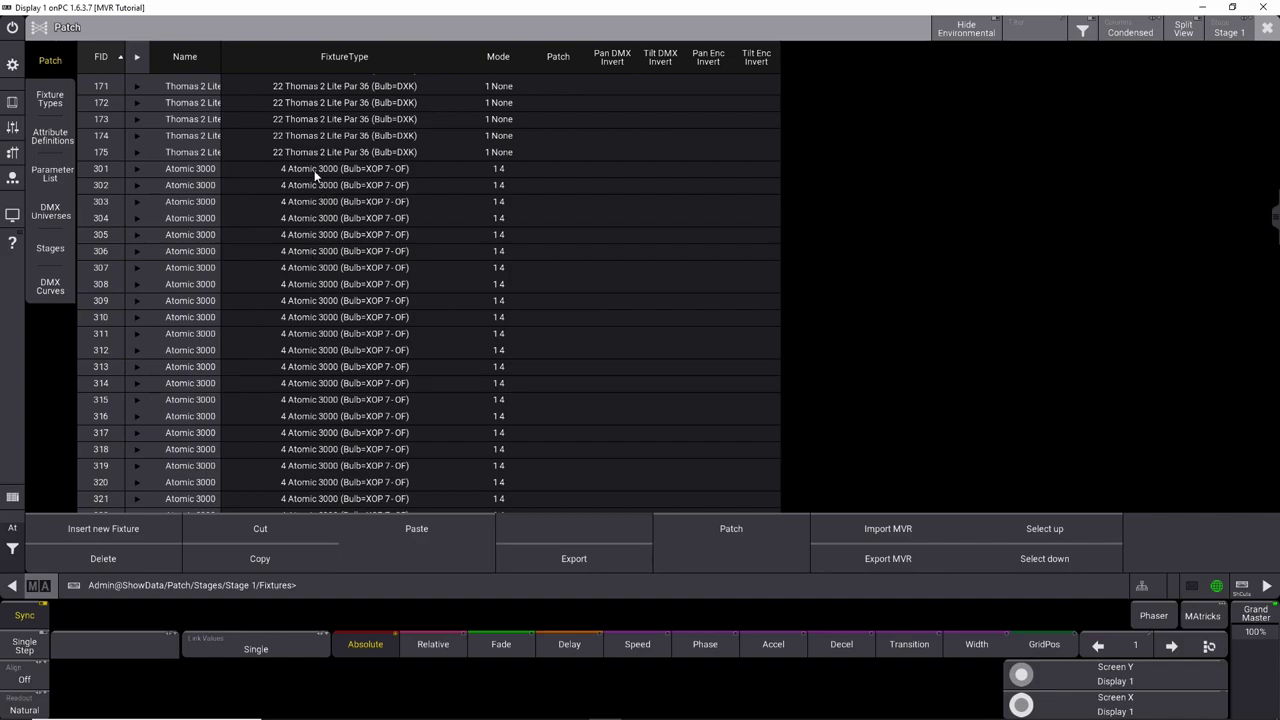
key(End)
key(Up)
key(Up)
key(Up)
key(Up)
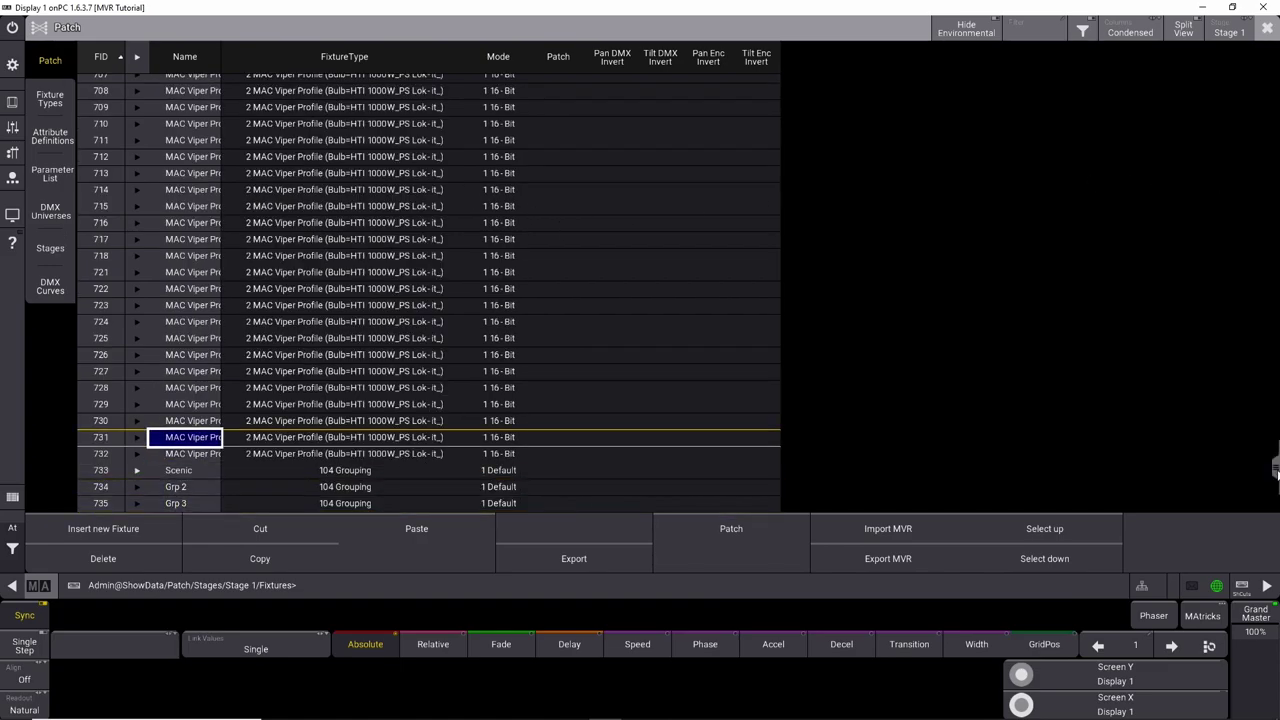
Replace the fixture type of Atomic 3000 fixtures 301 through 331 with Martin Professional Atomic 3000, 4 Channel, from the online shares, filtering by "atomi".
drag(1275, 470, 1204, 223)
drag(336, 140, 318, 355)
click(318, 353)
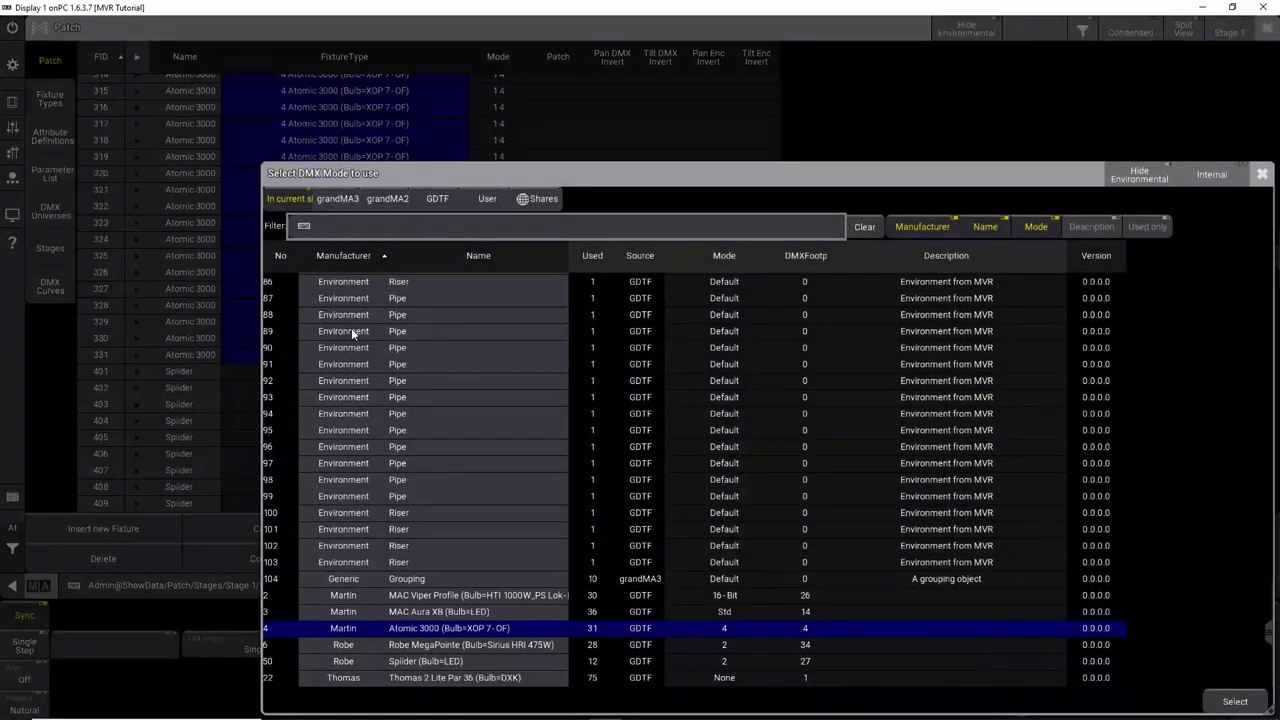
click(544, 202)
click(390, 226)
text(a)
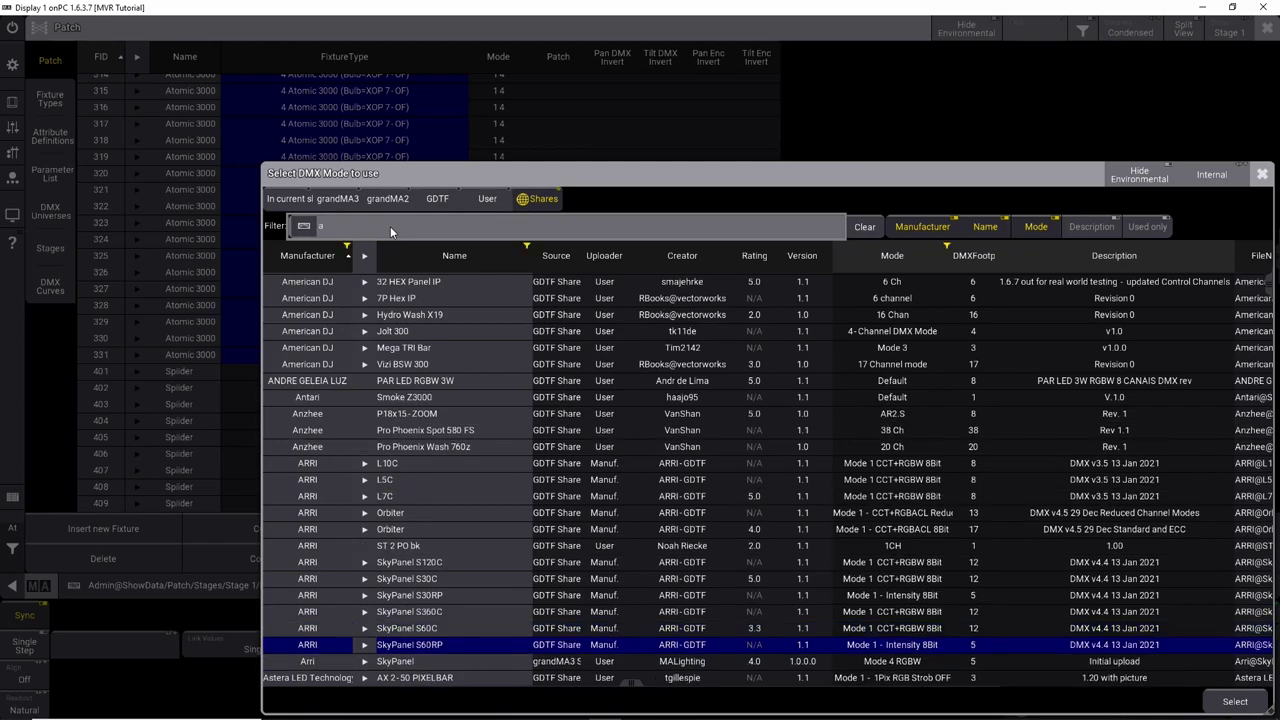
text(tomi)
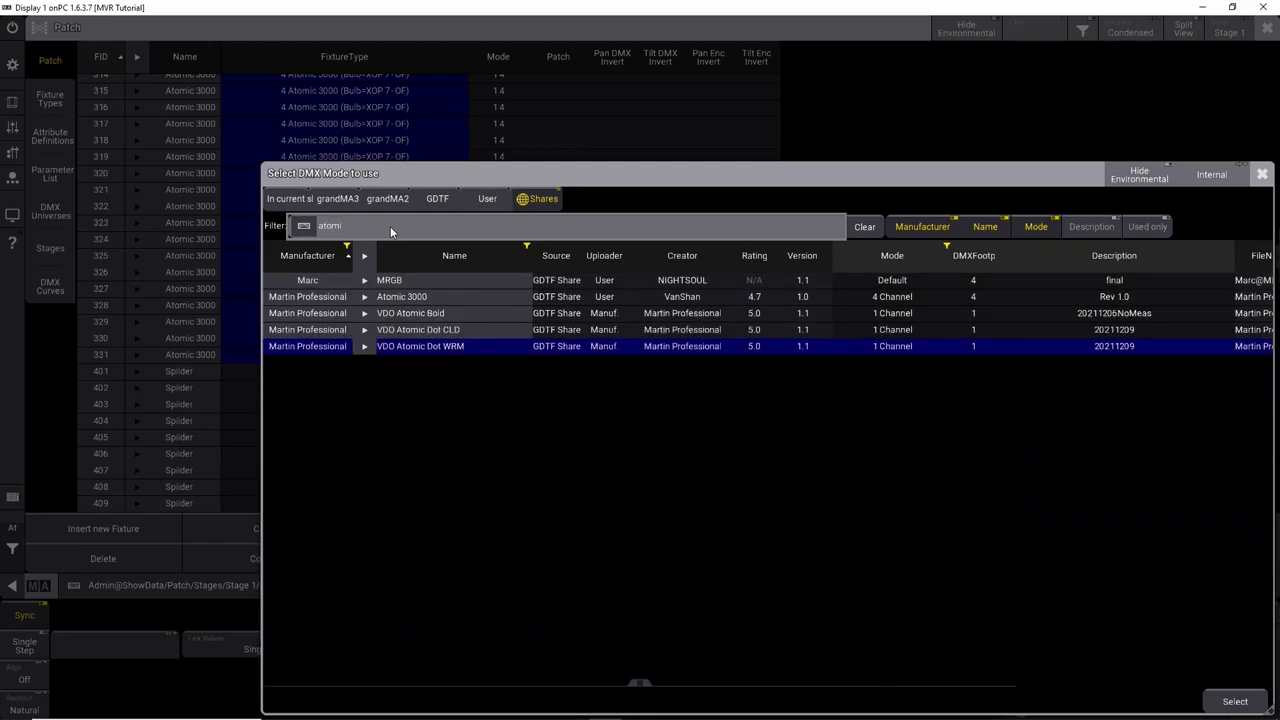
click(365, 297)
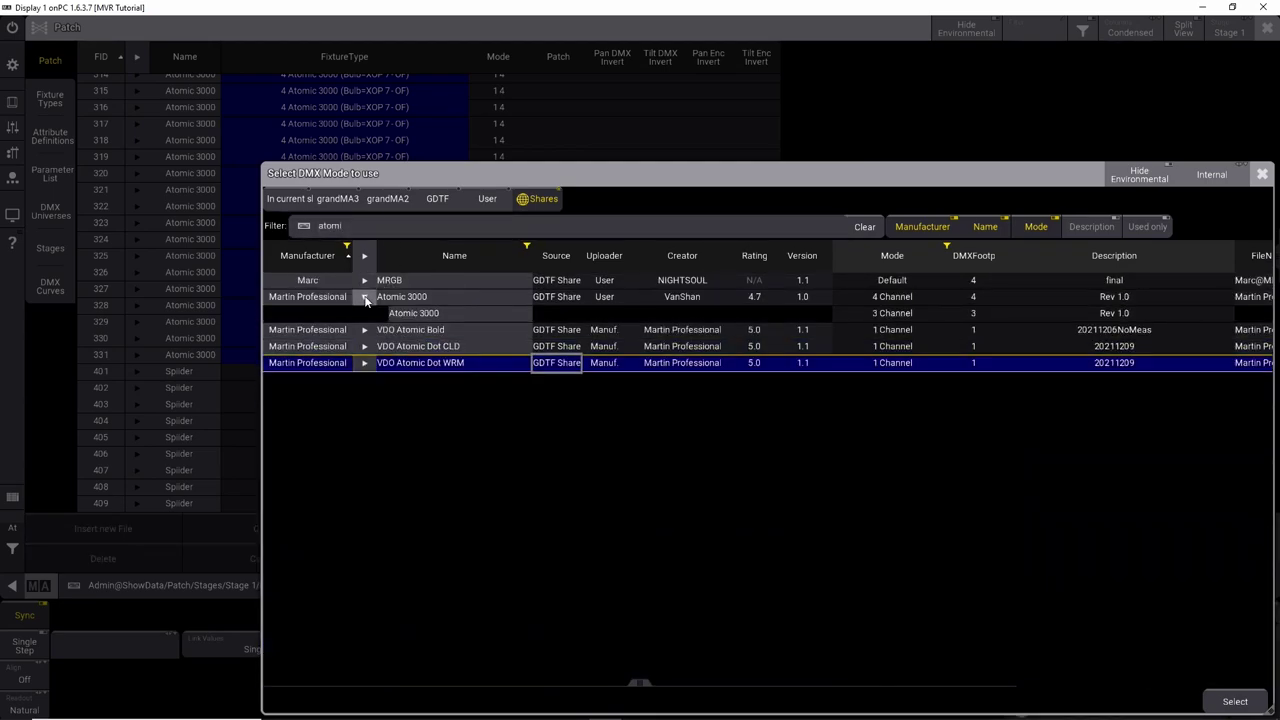
click(787, 299)
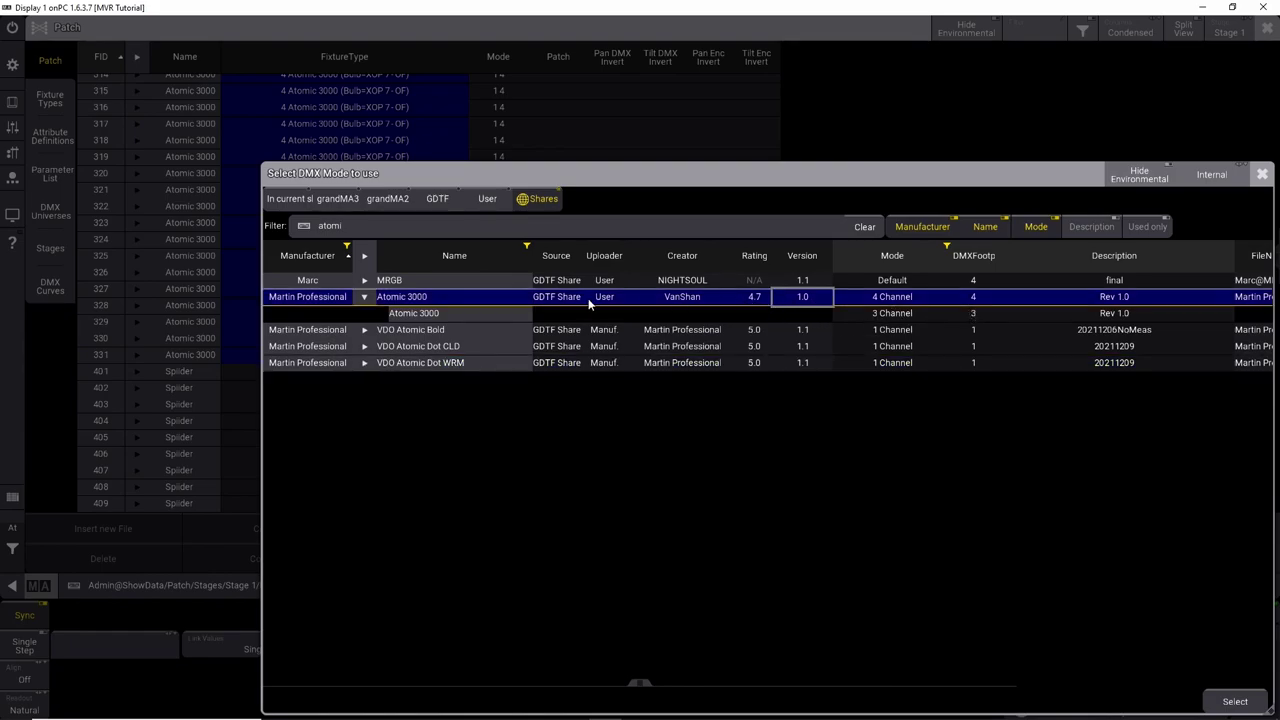
click(1235, 703)
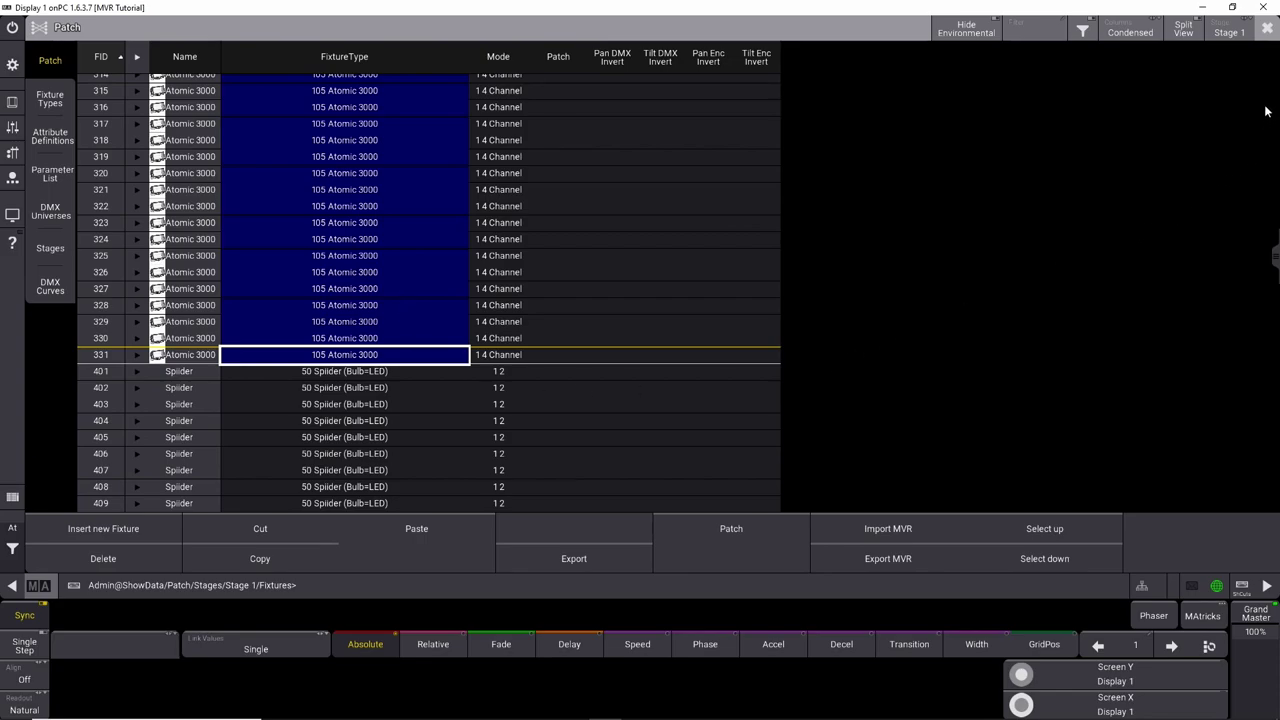
Replace the fixture type of Spiider fixtures 401 through 412 with Robe Lighting Robin Spiider, Mode 2 - Basic, from the online shares, filtering by "spii".
scroll(462, 160, down, 4)
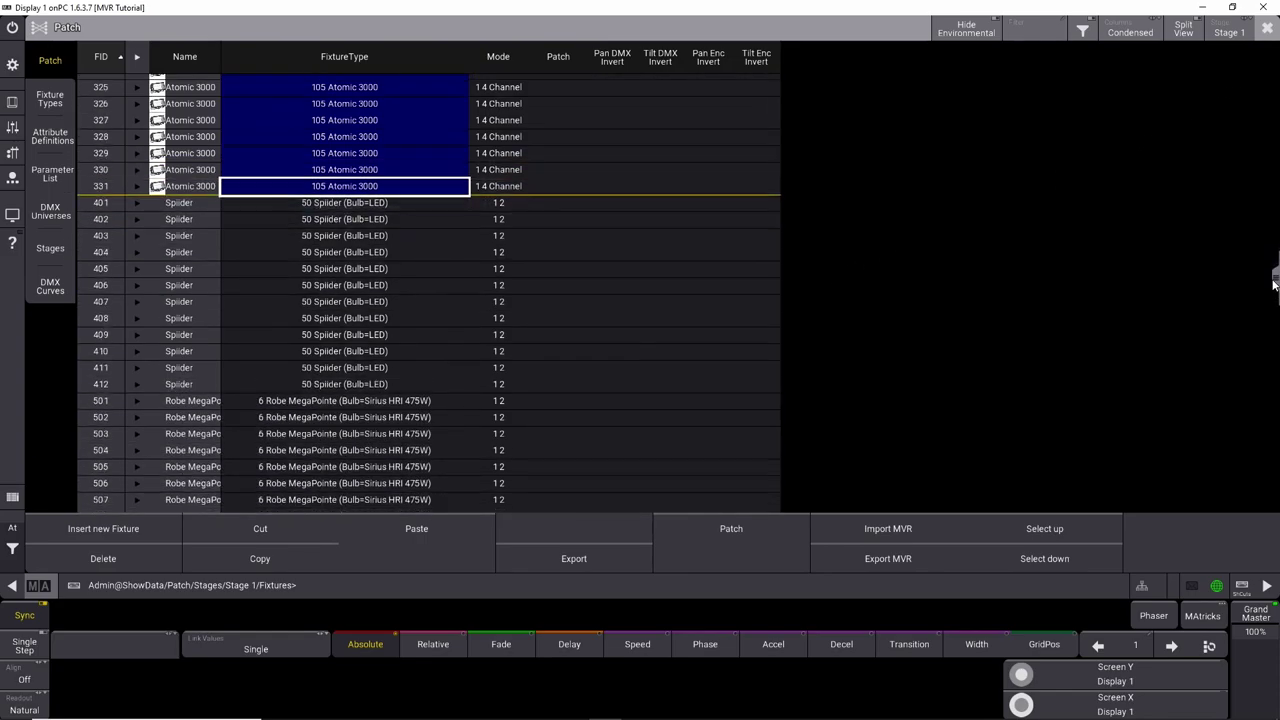
drag(346, 202, 343, 384)
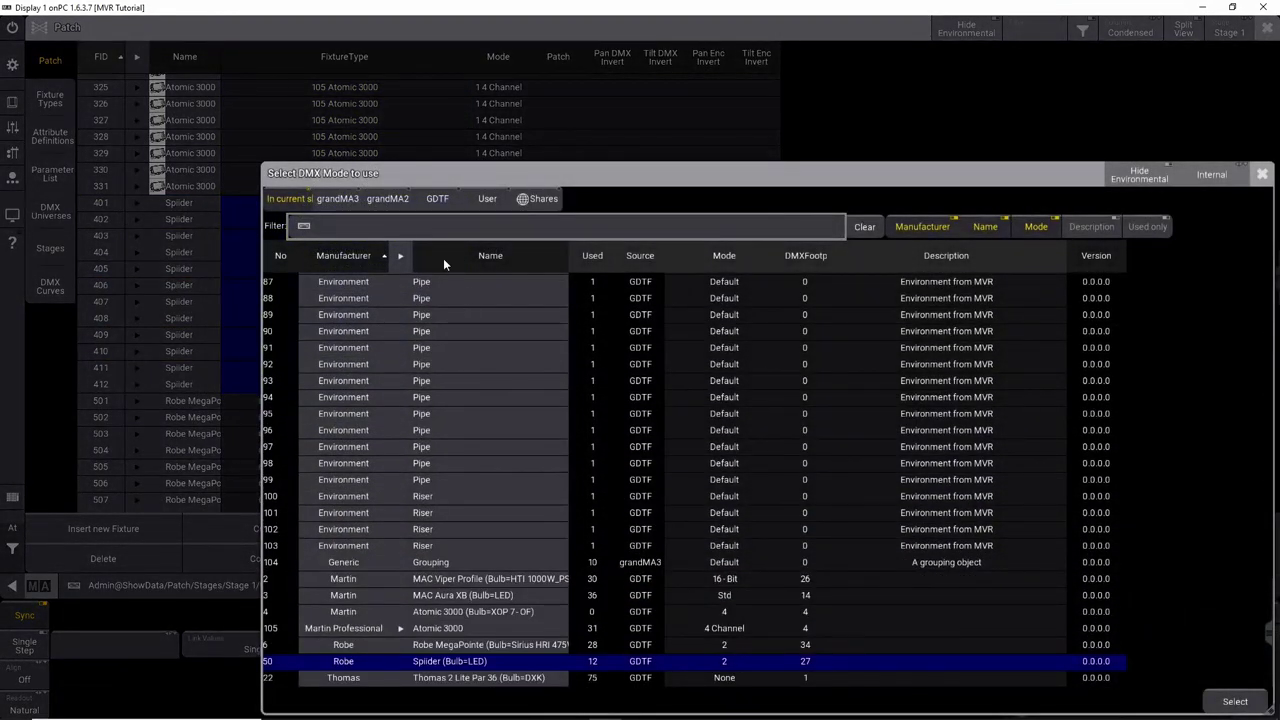
click(545, 199)
click(424, 226)
text(spii)
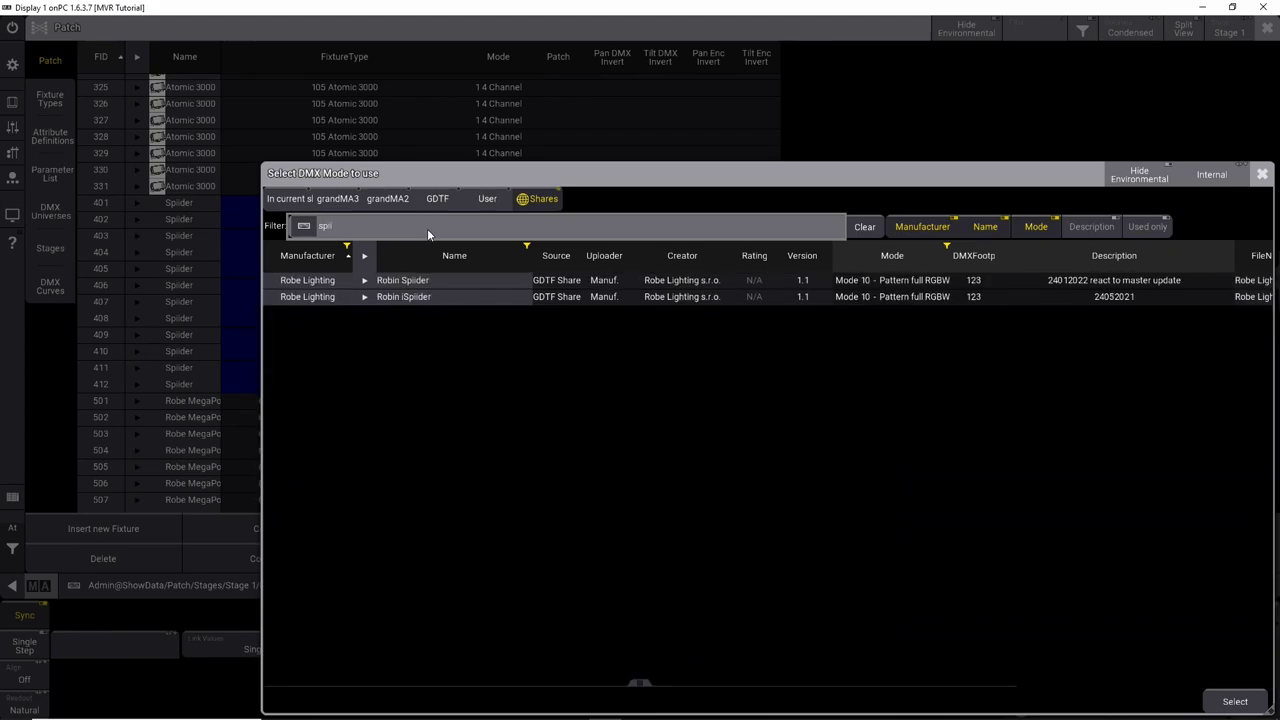
click(366, 281)
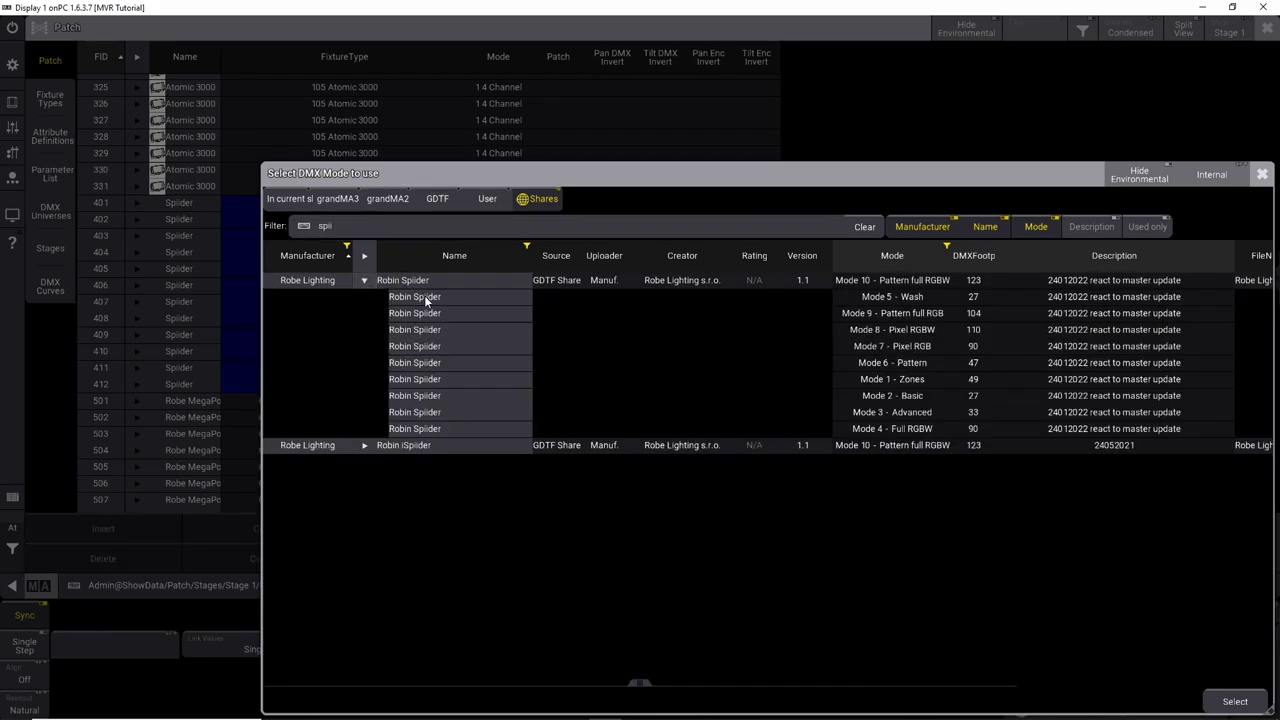
click(889, 392)
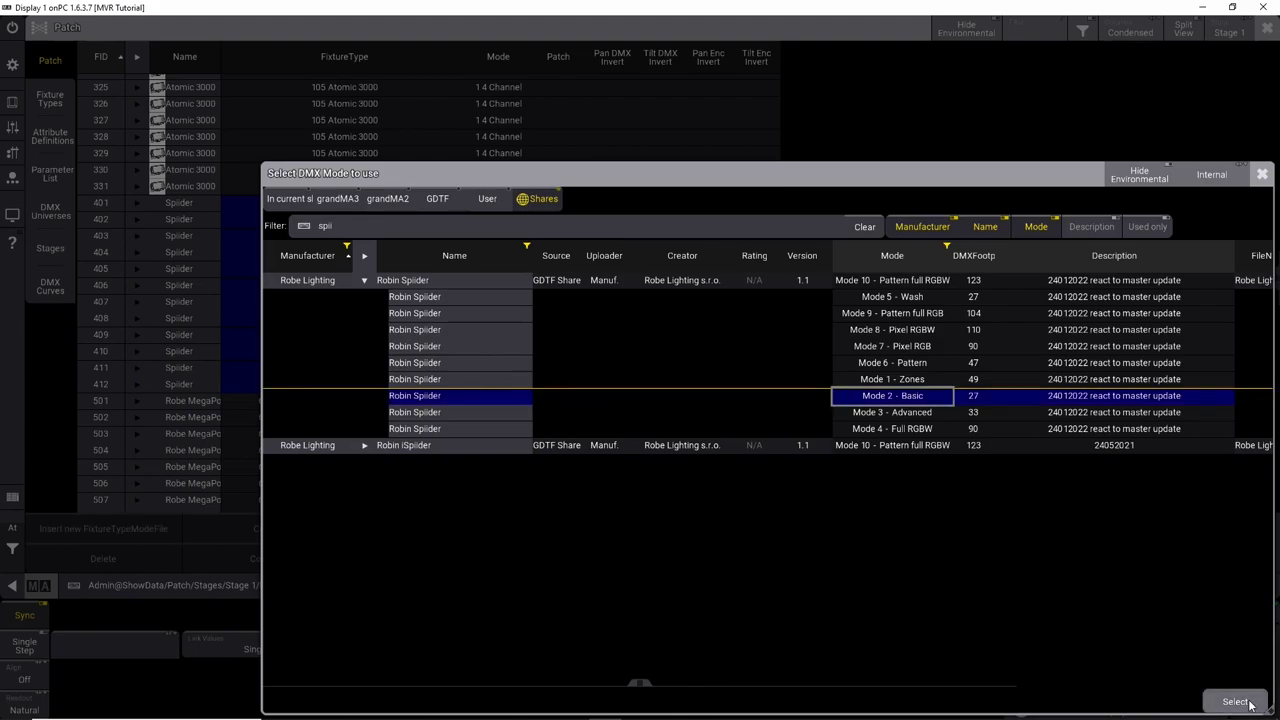
key(Return)
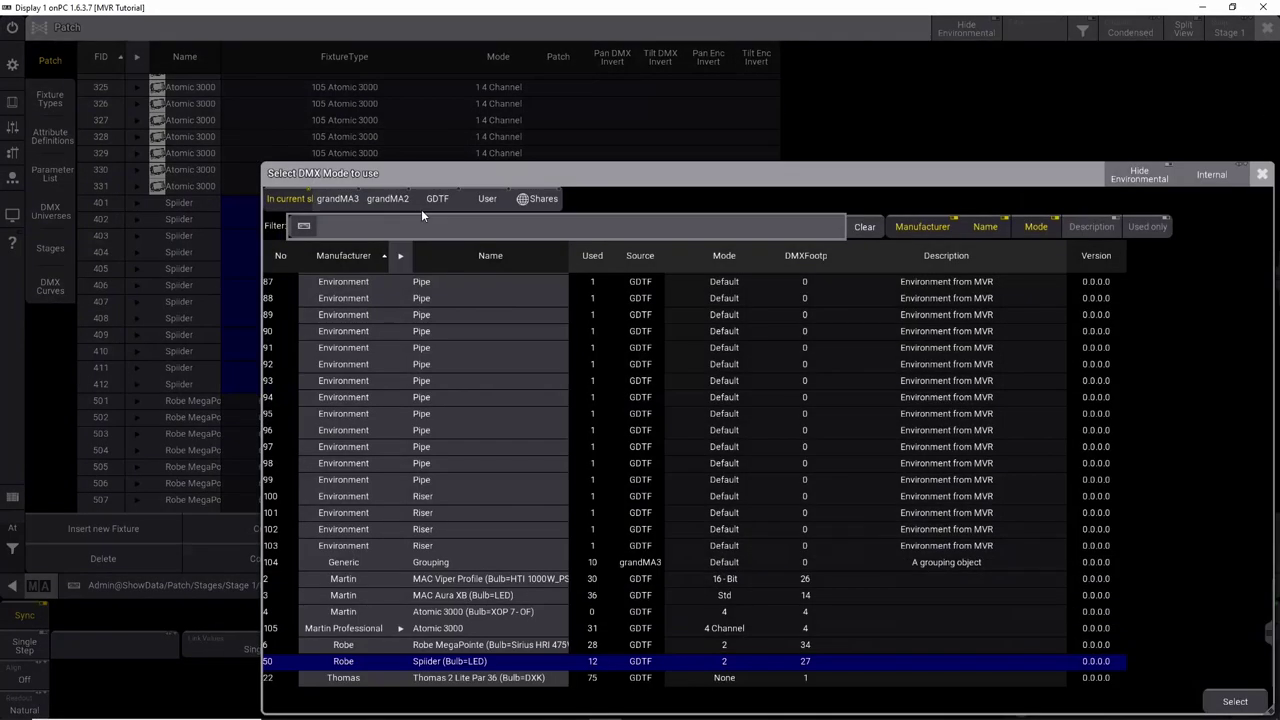
click(543, 198)
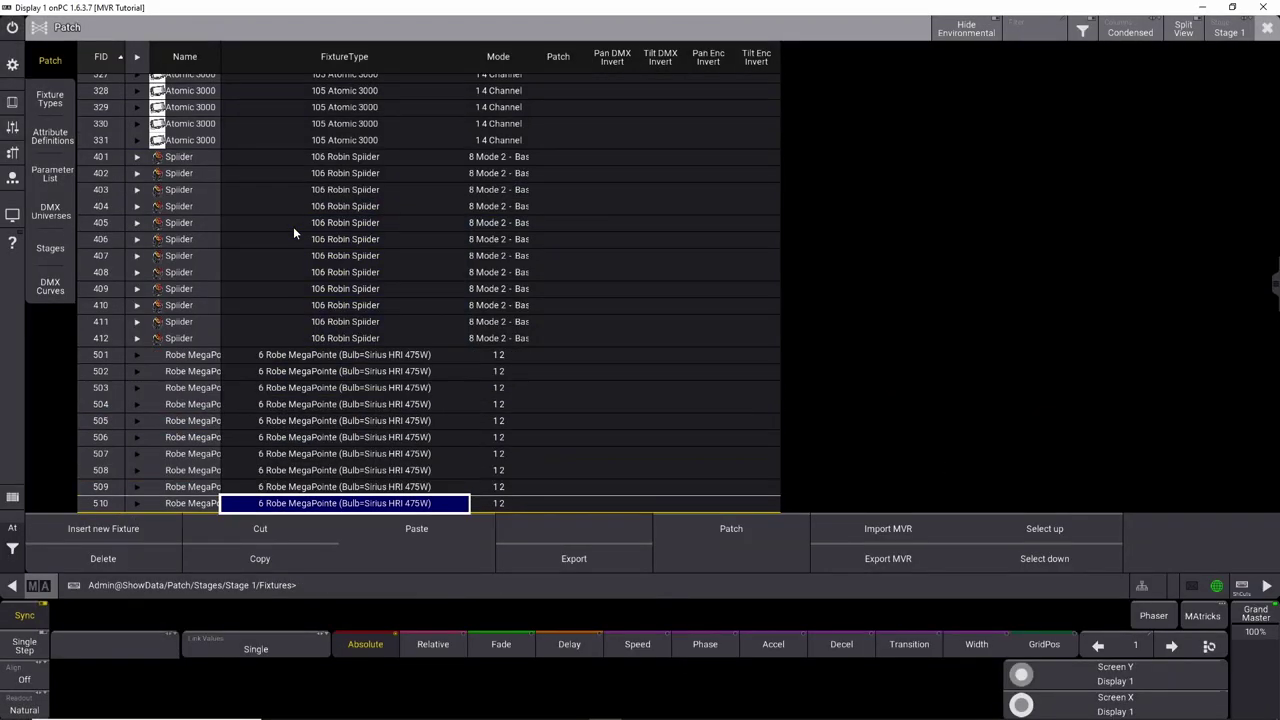
Patch fixtures 101 through 732 consecutively, starting at DMX universe 1, address 1.
scroll(297, 168, down, 4)
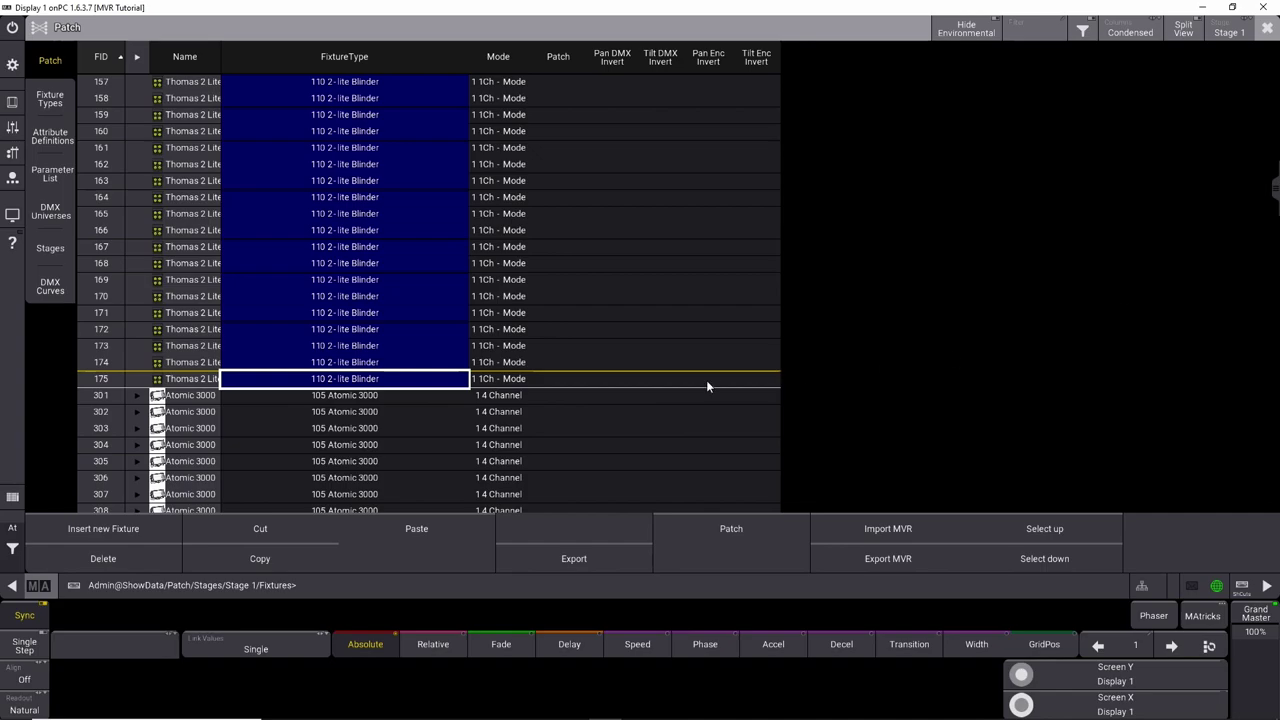
scroll(543, 343, up, 10)
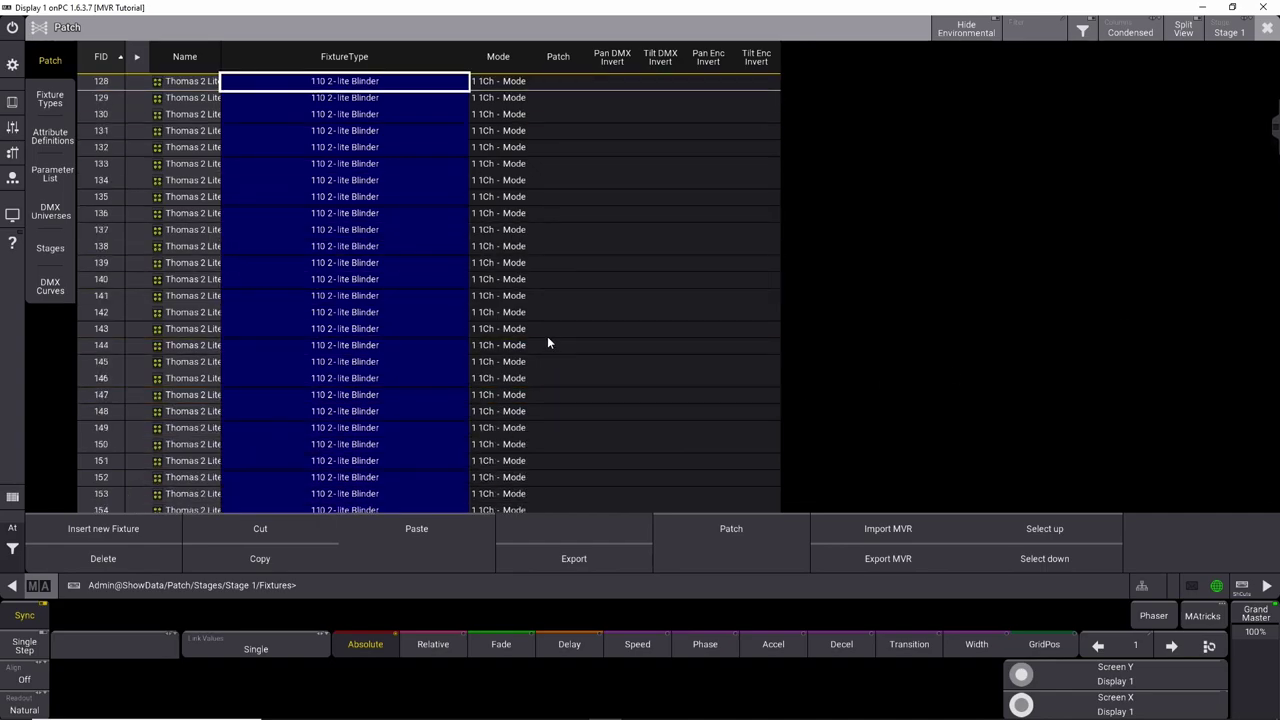
scroll(547, 343, up, 5)
scroll(547, 343, up, 5)
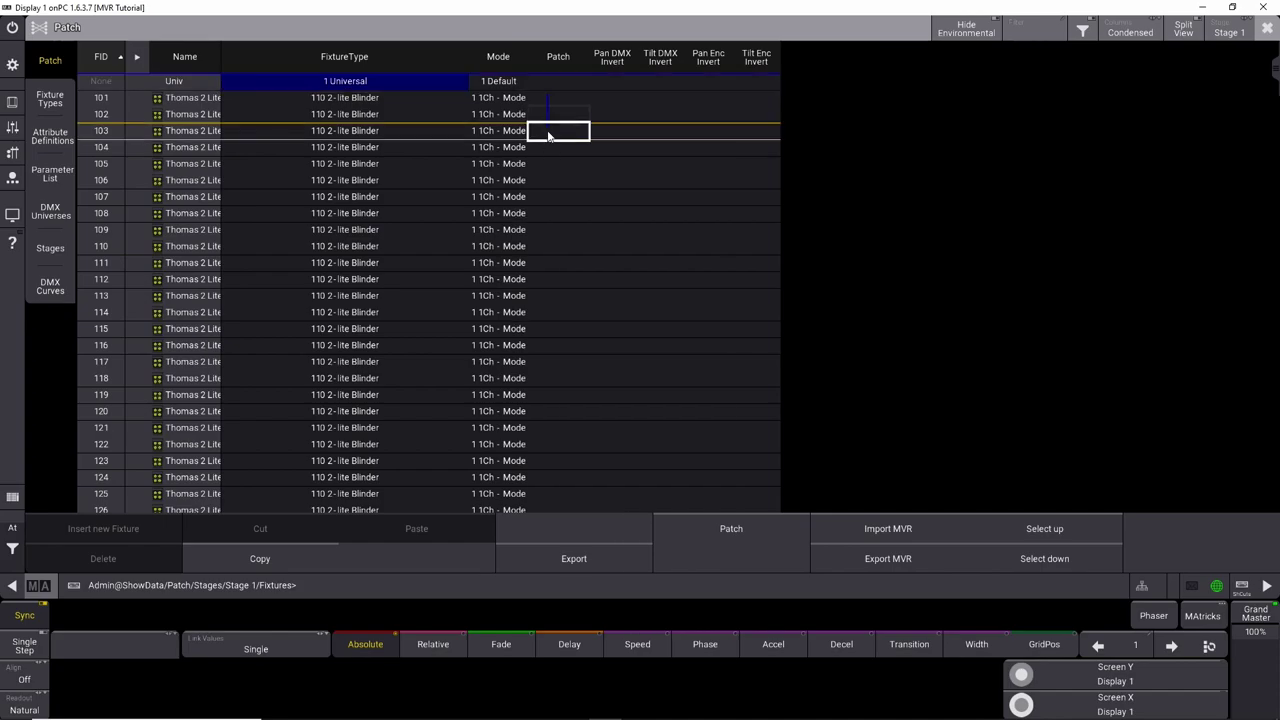
drag(548, 137, 553, 322)
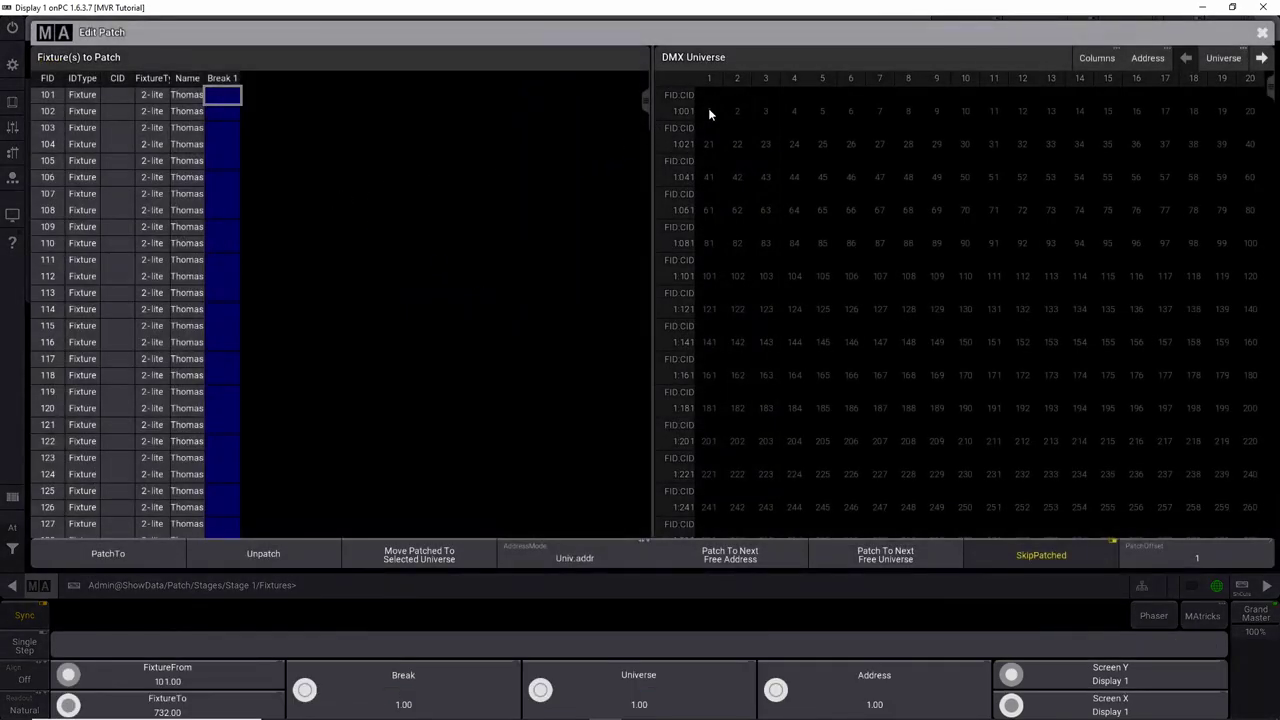
click(708, 110)
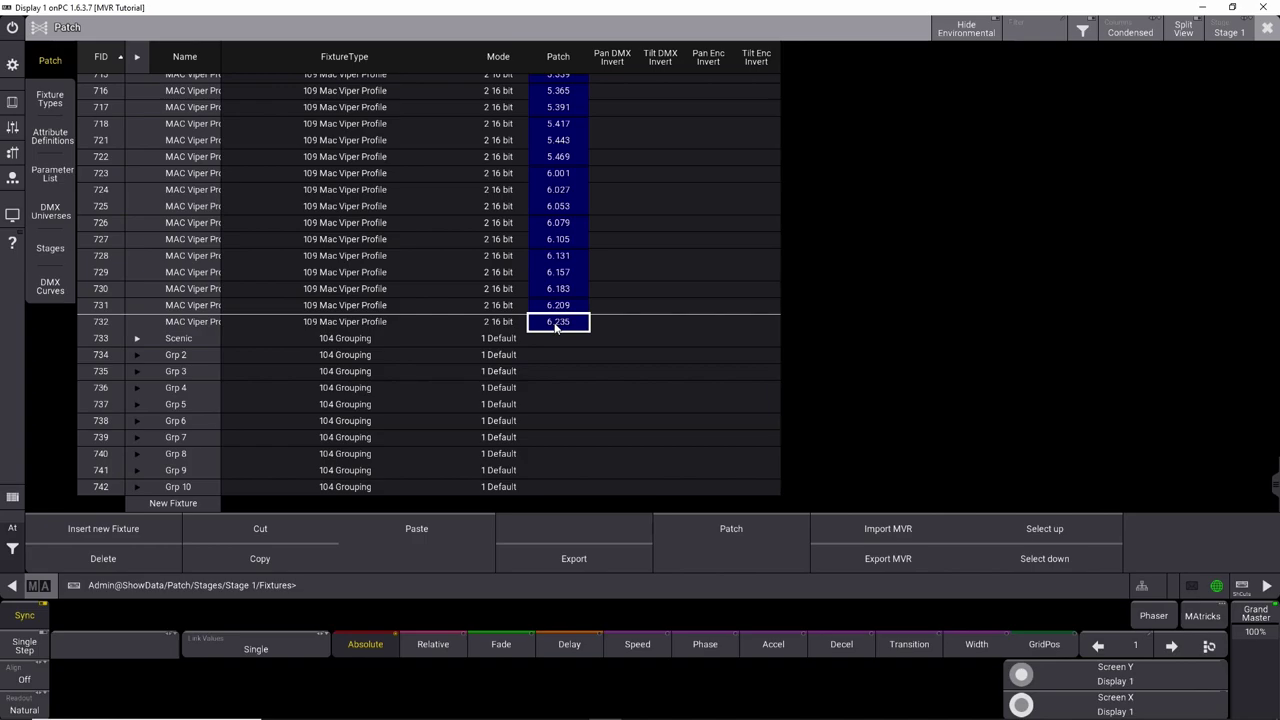
Close the patch and add a 3D window to the empty screen.
click(1266, 31)
click(549, 400)
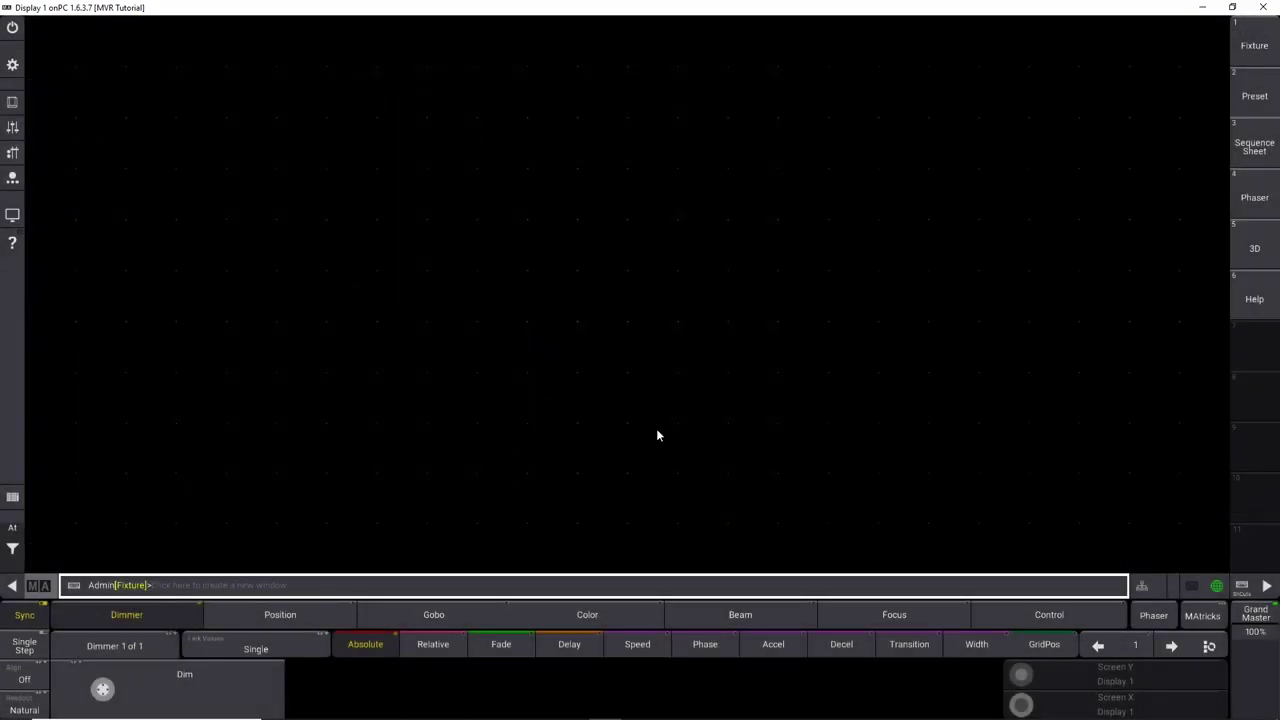
click(49, 46)
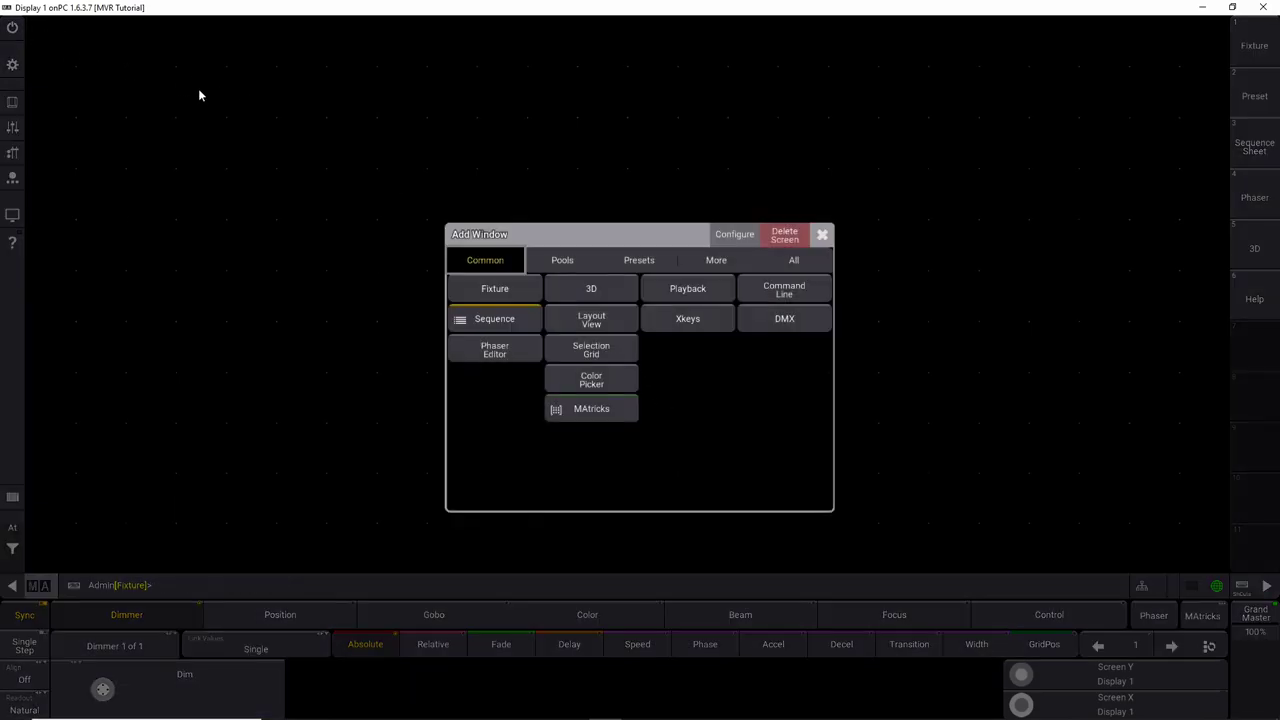
click(612, 291)
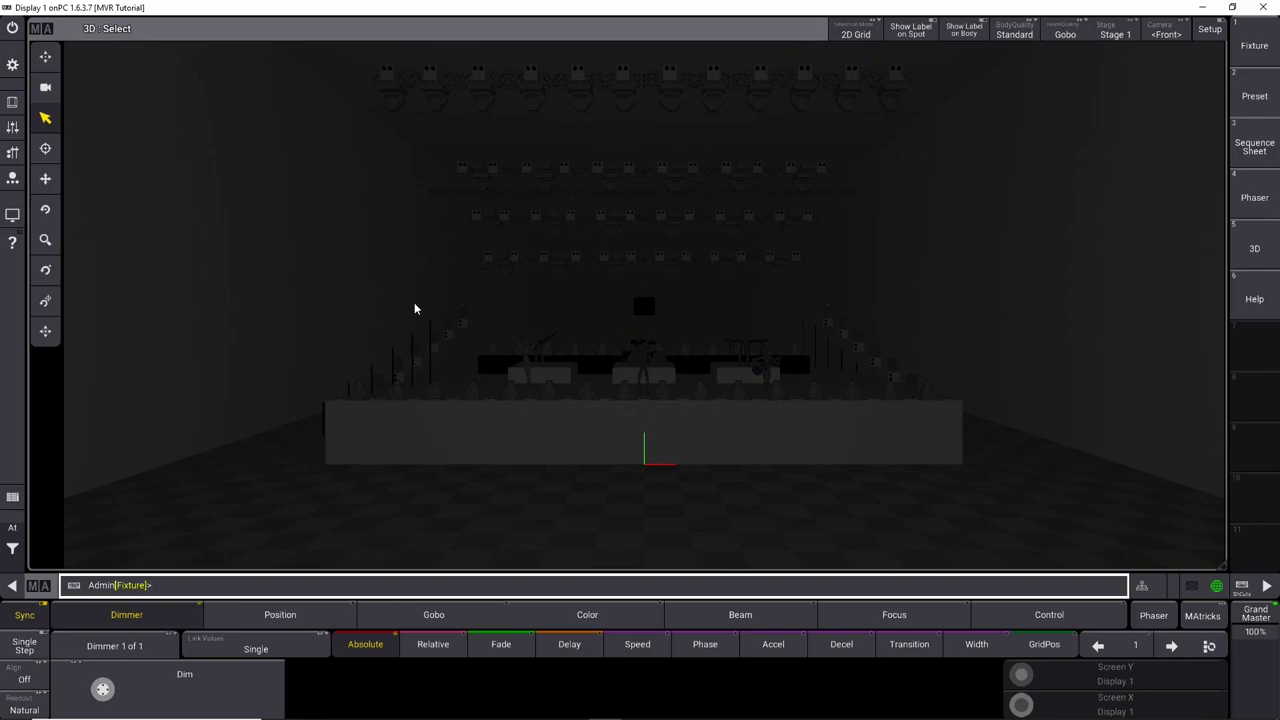
Orbit the camera around the stage to examine the imported rig and scenery from several sides, ending on a front view.
click(45, 270)
drag(314, 309, 308, 432)
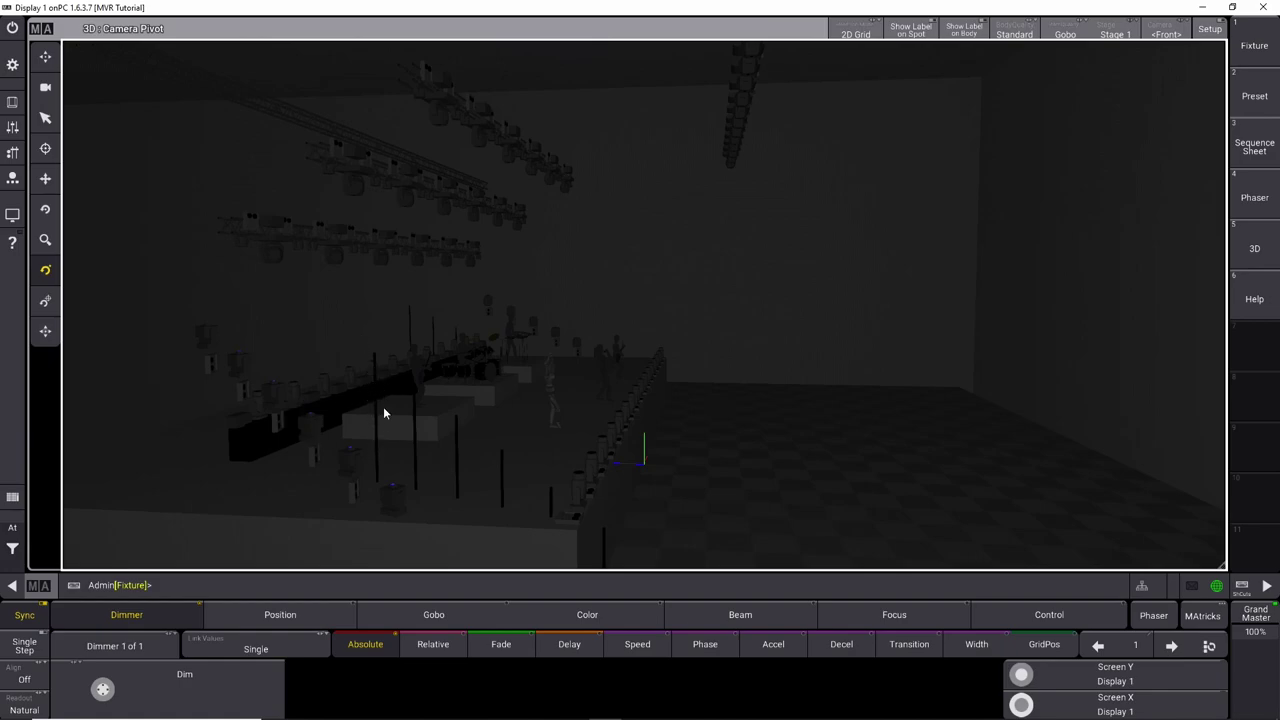
drag(480, 509, 287, 460)
drag(426, 419, 738, 378)
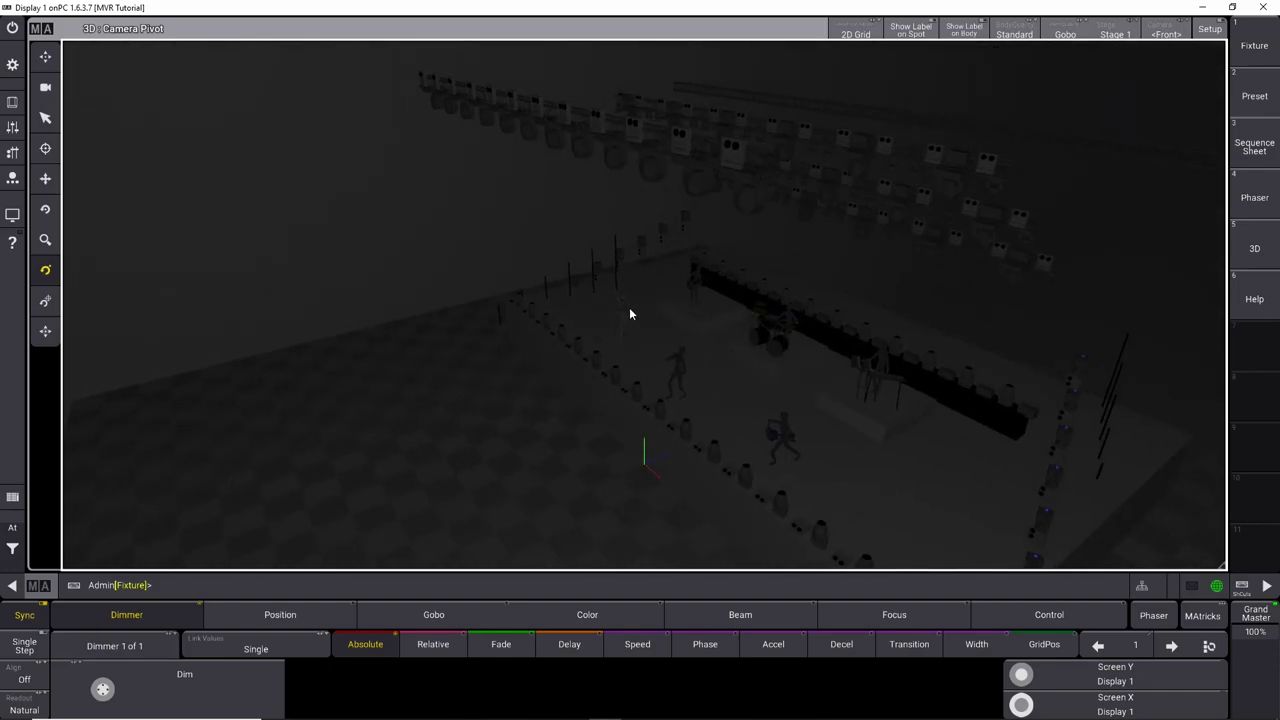
drag(595, 451, 733, 389)
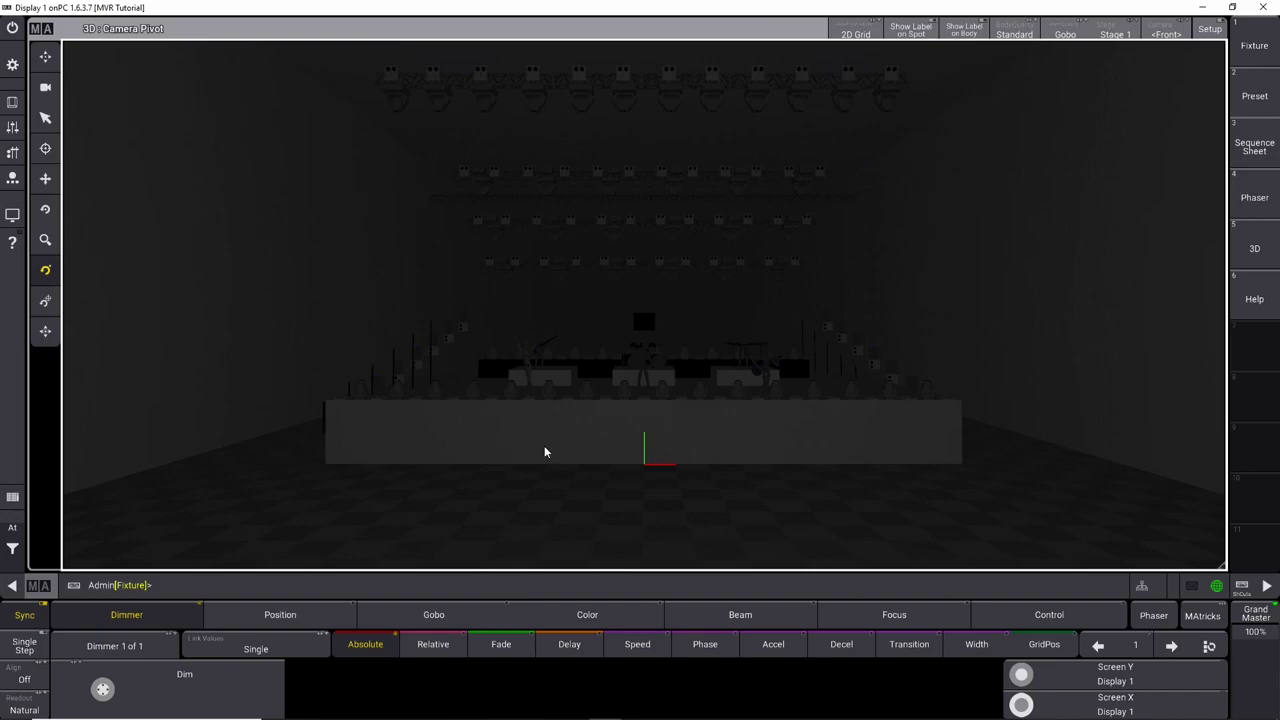
Select all fixtures from 501 upward, set their dimmers to full, and view the beams from the side of the stage.
click(276, 588)
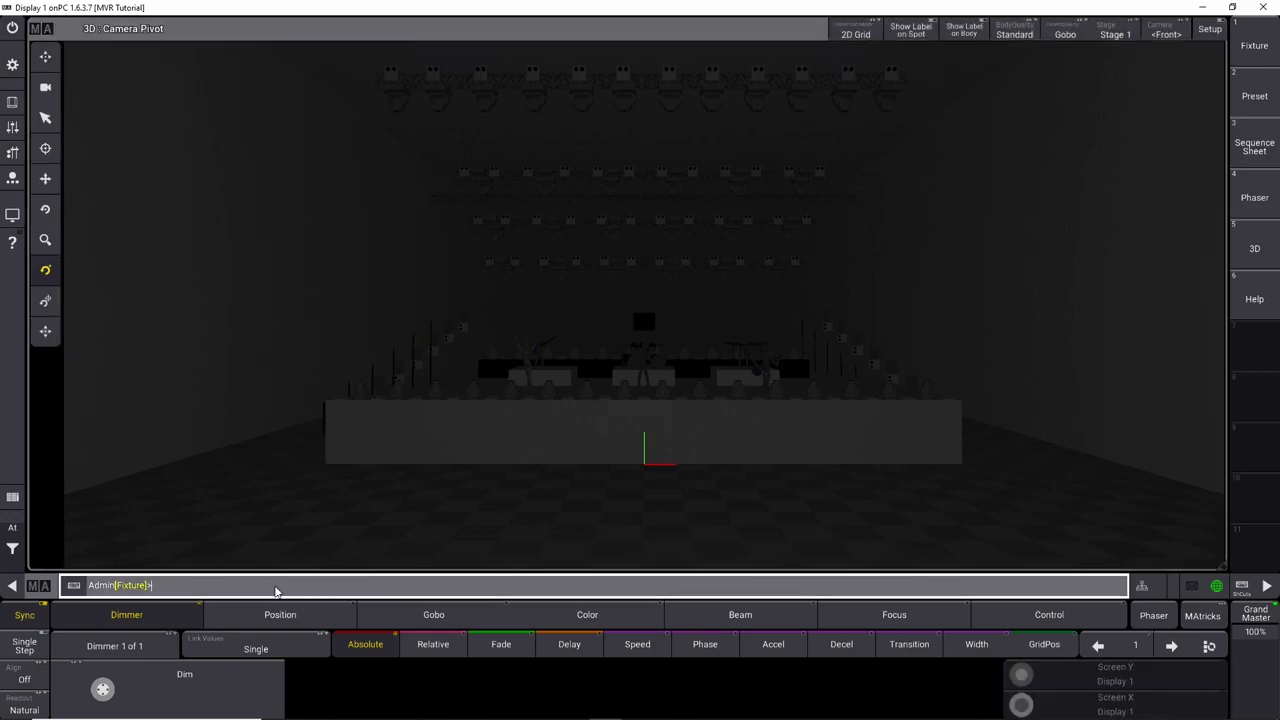
text(501 thru)
key(Return)
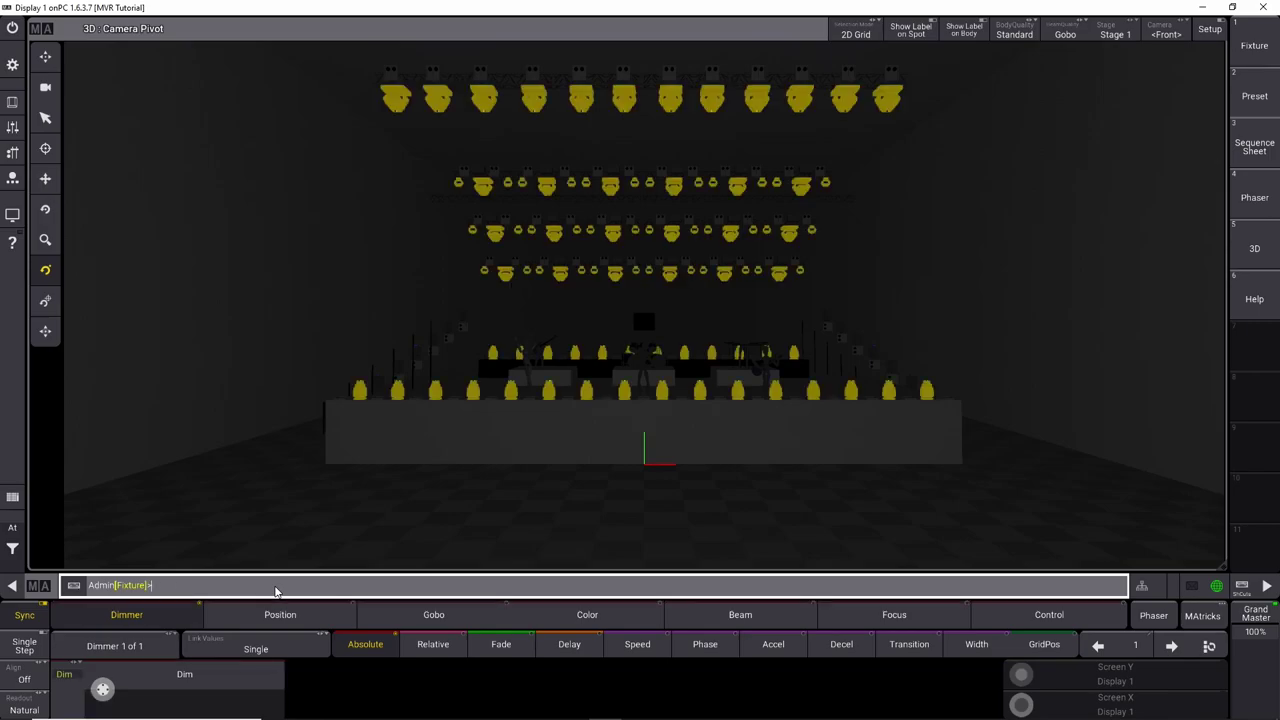
click(12, 527)
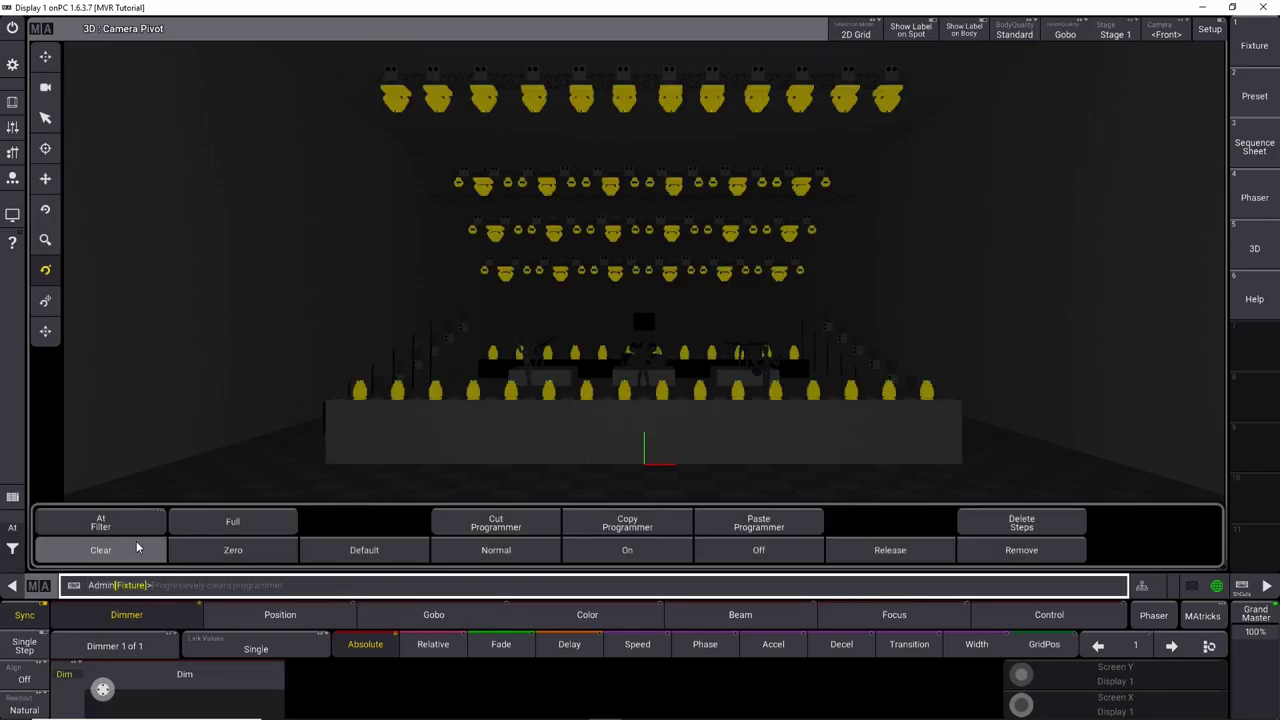
click(212, 525)
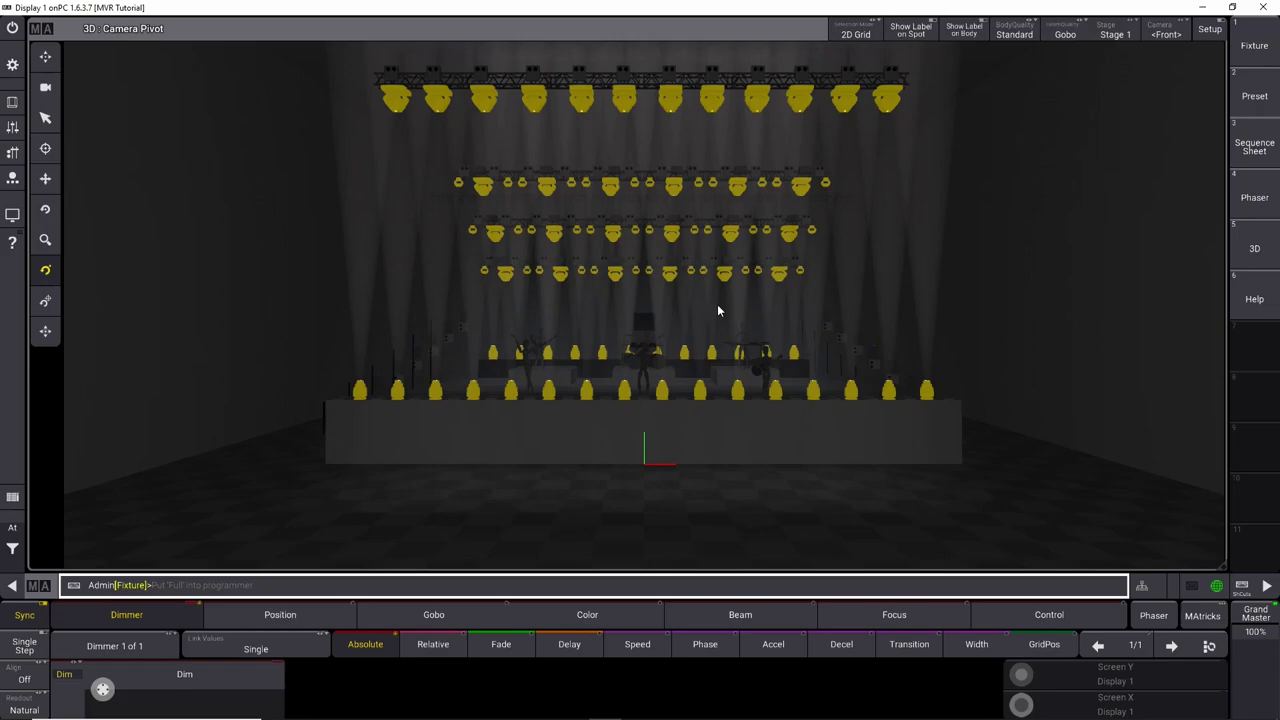
drag(397, 369, 545, 398)
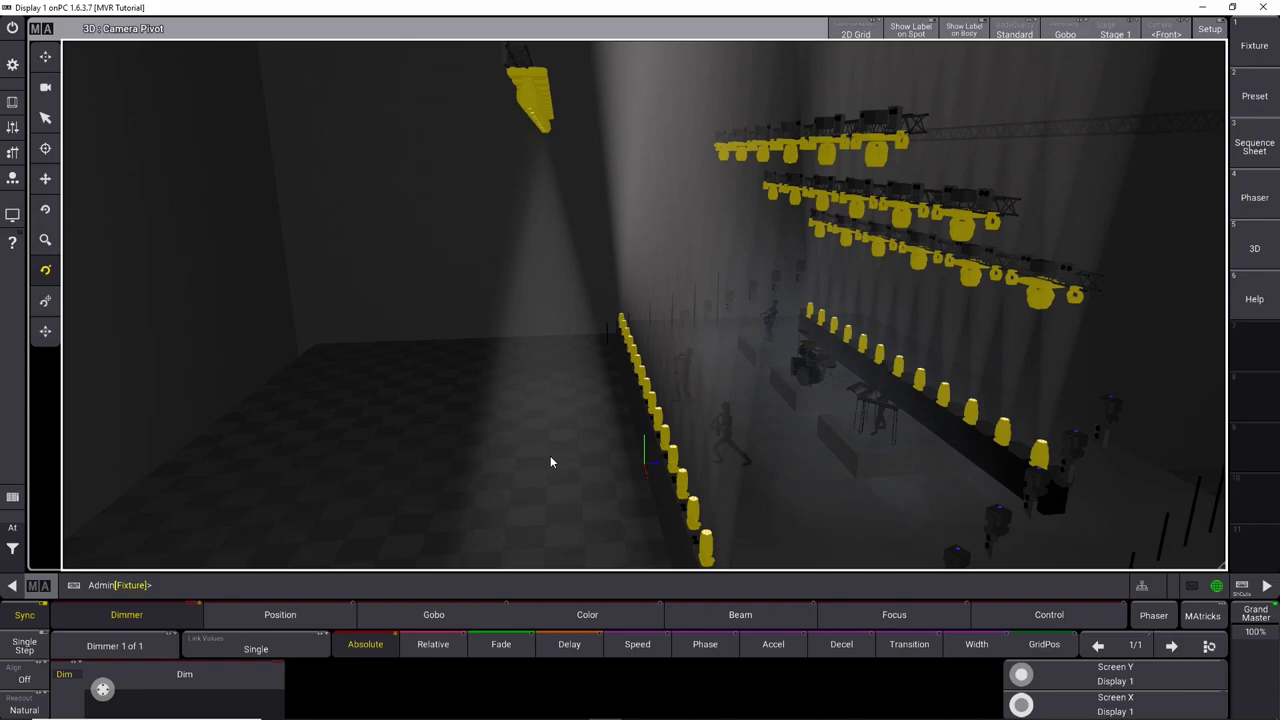